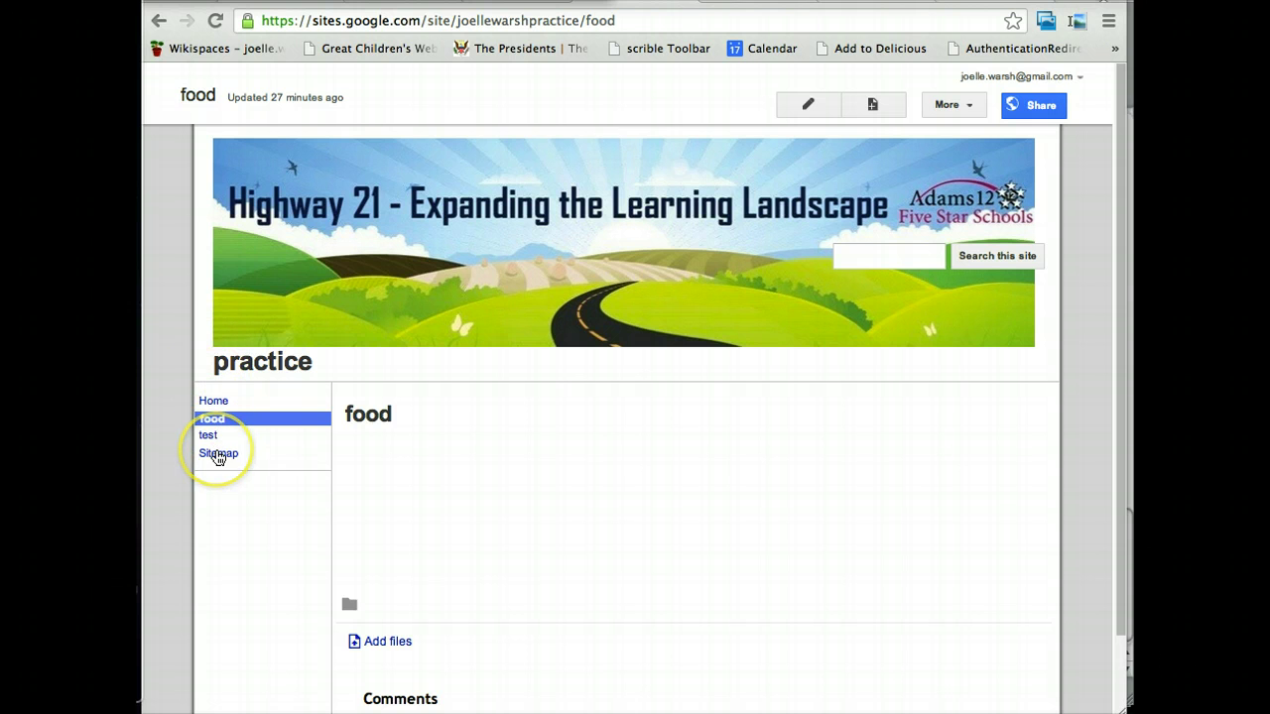
# Step: Start a new page in the practice site and name it hobbies
pyautogui.click(873, 105)
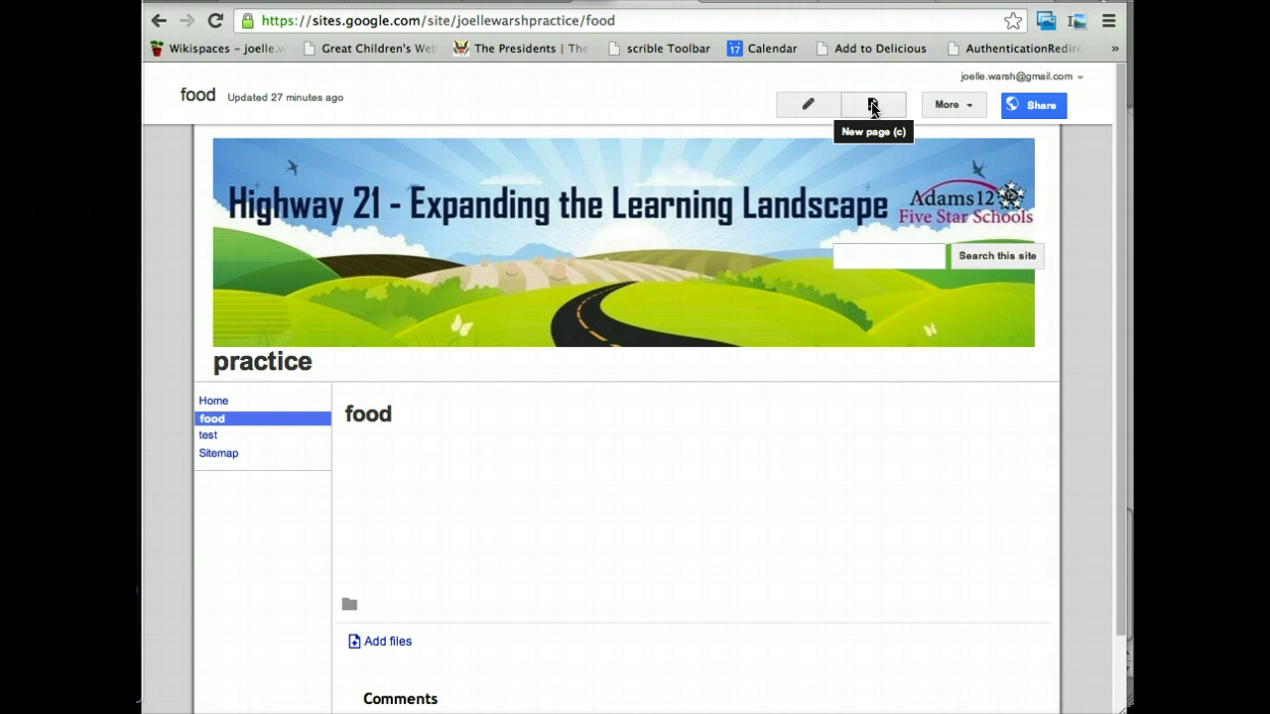
pyautogui.click(873, 105)
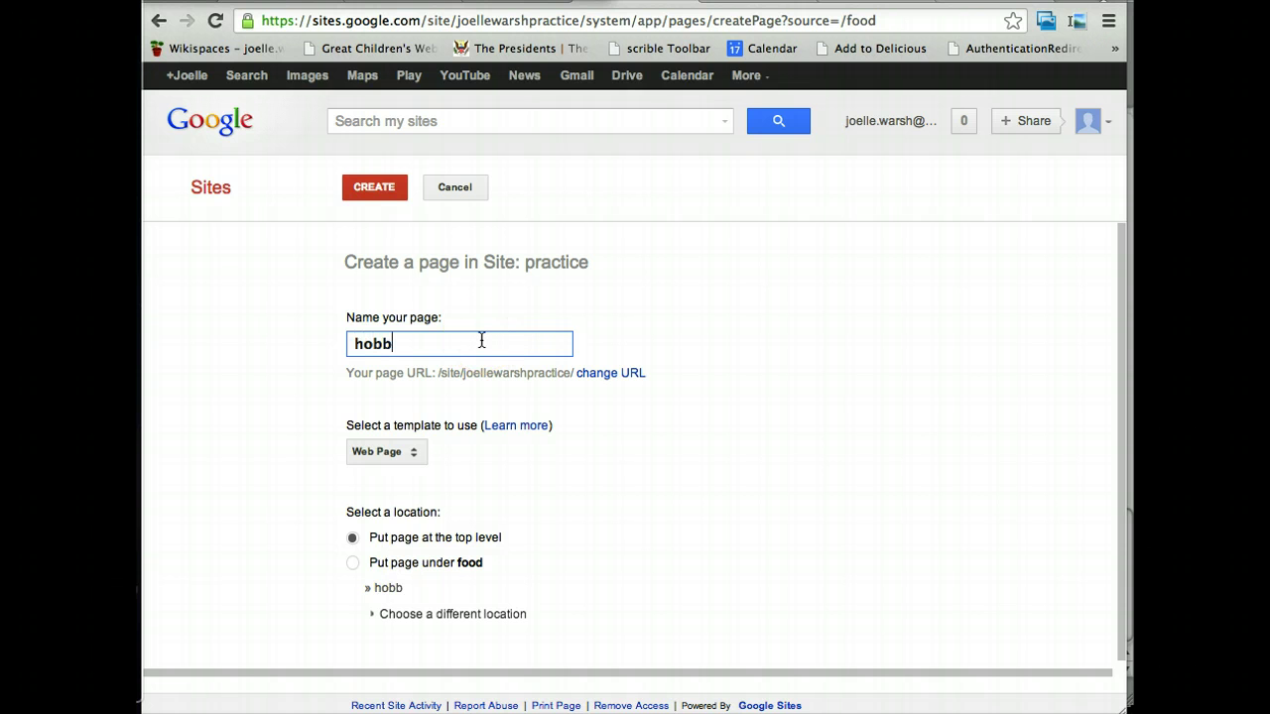
pyautogui.click(476, 343)
pyautogui.click(359, 345)
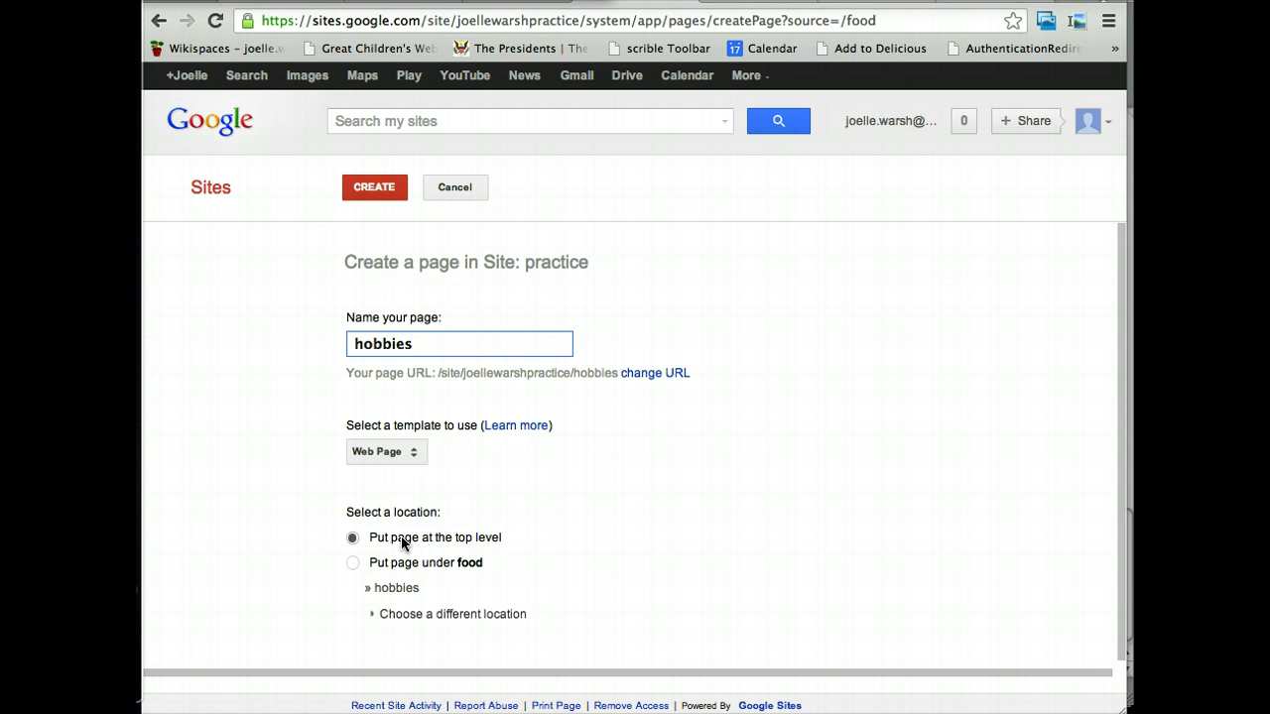
# Step: Examine the location options for the hobbies page, including the list of other pages it could go under
pyautogui.click(465, 563)
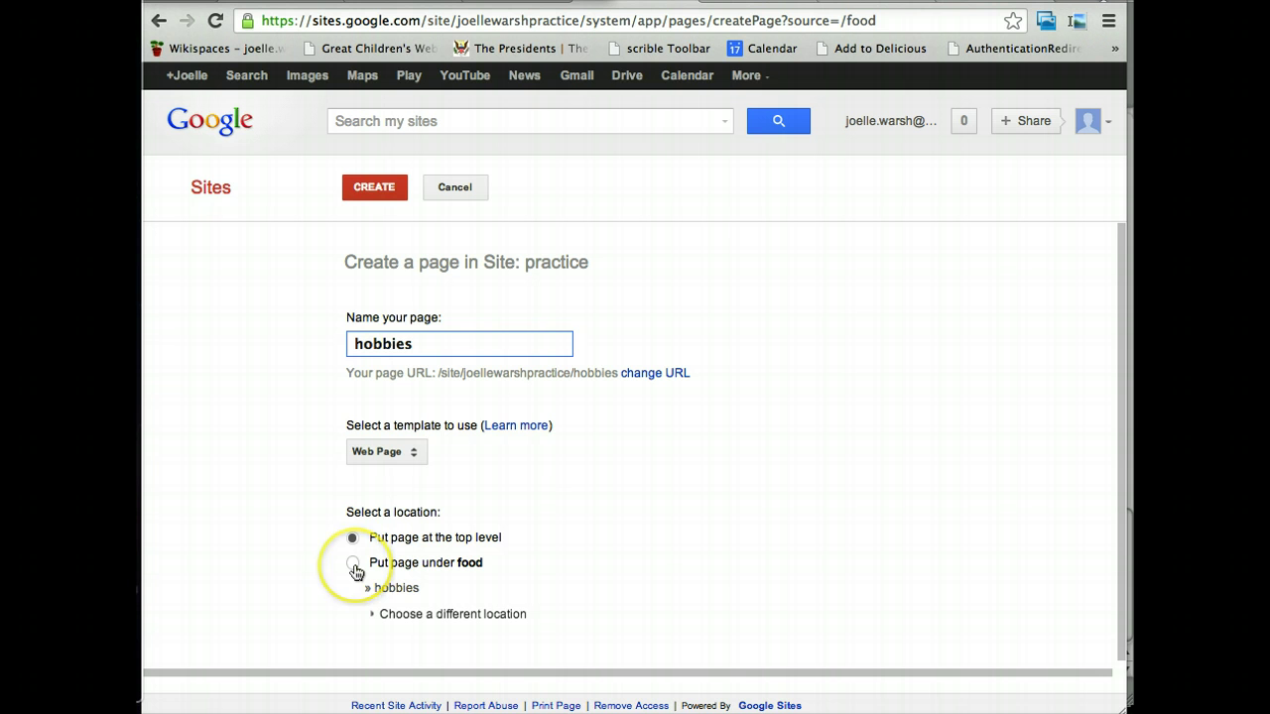
pyautogui.moveTo(1129, 342); pyautogui.dragTo(1121, 368)
pyautogui.click(624, 577)
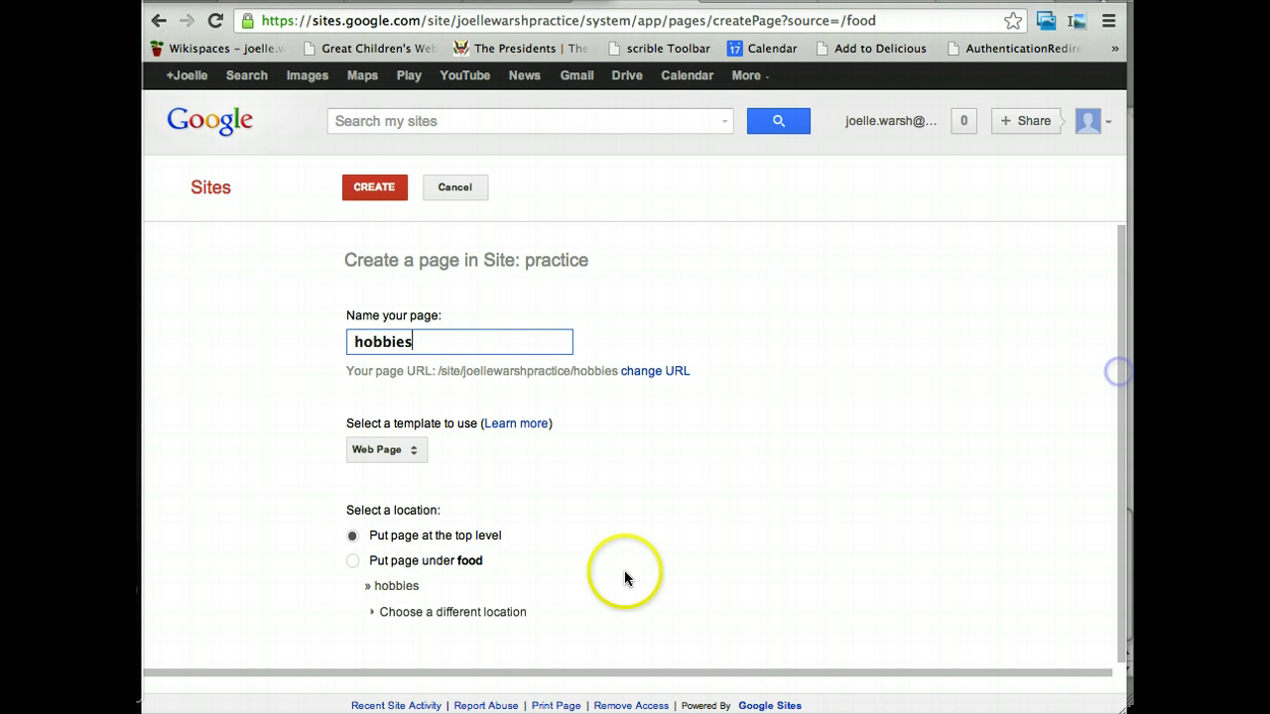
pyautogui.click(373, 615)
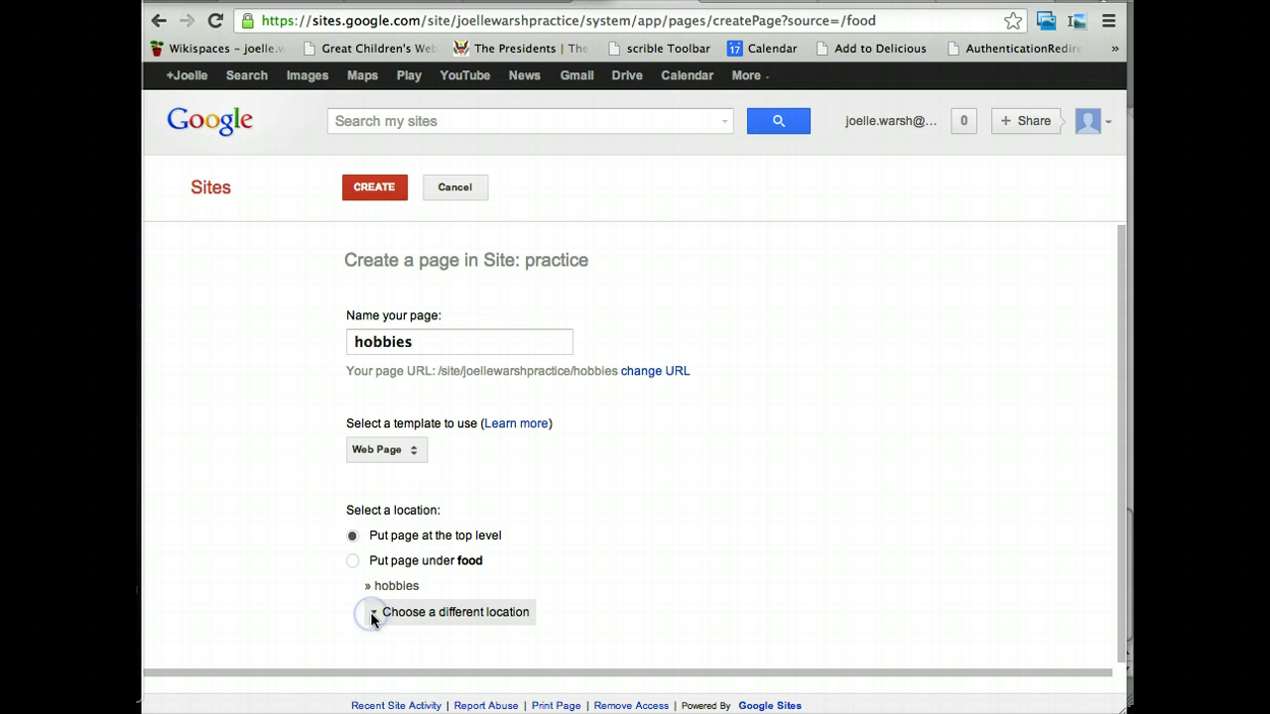
pyautogui.moveTo(1119, 236); pyautogui.dragTo(1120, 357)
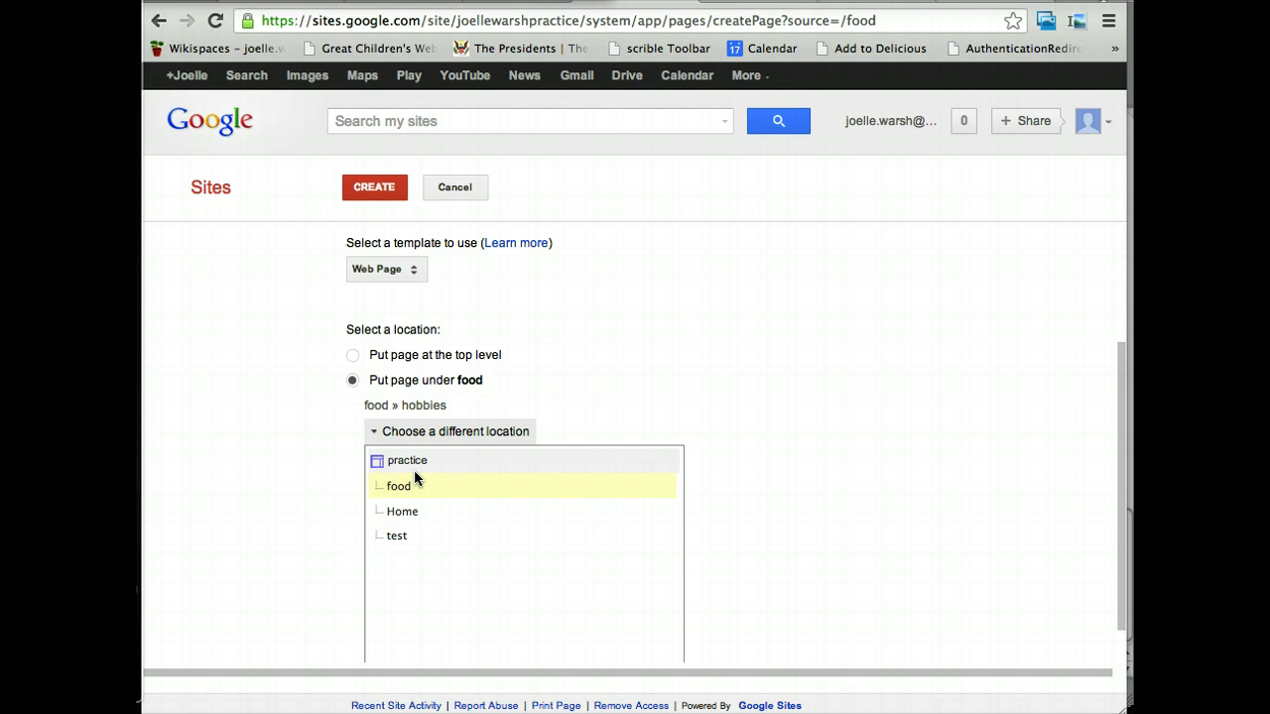
# Step: Put the hobbies page at the top level, create it and save it without content
pyautogui.click(353, 355)
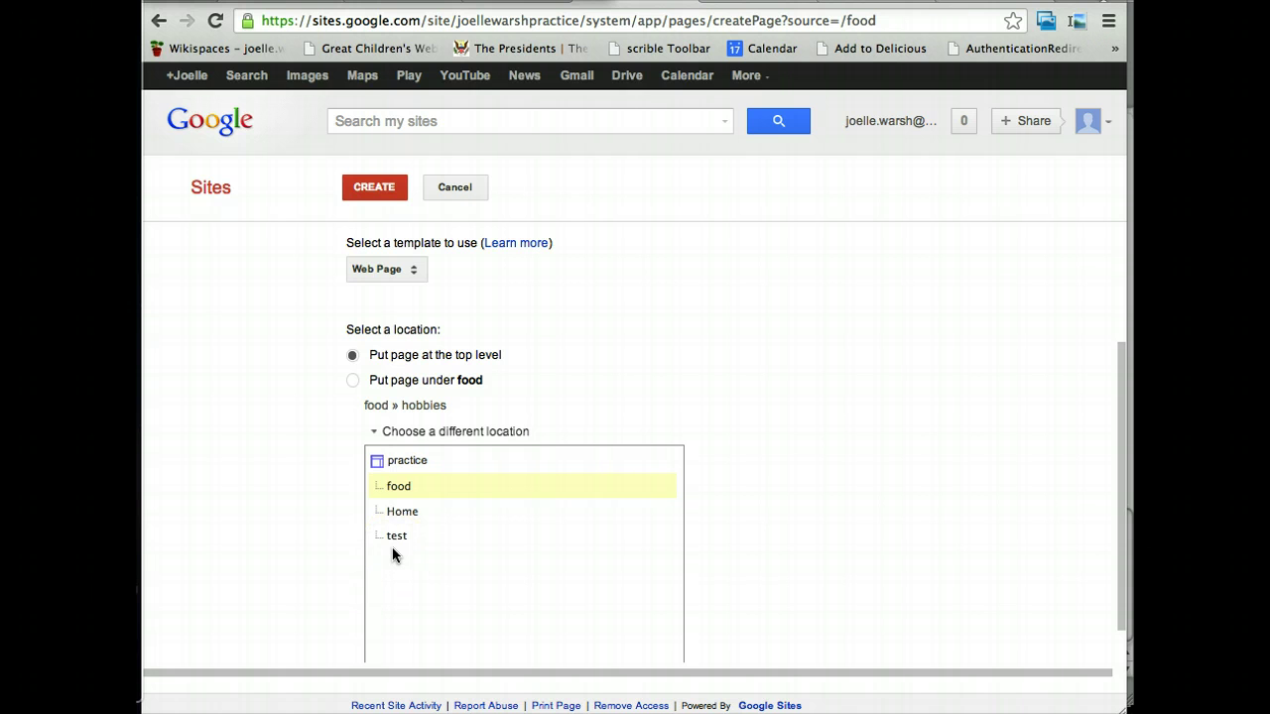
pyautogui.click(374, 189)
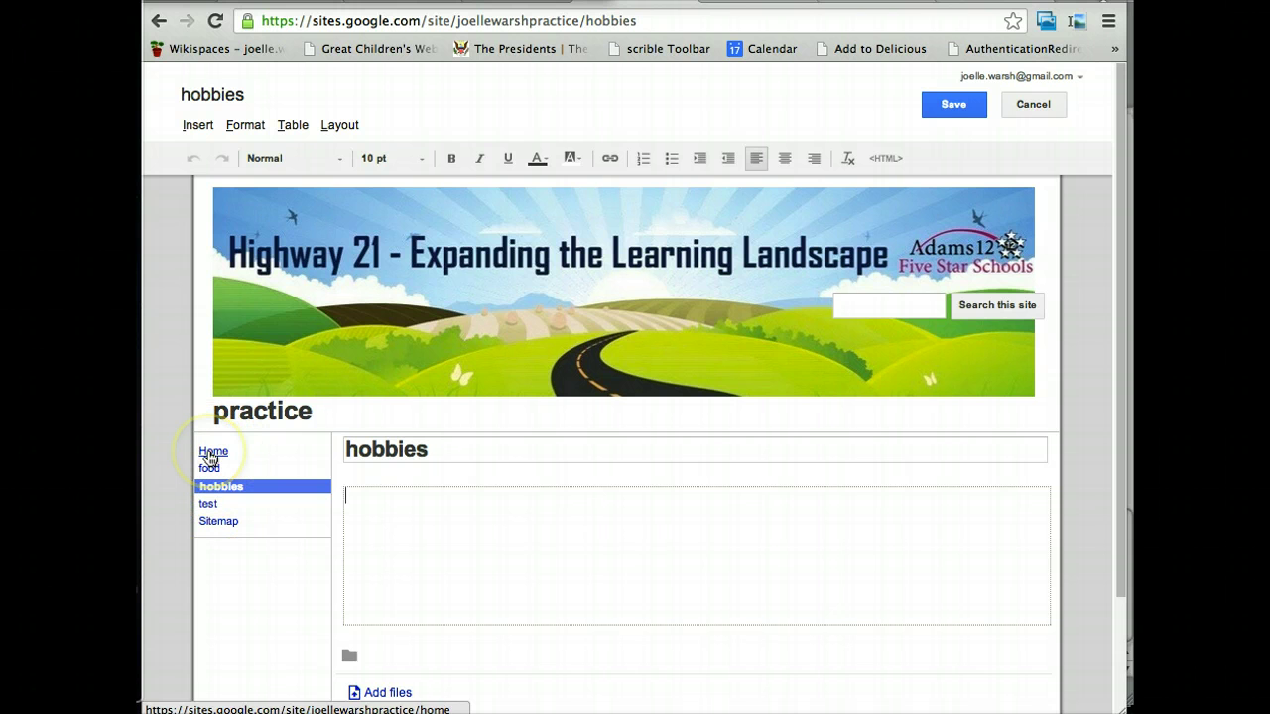
pyautogui.click(959, 105)
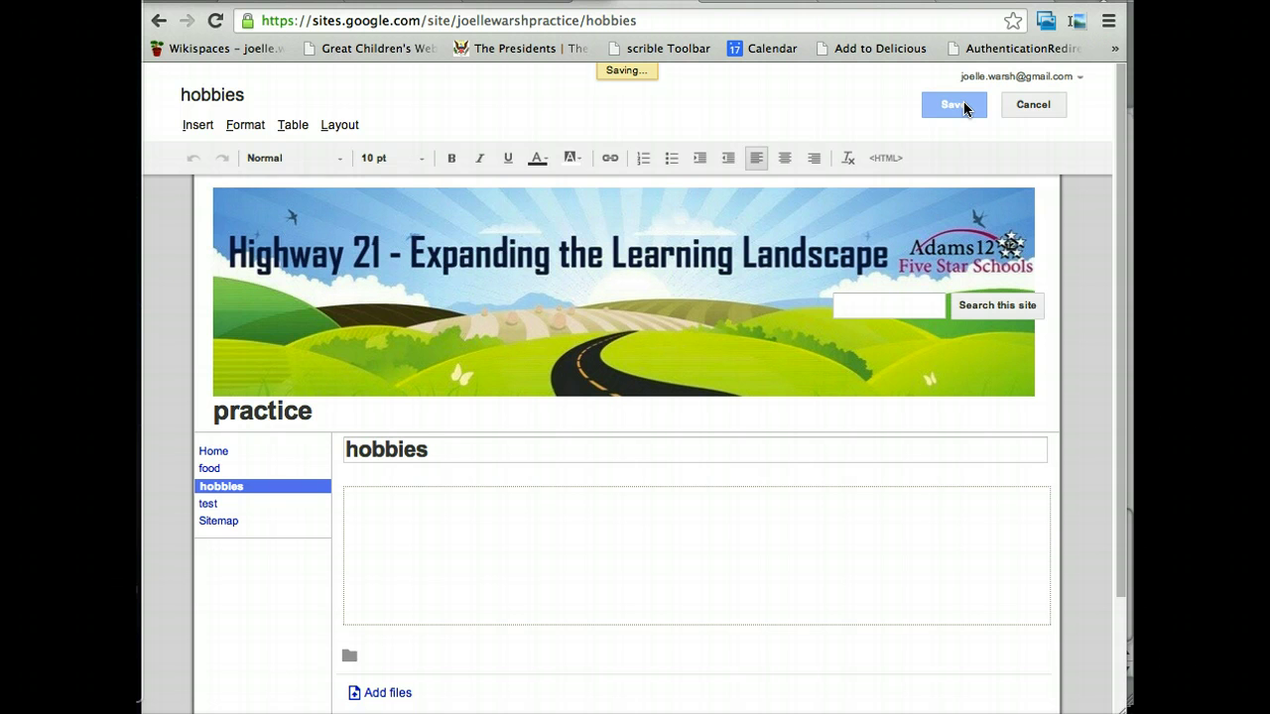
# Step: Create a new page named skiing and place it under the hobbies page
pyautogui.click(877, 105)
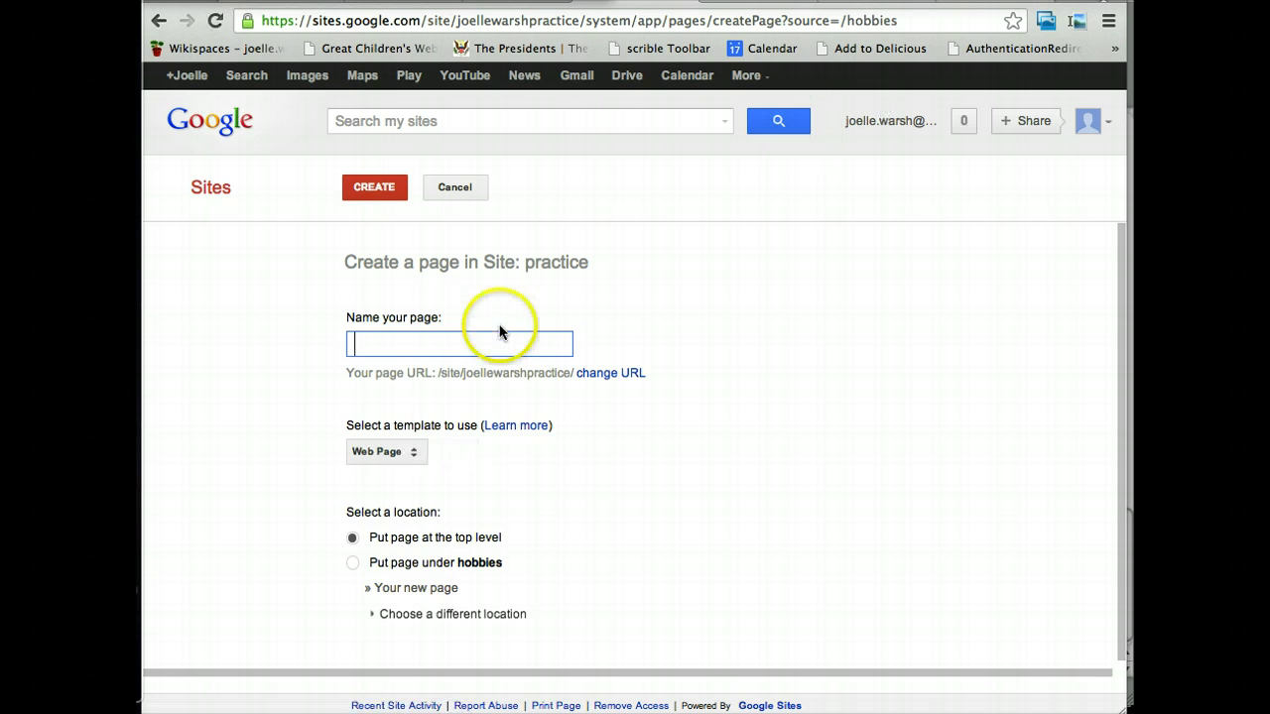
pyautogui.click(465, 344)
pyautogui.write('skiing')
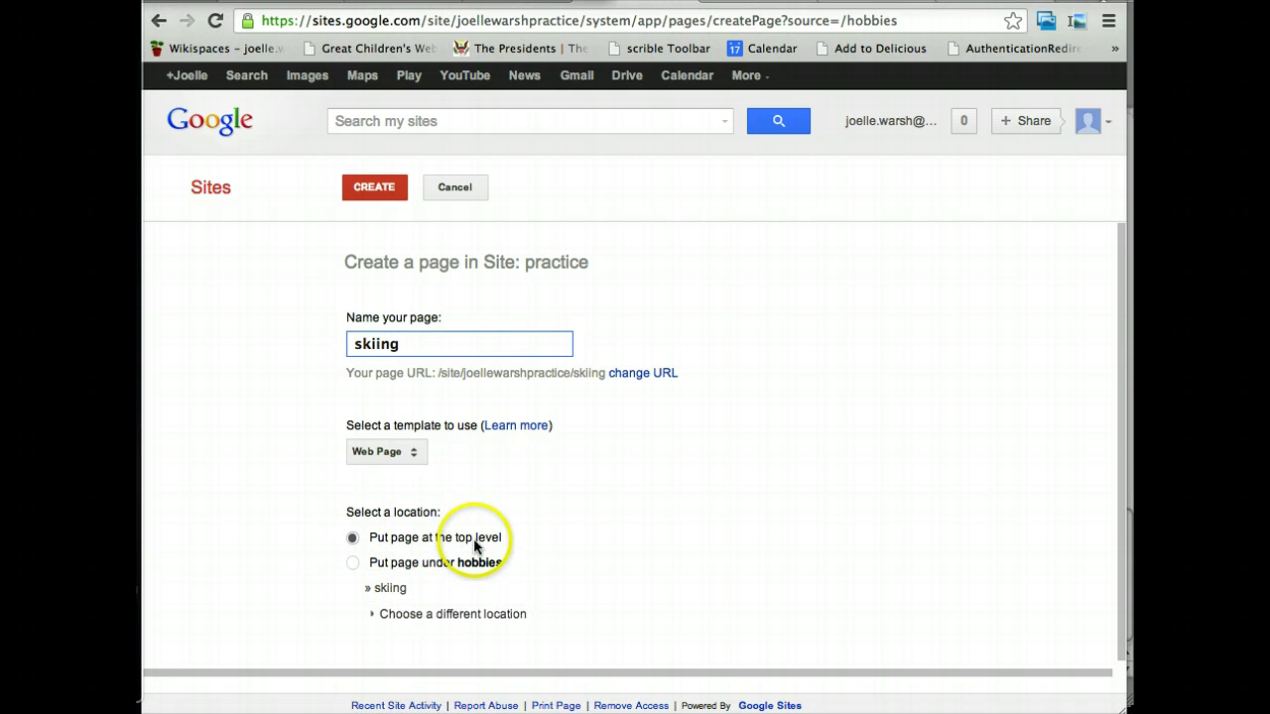
pyautogui.click(353, 564)
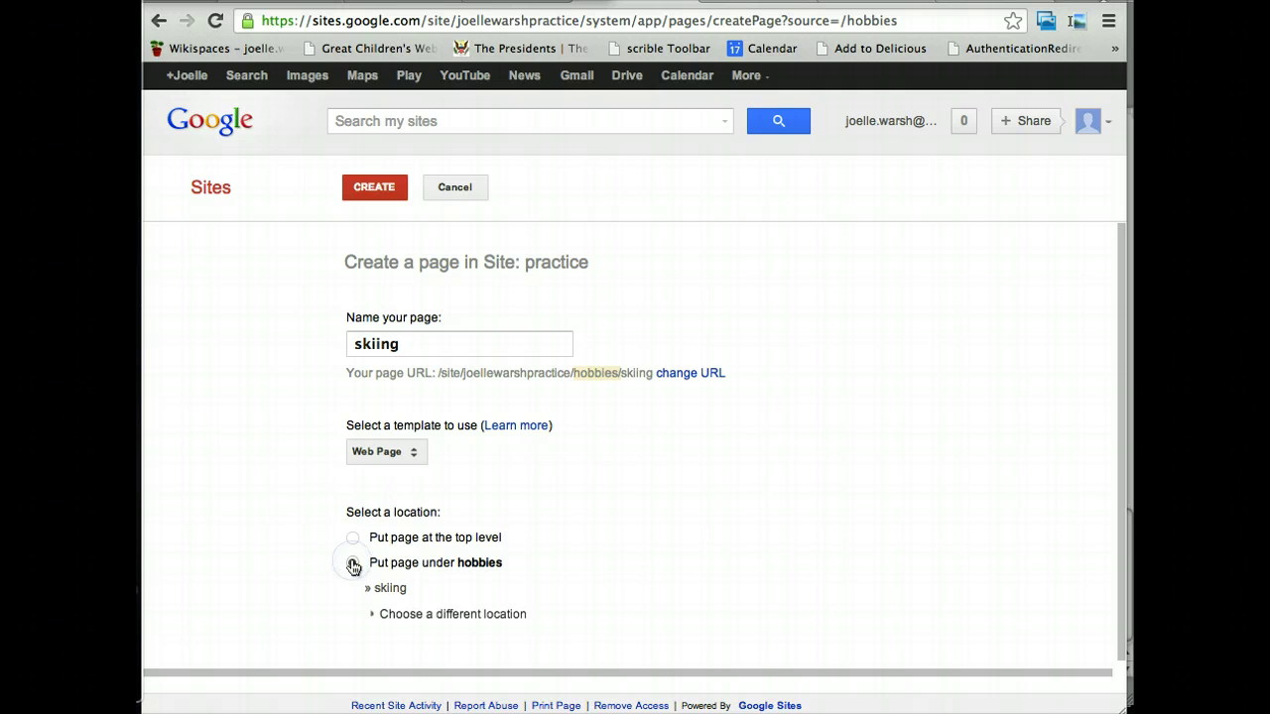
pyautogui.click(378, 187)
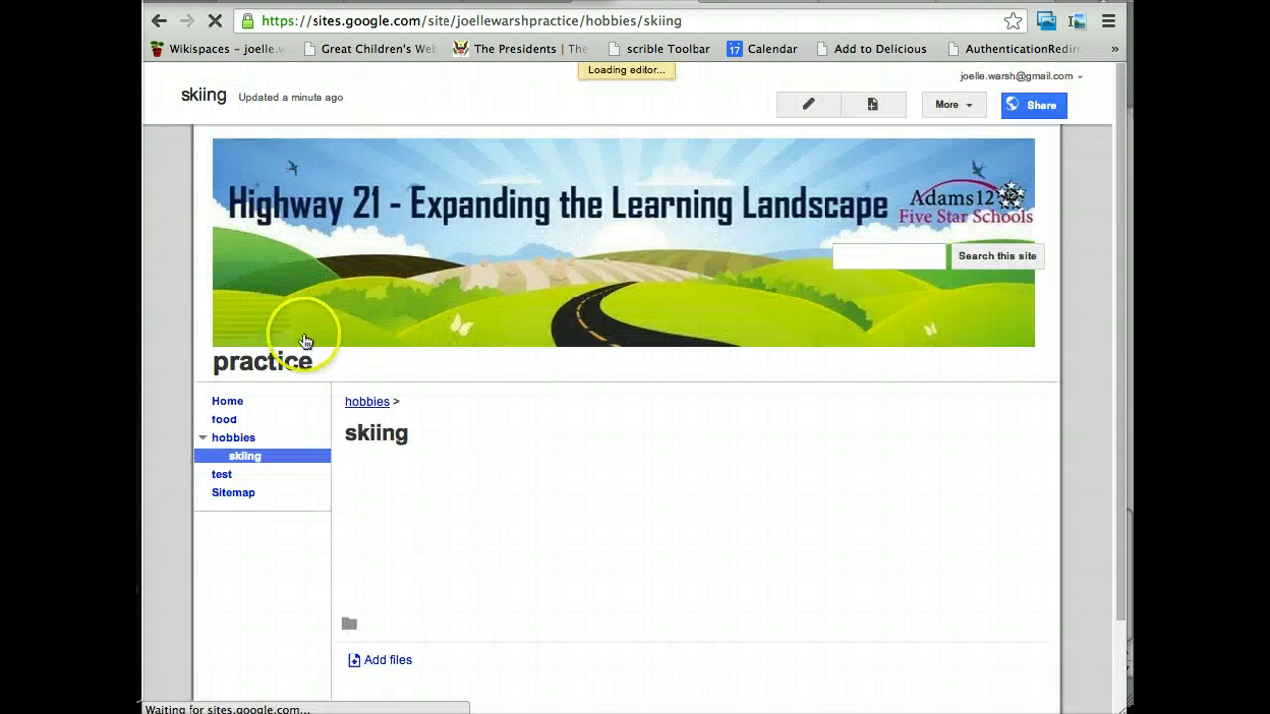
# Step: Collapse and re-expand the hobbies subpages in the sidebar navigation, and save the skiing page
pyautogui.click(231, 443)
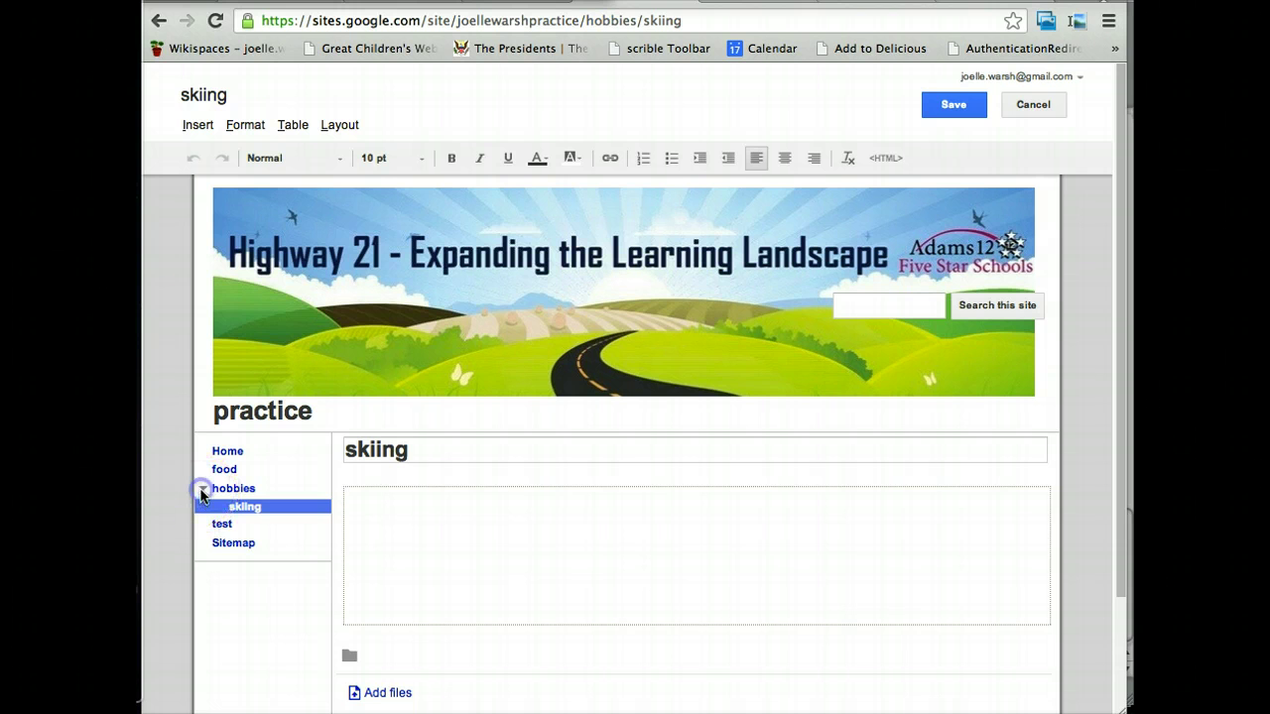
pyautogui.click(202, 490)
pyautogui.click(203, 490)
pyautogui.click(202, 490)
pyautogui.click(203, 490)
pyautogui.click(950, 109)
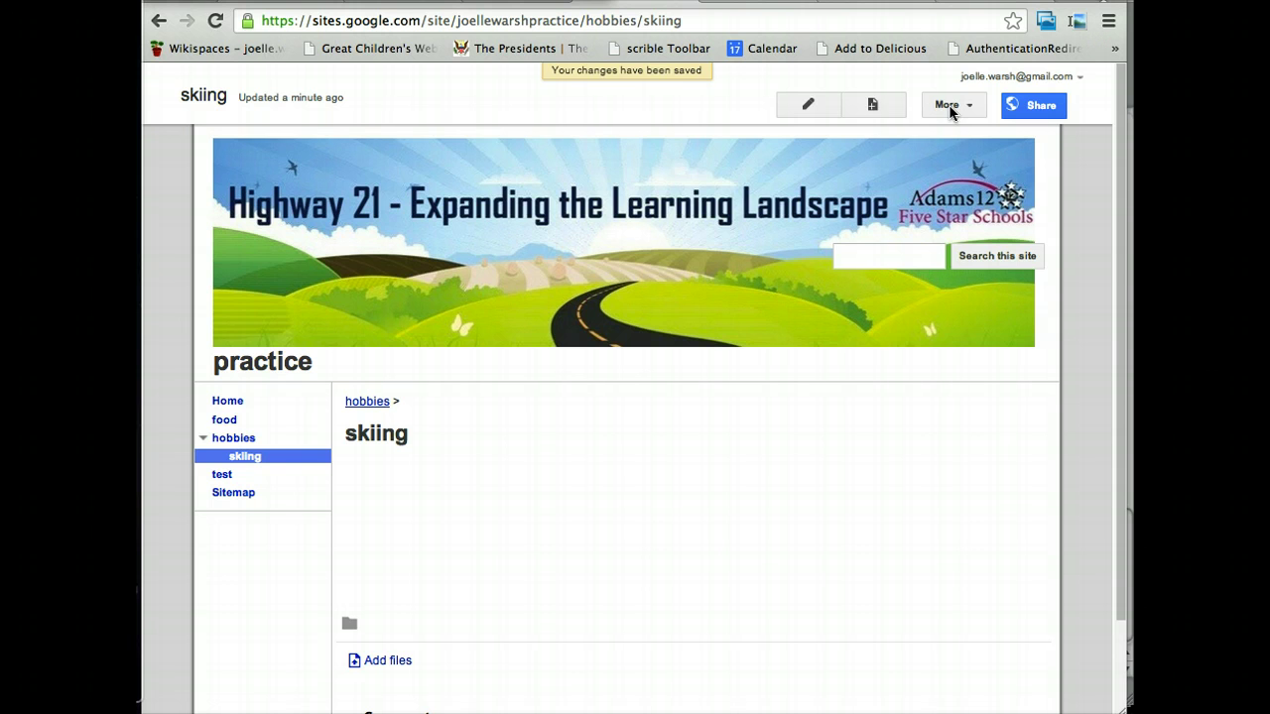
# Step: Create a new page named reading, choosing hobbies instead of skiing as its parent location
pyautogui.click(873, 105)
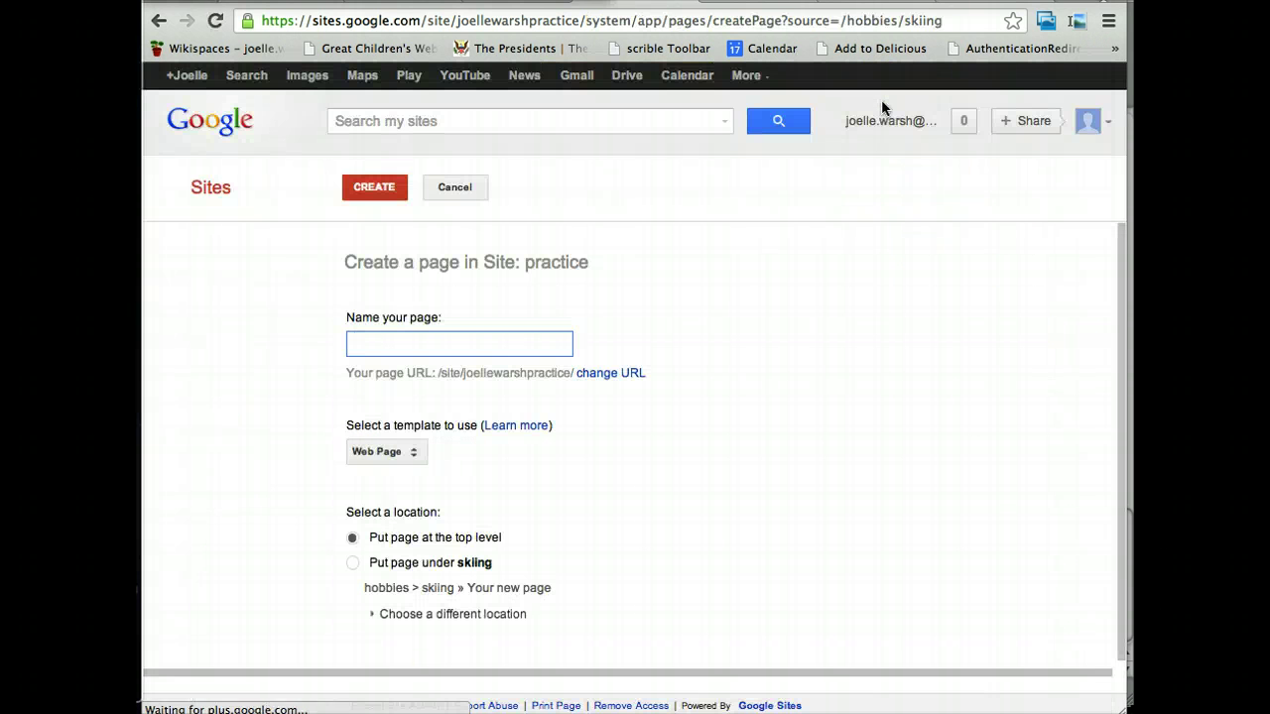
pyautogui.click(448, 345)
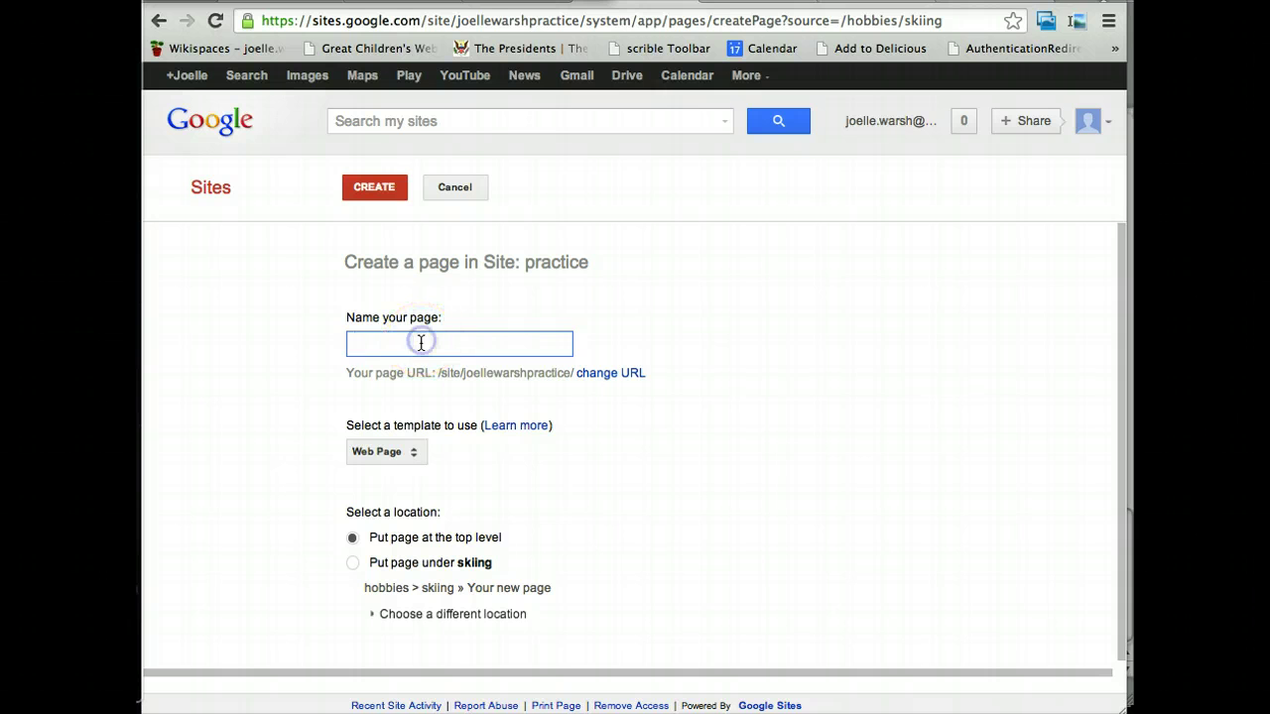
pyautogui.write('reading')
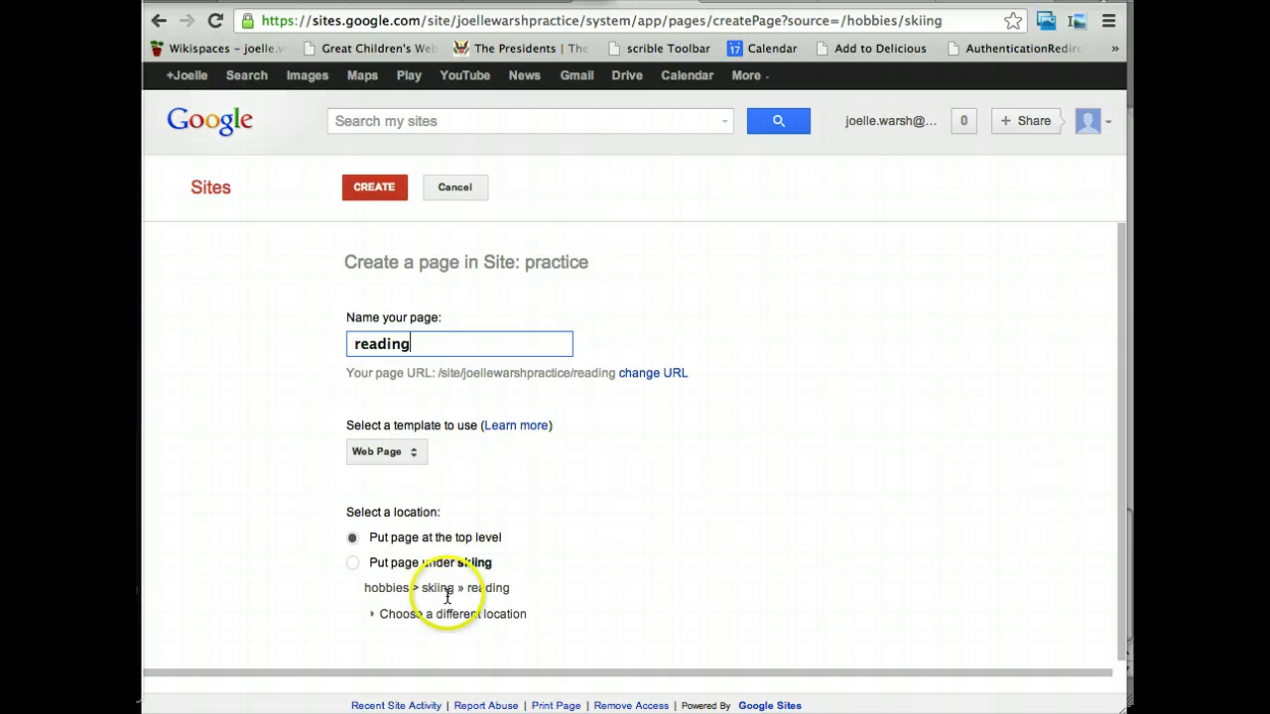
pyautogui.click(377, 616)
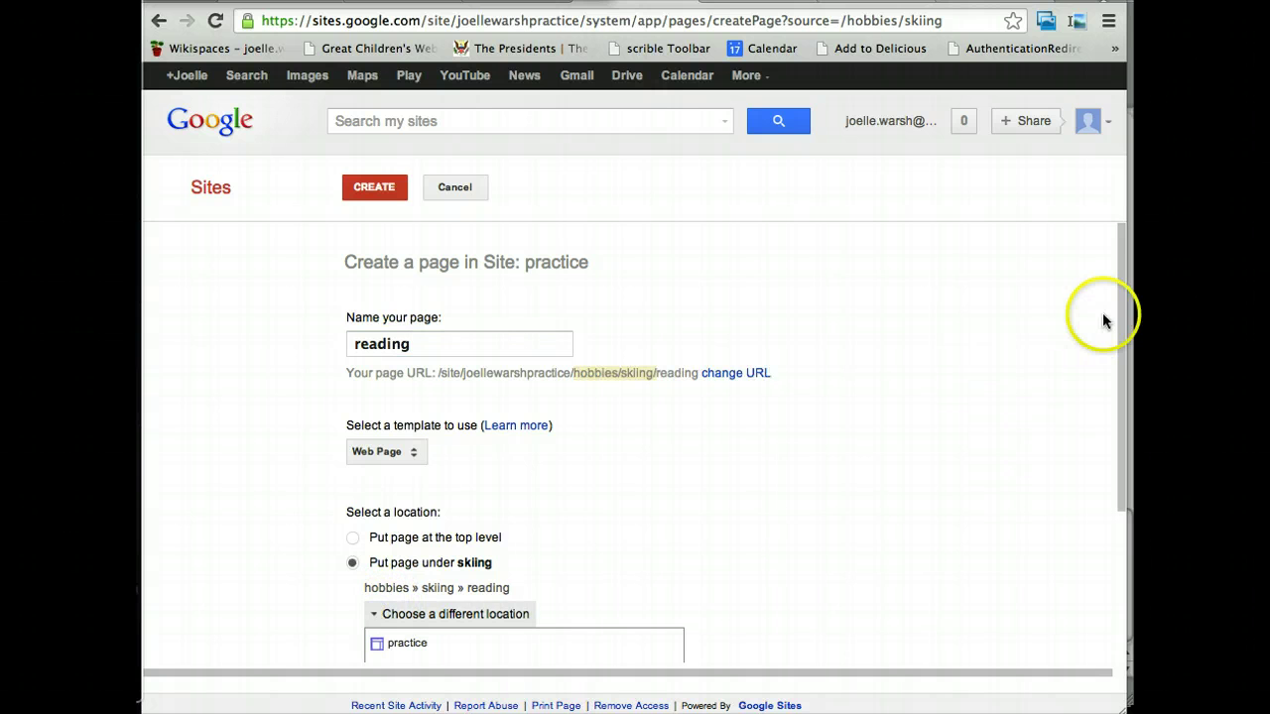
pyautogui.moveTo(1121, 284); pyautogui.dragTo(1119, 409)
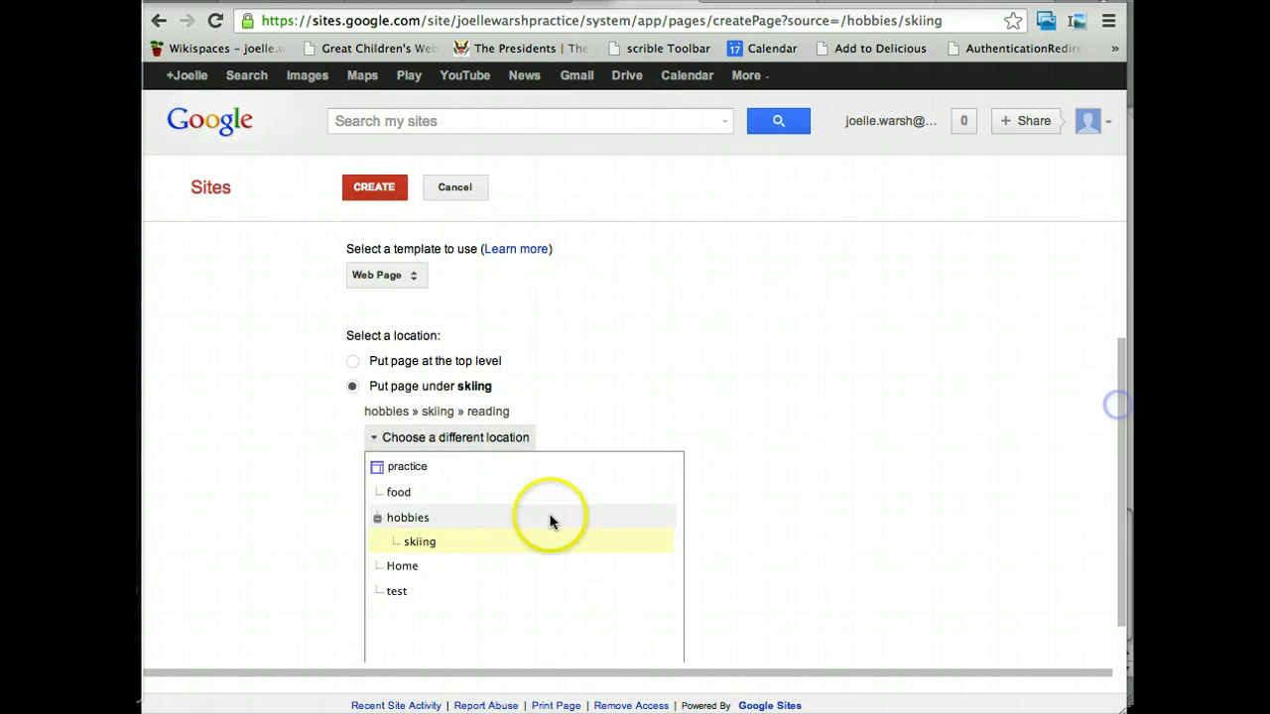
pyautogui.click(430, 517)
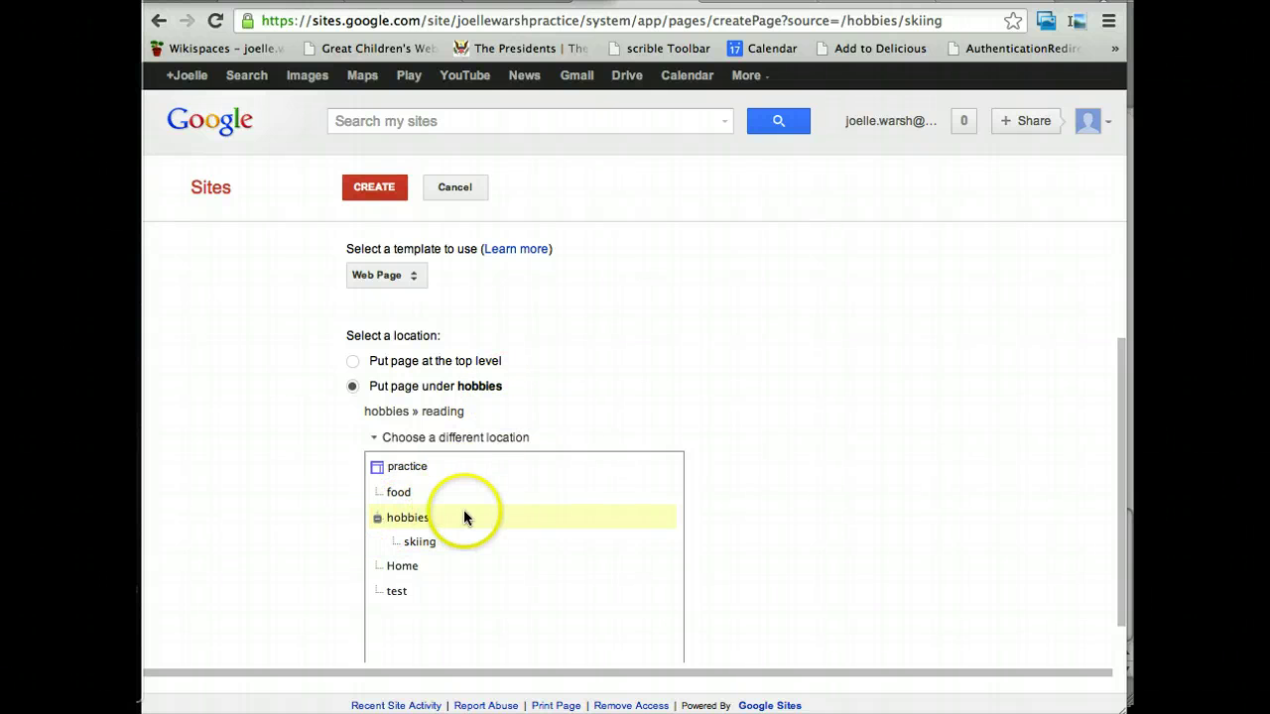
pyautogui.click(380, 188)
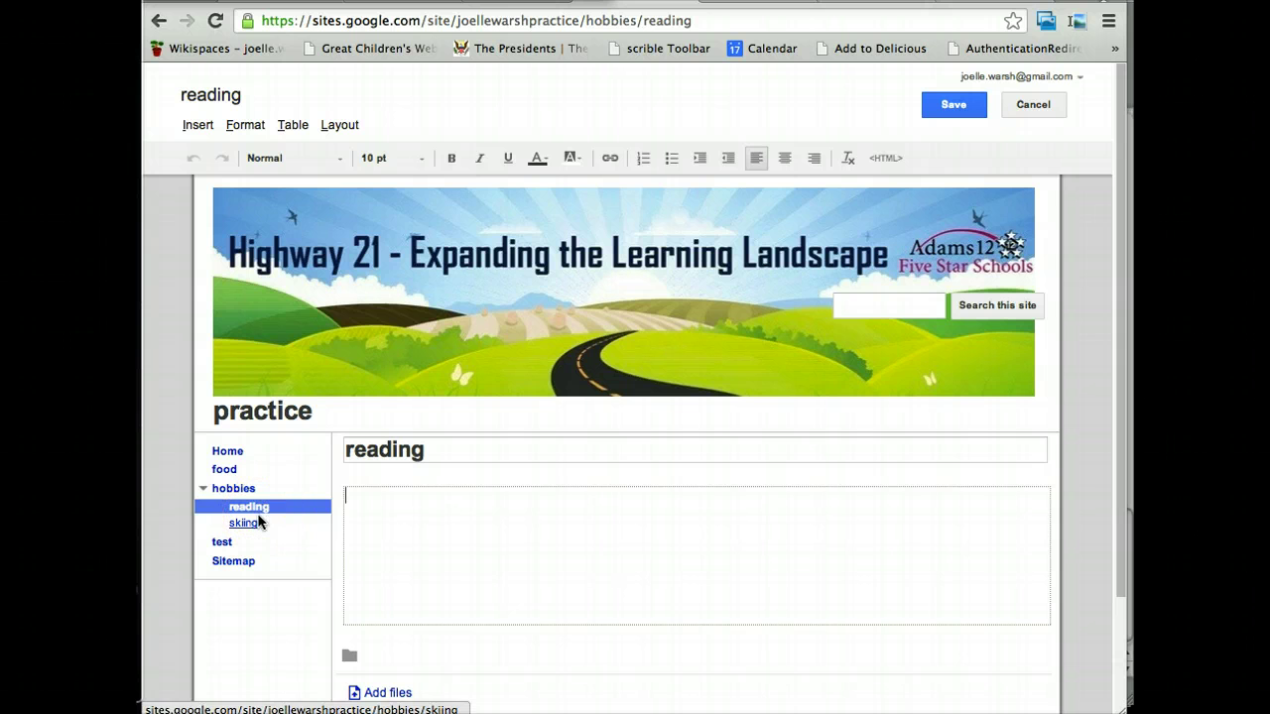
# Step: Expand hobbies in the sidebar navigation of the test page to view its subpages
pyautogui.moveTo(258, 522); pyautogui.dragTo(207, 485)
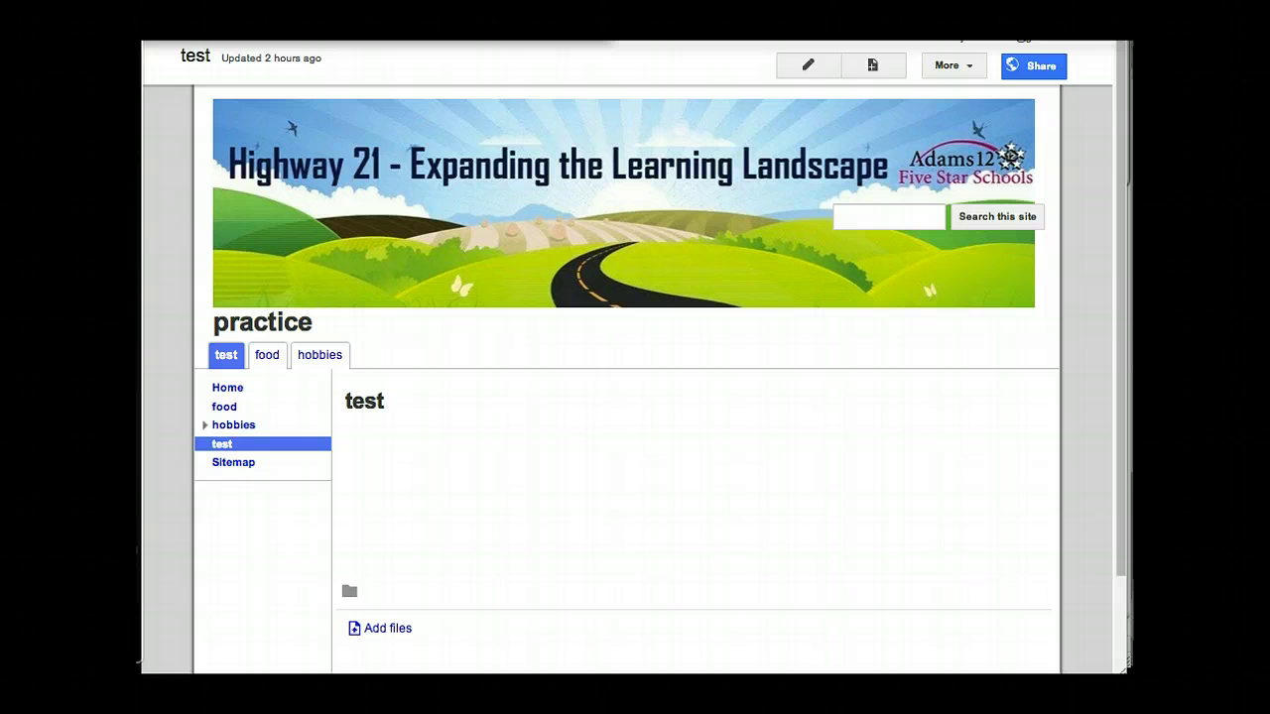
pyautogui.click(204, 425)
pyautogui.moveTo(246, 448)
pyautogui.mouseDown()
pyautogui.moveTo(241, 482)
pyautogui.moveTo(241, 405)
pyautogui.mouseUp()
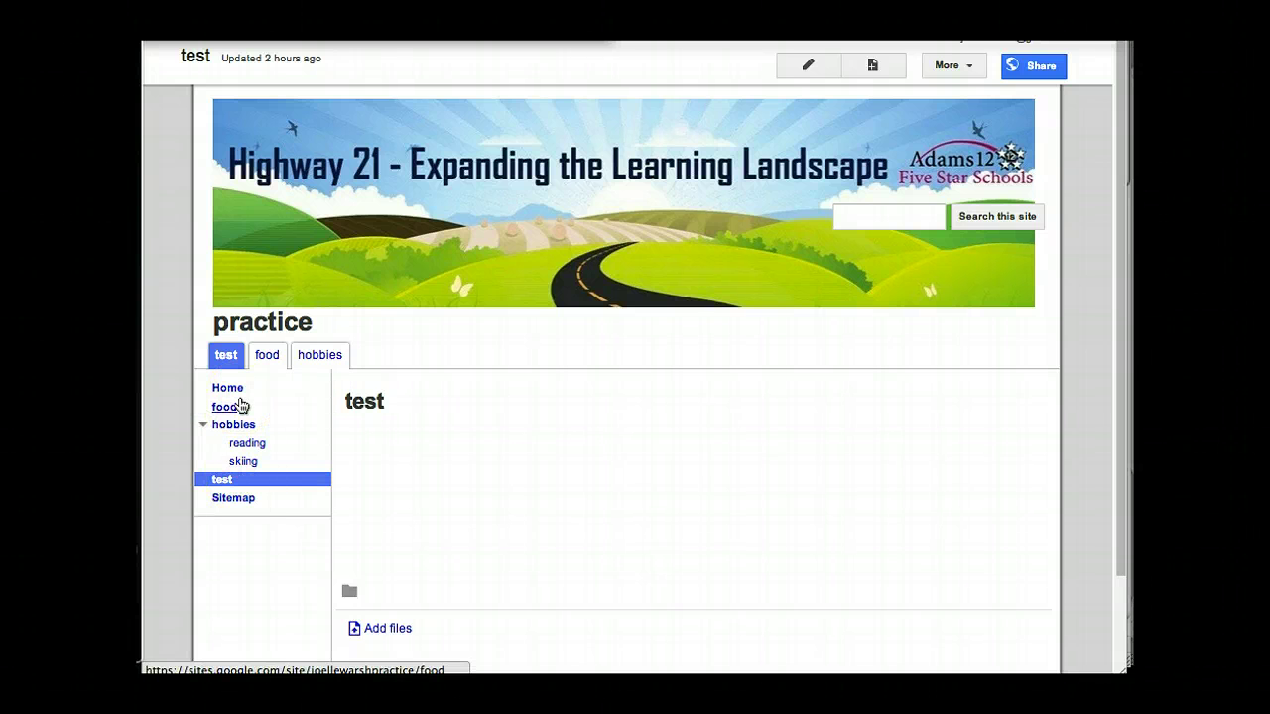
# Step: Edit the sidebar navigation in the site layout to show all levels of pages and omit the Sitemap link
pyautogui.click(233, 392)
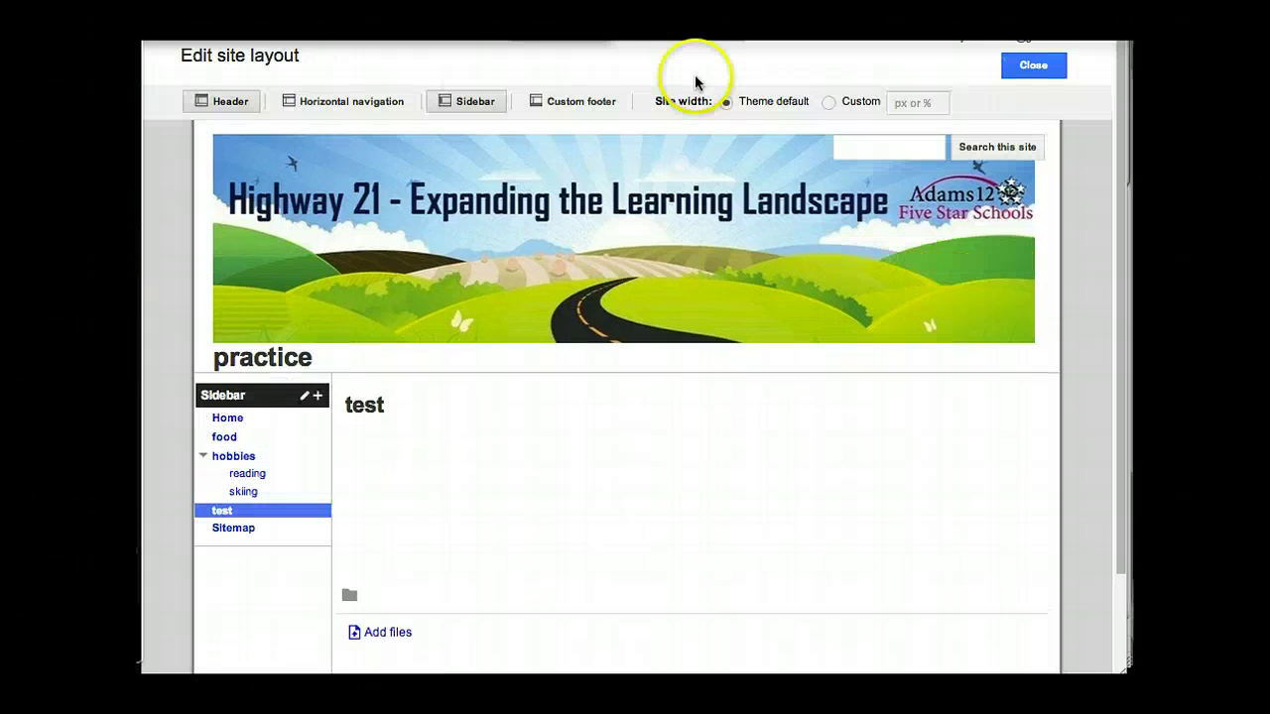
pyautogui.moveTo(234, 470)
pyautogui.mouseDown()
pyautogui.moveTo(235, 499)
pyautogui.moveTo(272, 396)
pyautogui.moveTo(220, 459)
pyautogui.moveTo(221, 492)
pyautogui.moveTo(284, 510)
pyautogui.moveTo(213, 447)
pyautogui.moveTo(252, 468)
pyautogui.mouseUp()
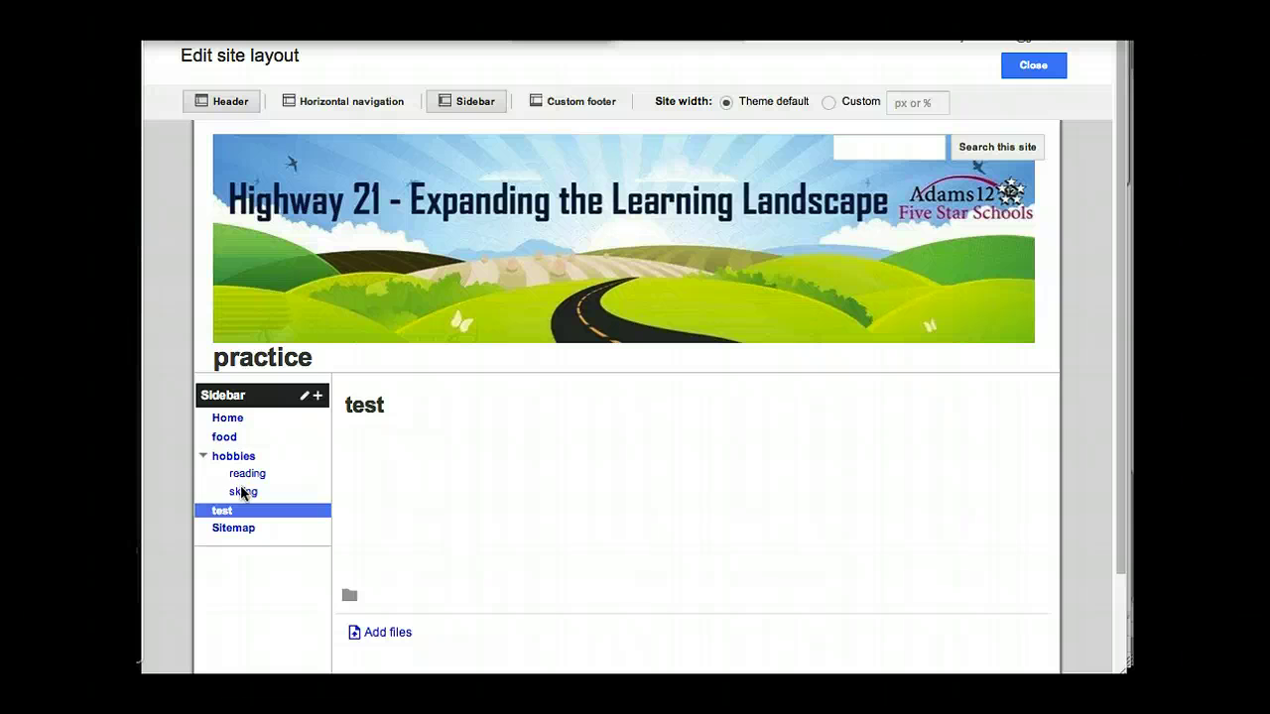
pyautogui.click(279, 481)
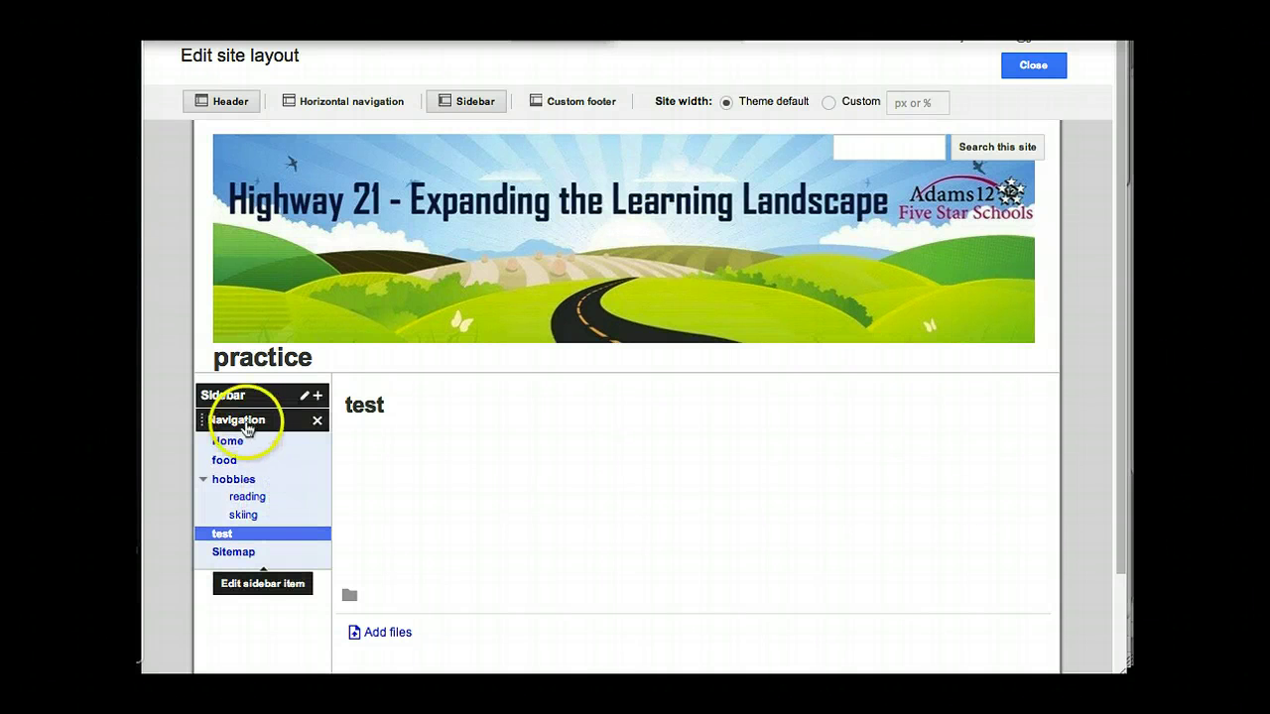
pyautogui.click(286, 500)
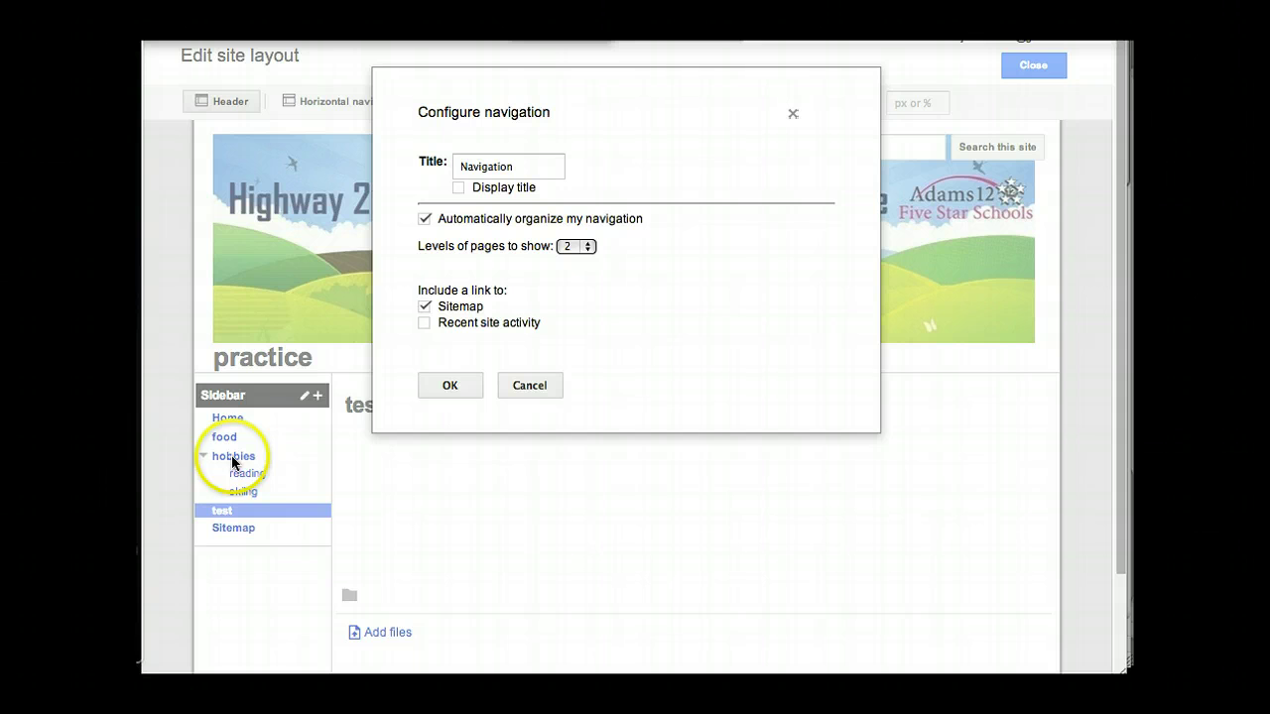
pyautogui.click(588, 247)
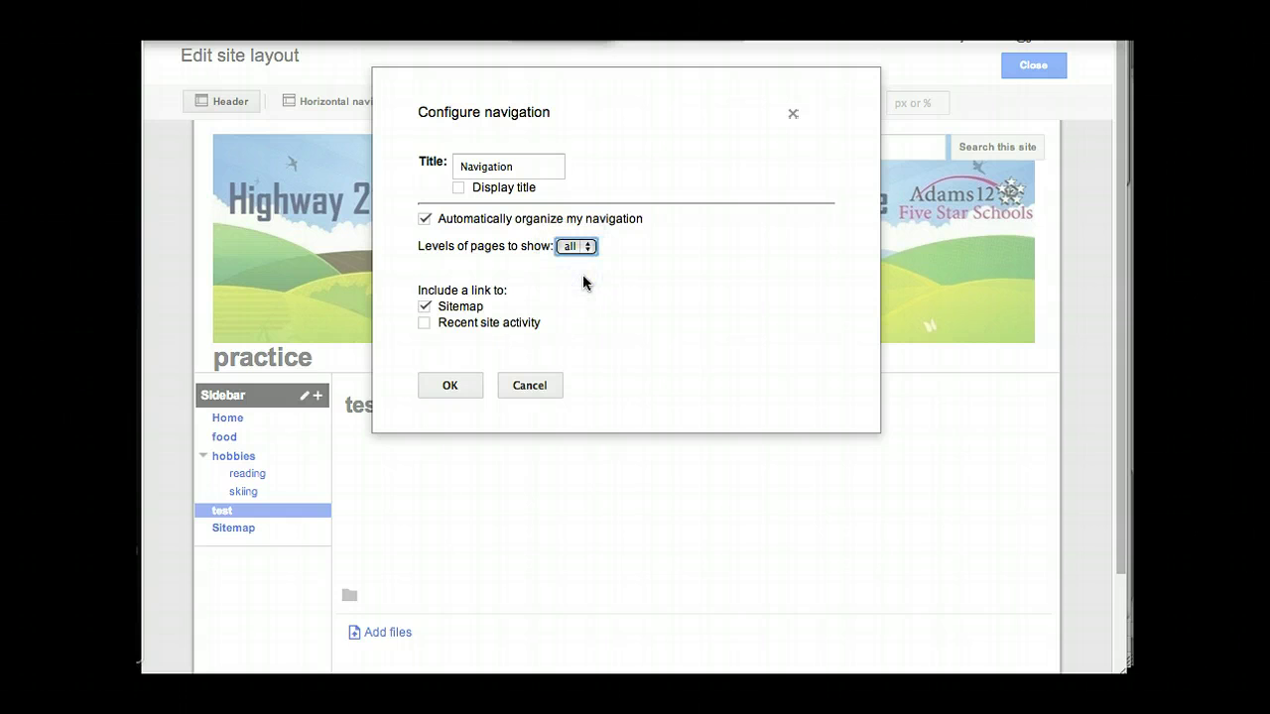
pyautogui.click(425, 310)
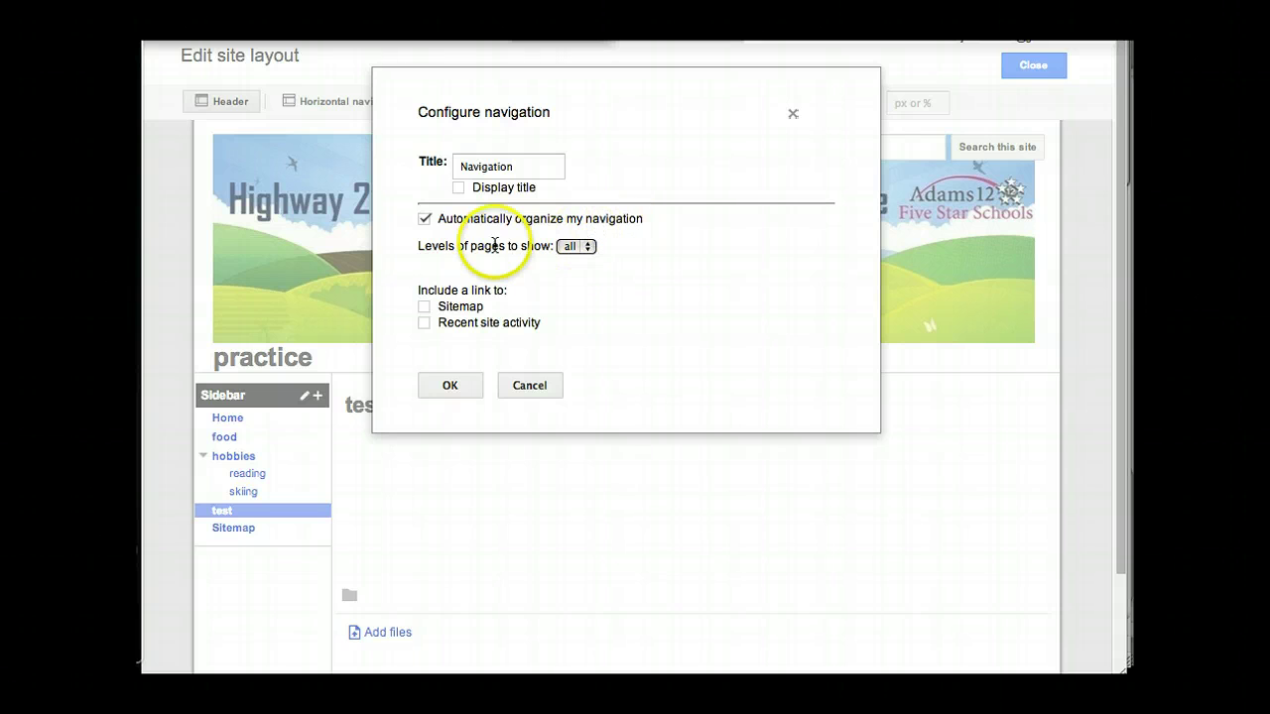
pyautogui.click(450, 385)
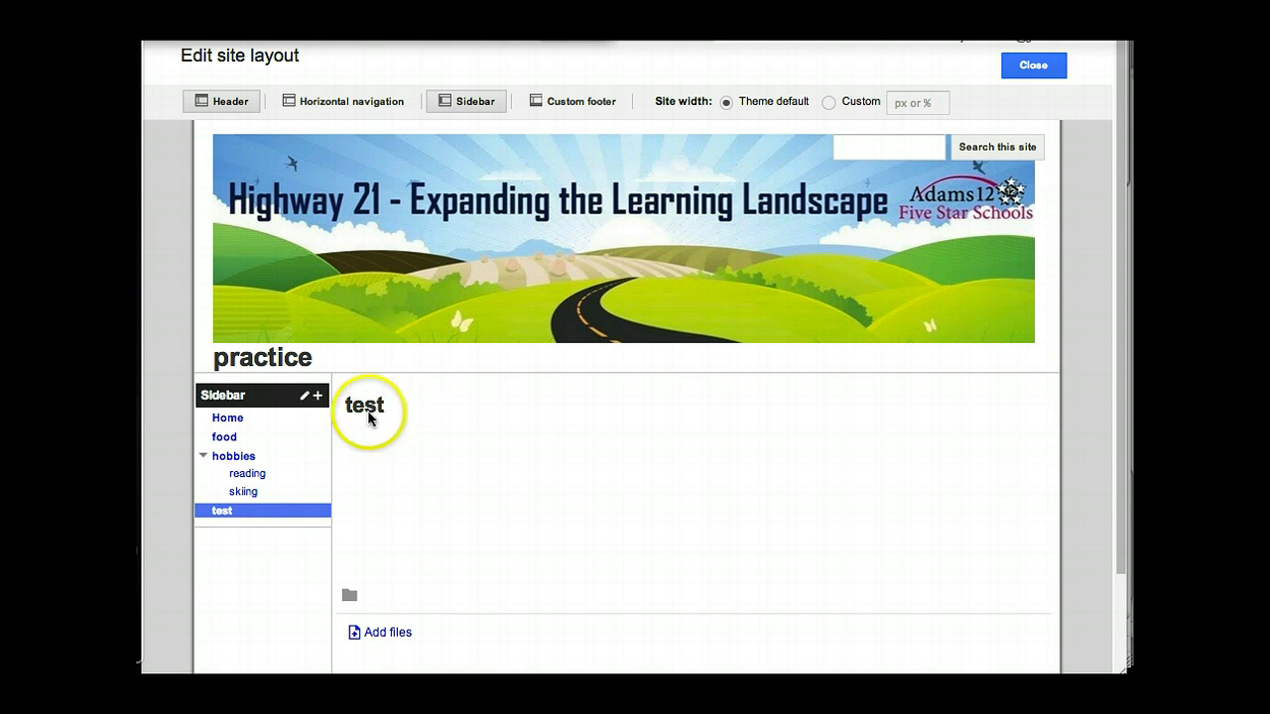
# Step: Reopen the sidebar navigation settings and turn off automatic organization of the navigation
pyautogui.moveTo(295, 457)
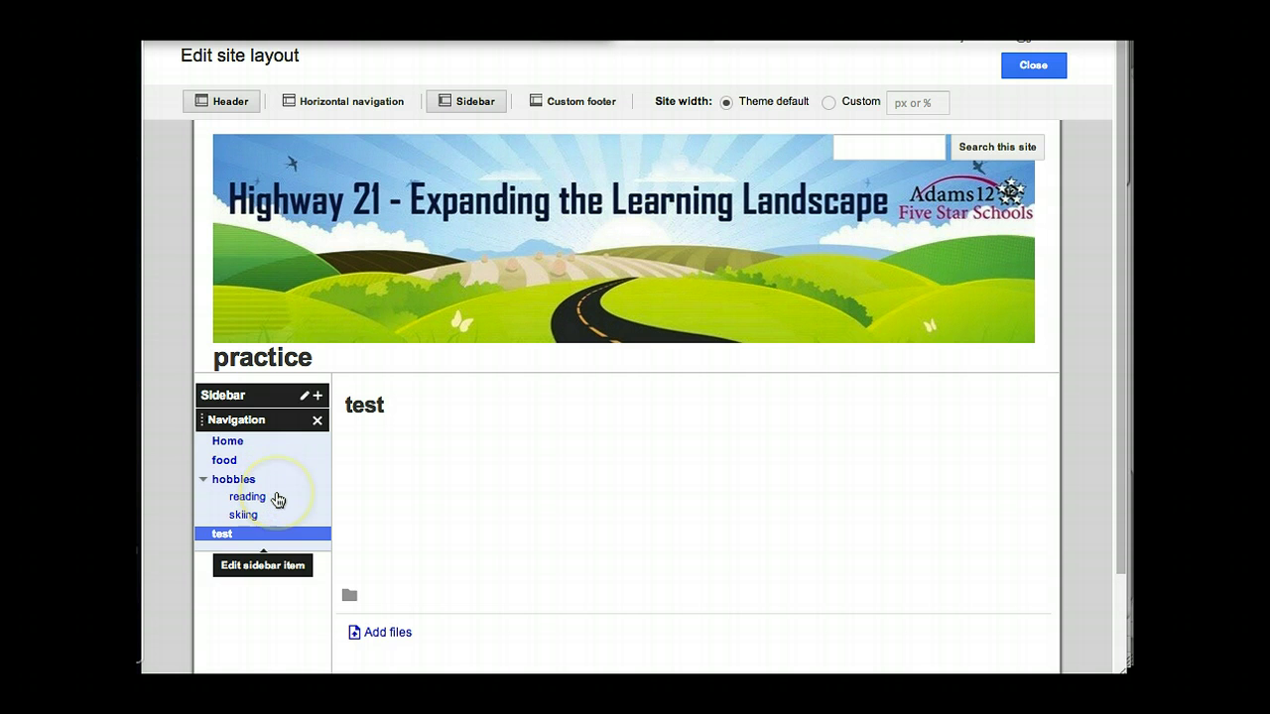
pyautogui.click(277, 499)
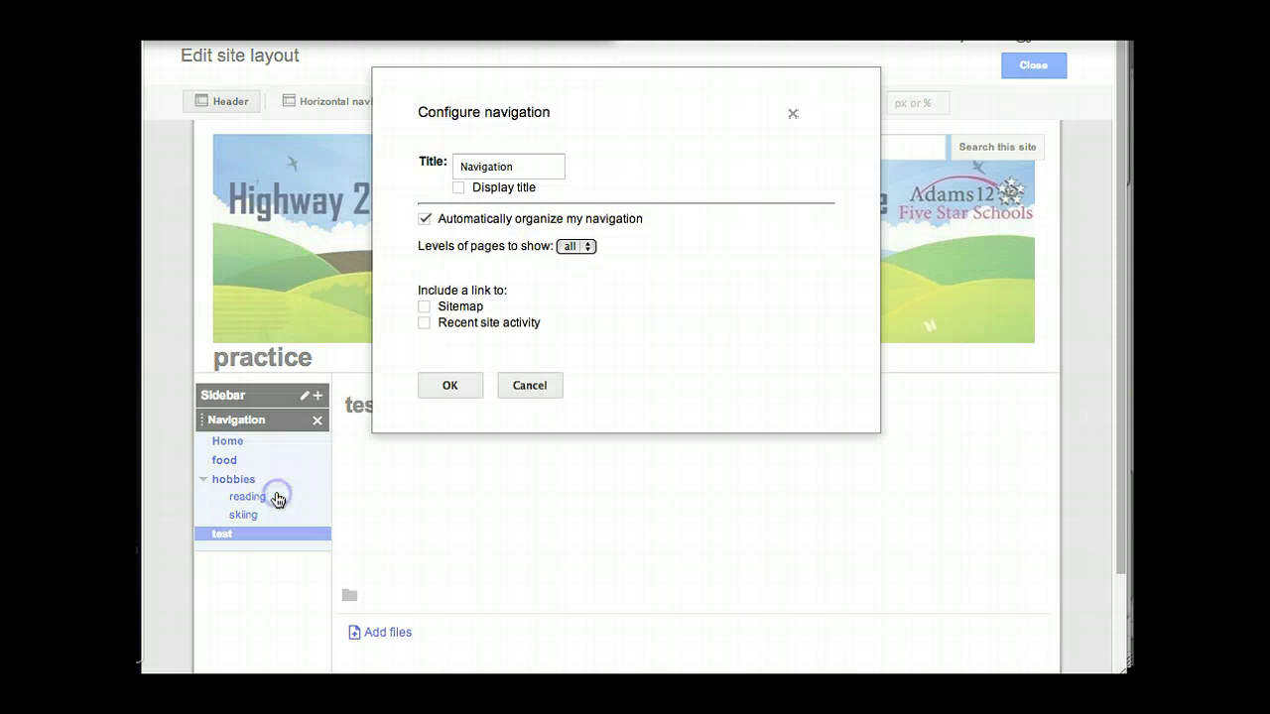
pyautogui.click(423, 220)
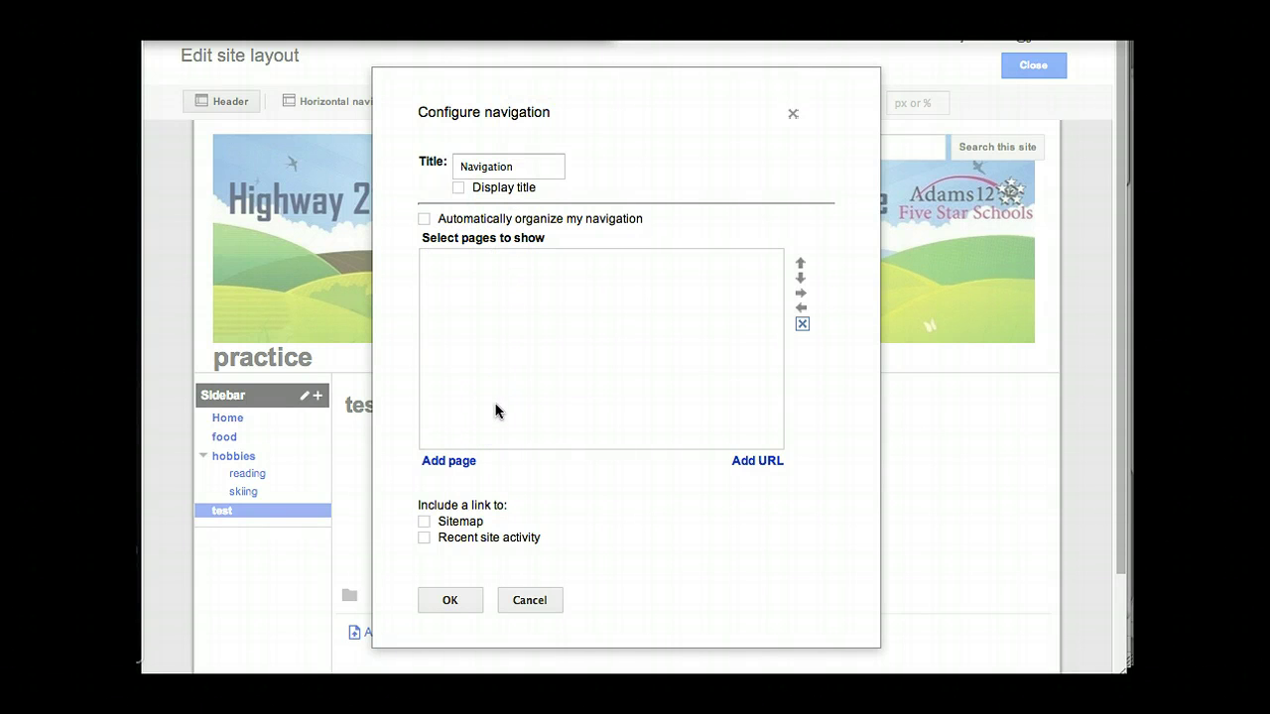
# Step: Apply the manual sidebar navigation without any pages, and switch automatic organization of the navigation back on
pyautogui.click(449, 600)
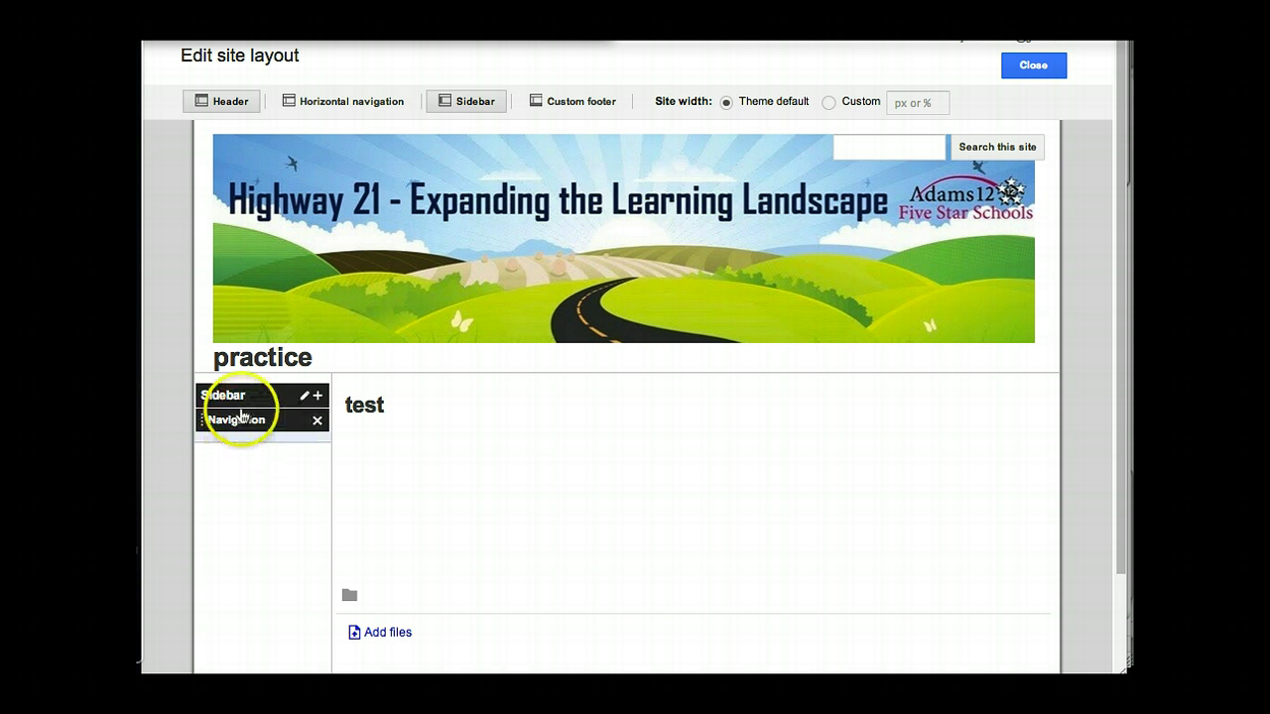
pyautogui.click(241, 420)
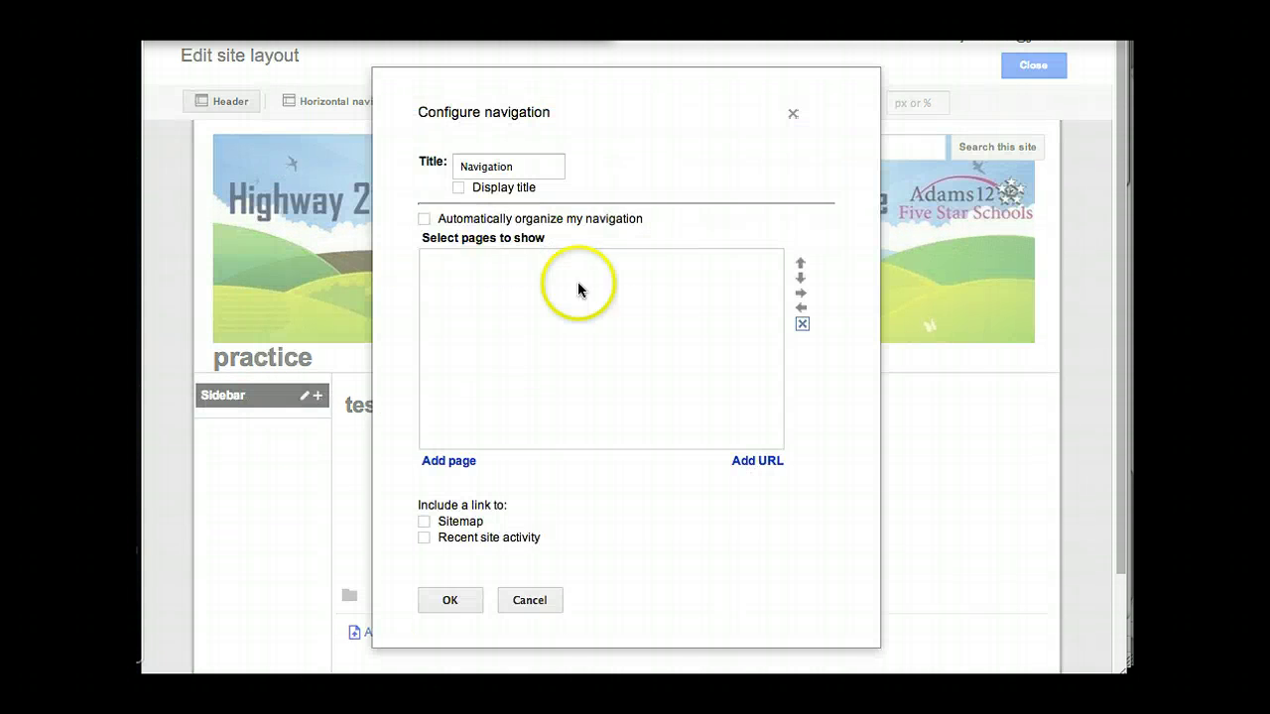
pyautogui.click(422, 219)
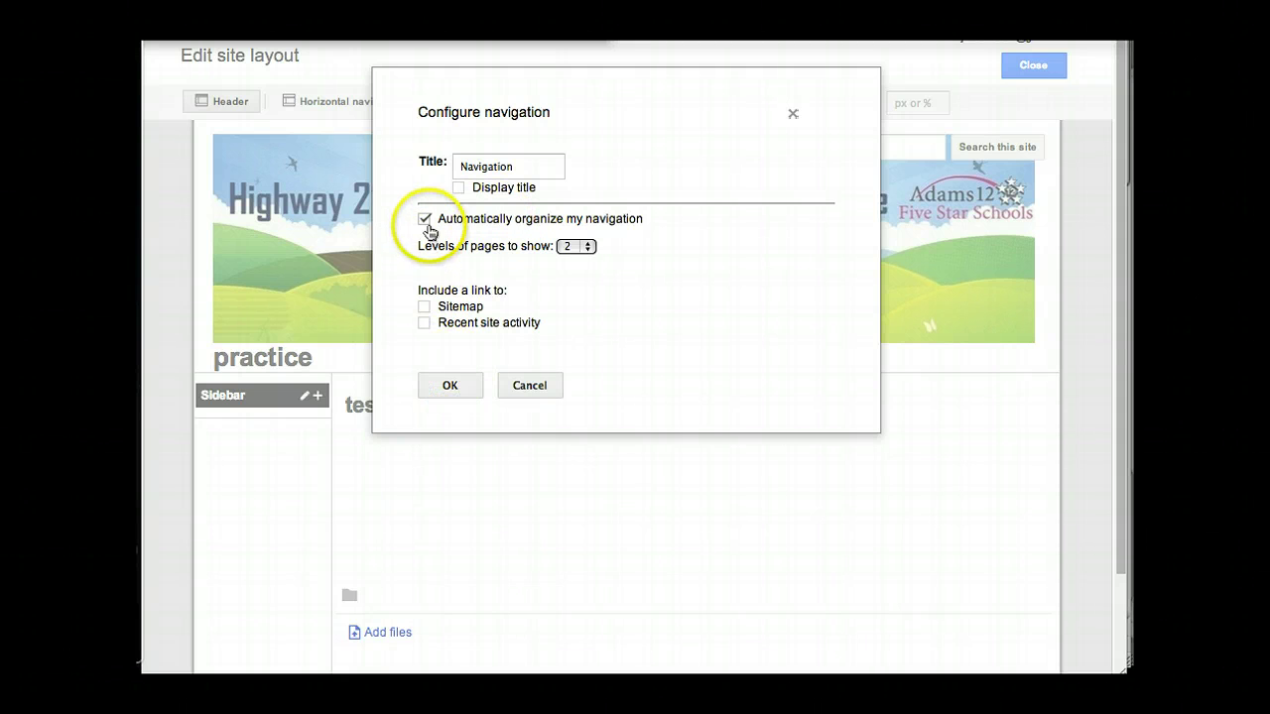
pyautogui.click(453, 386)
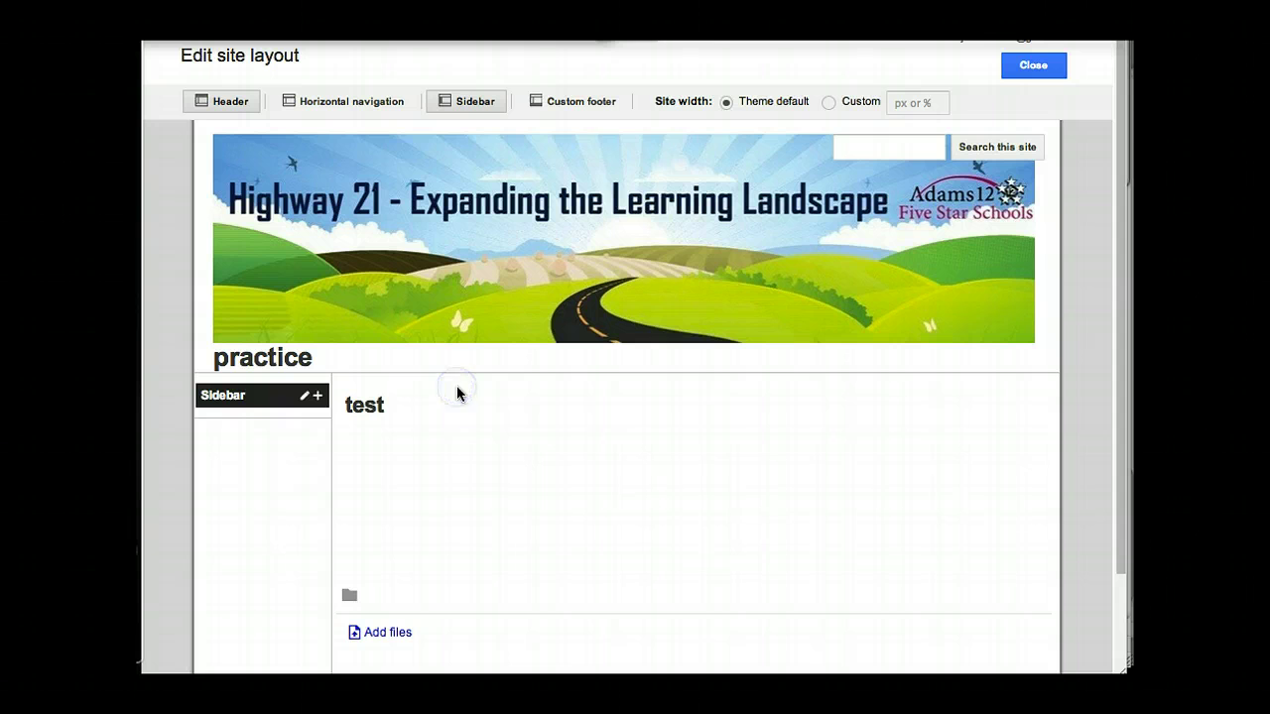
# Step: Turn off automatic organization in the sidebar navigation settings and add the food page to the pages to show
pyautogui.moveTo(272, 424)
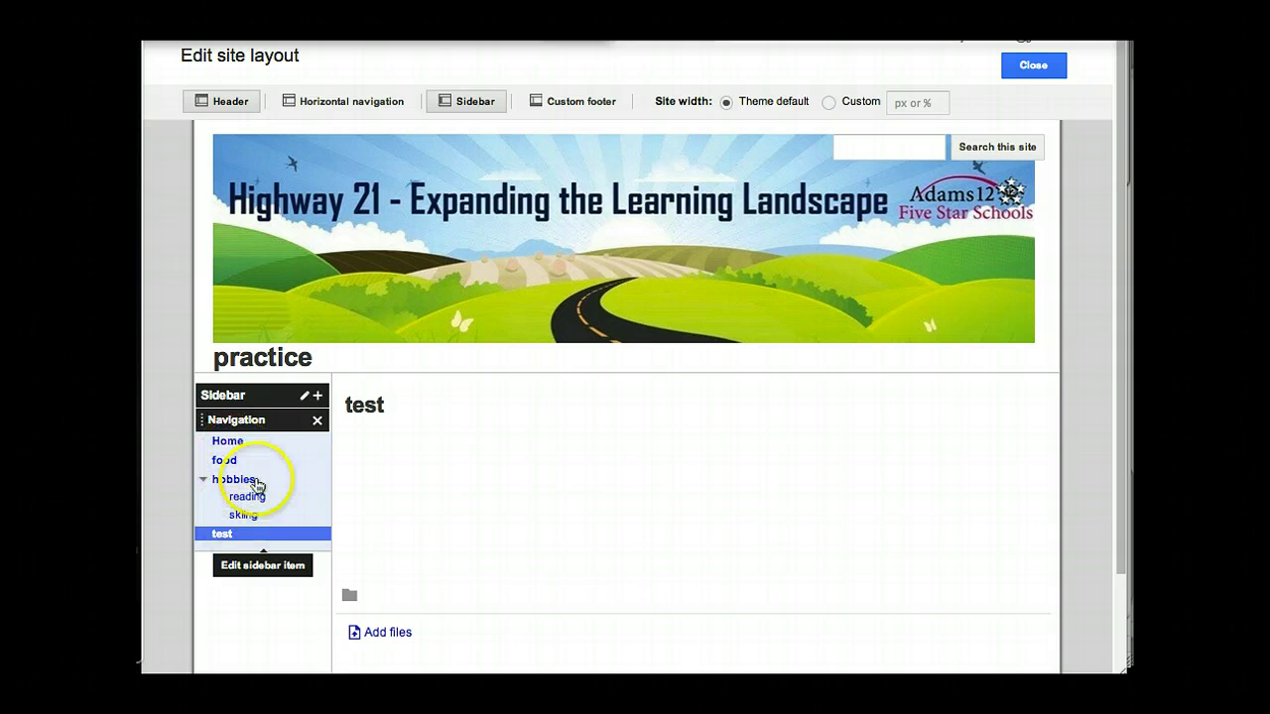
pyautogui.click(294, 474)
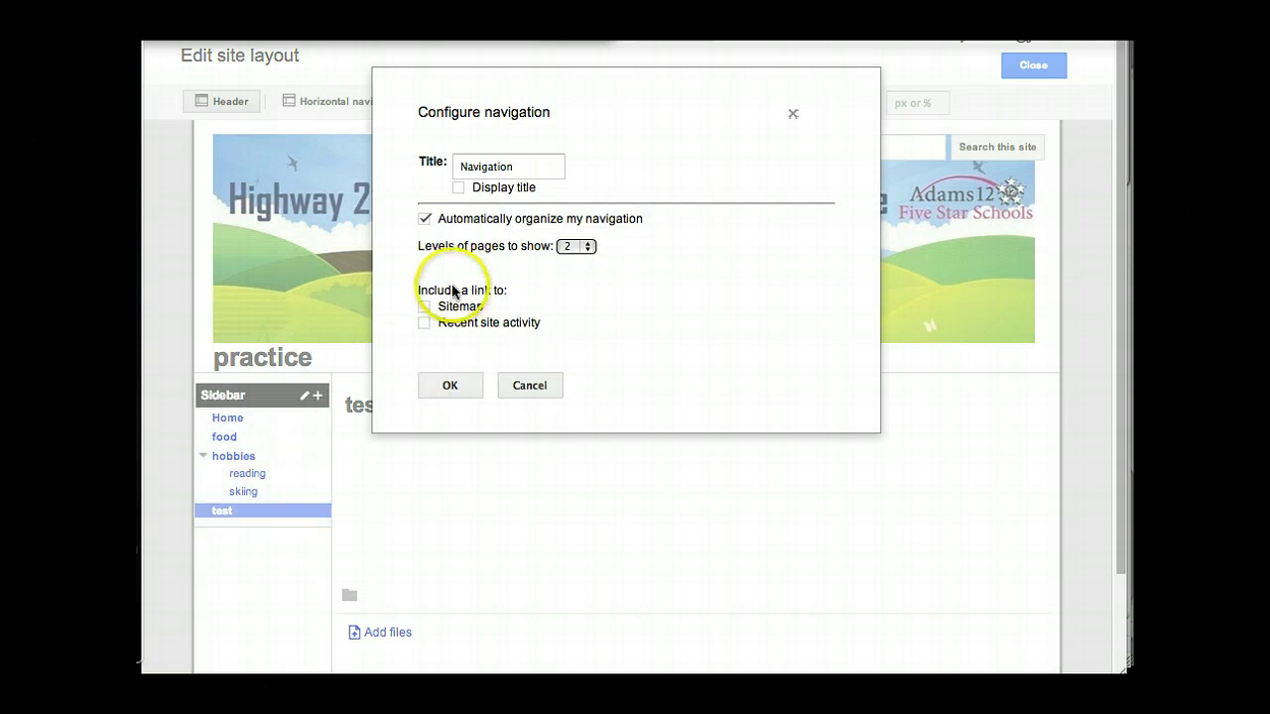
pyautogui.click(424, 219)
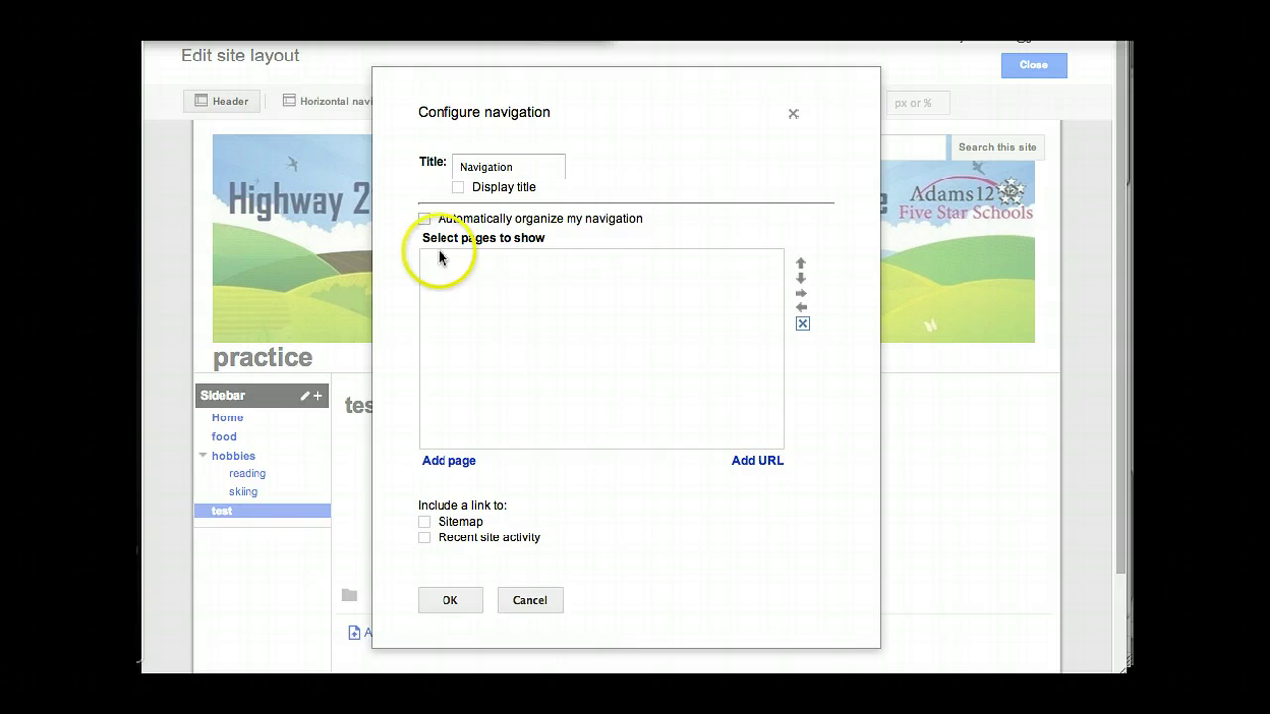
pyautogui.click(447, 463)
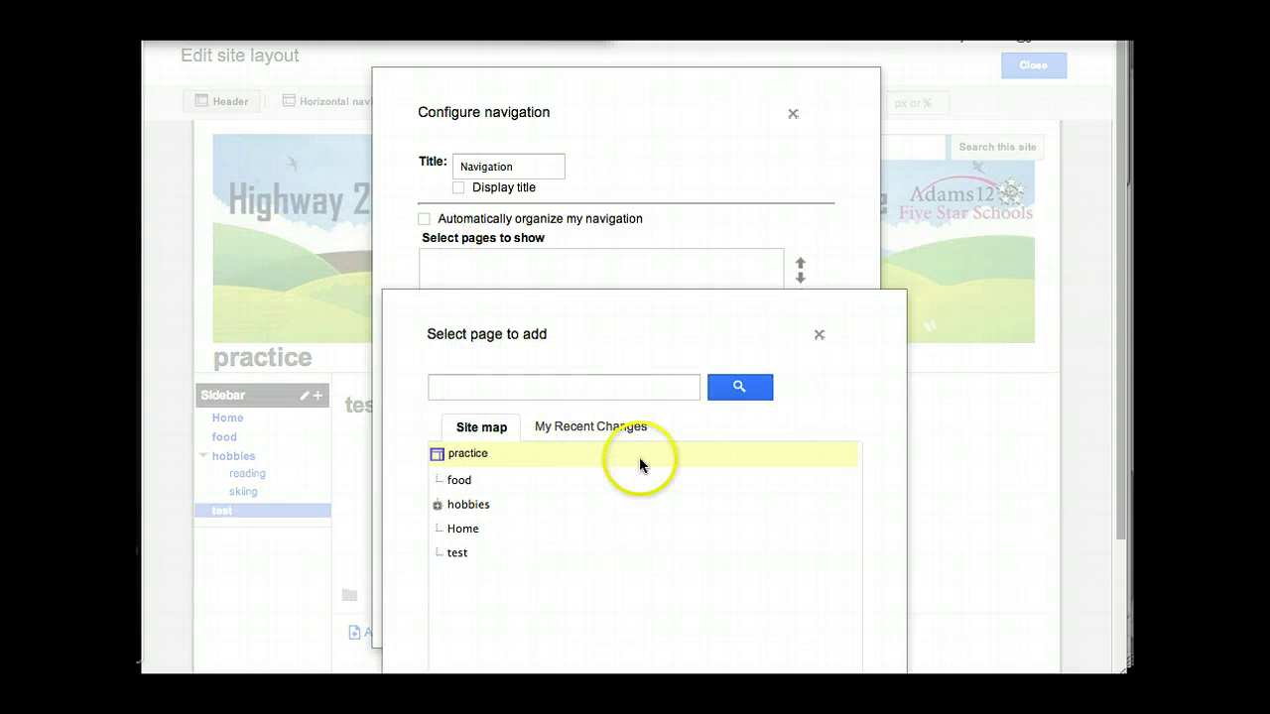
pyautogui.click(461, 479)
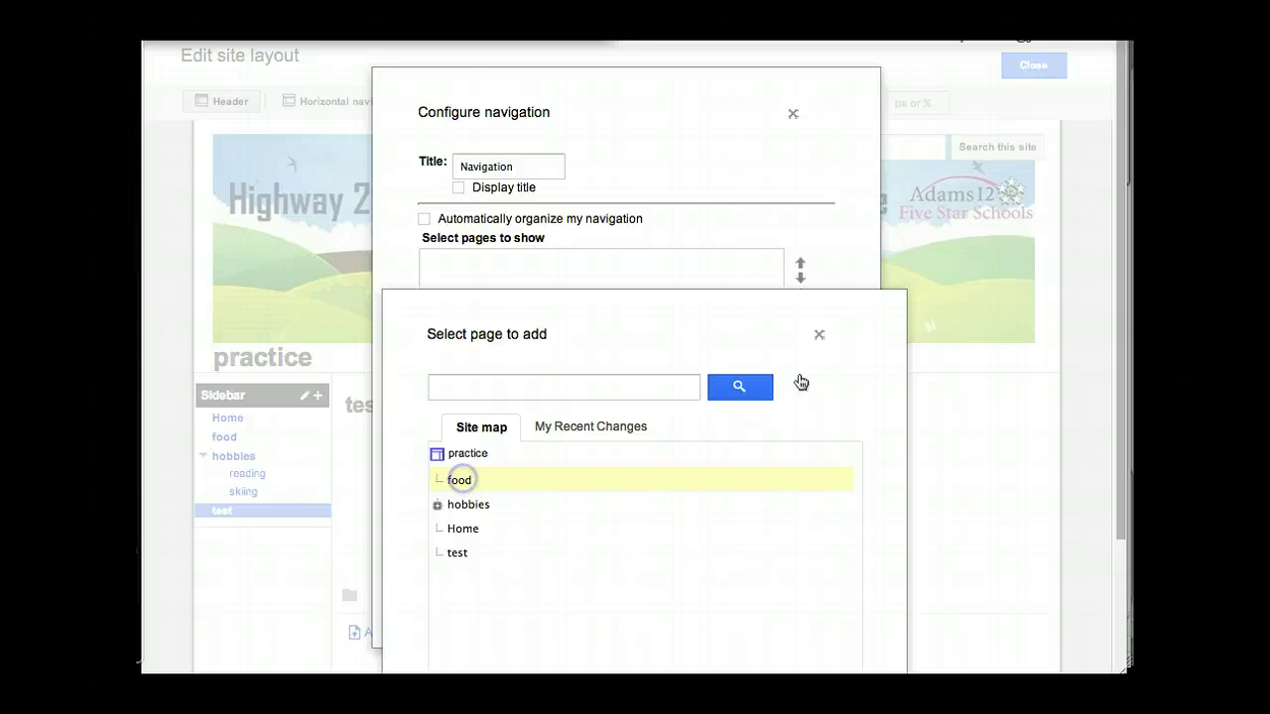
pyautogui.moveTo(1119, 303); pyautogui.dragTo(1105, 510)
pyautogui.click(461, 631)
# Step: Add the hobbies page to the list of pages shown in the navigation
pyautogui.click(466, 338)
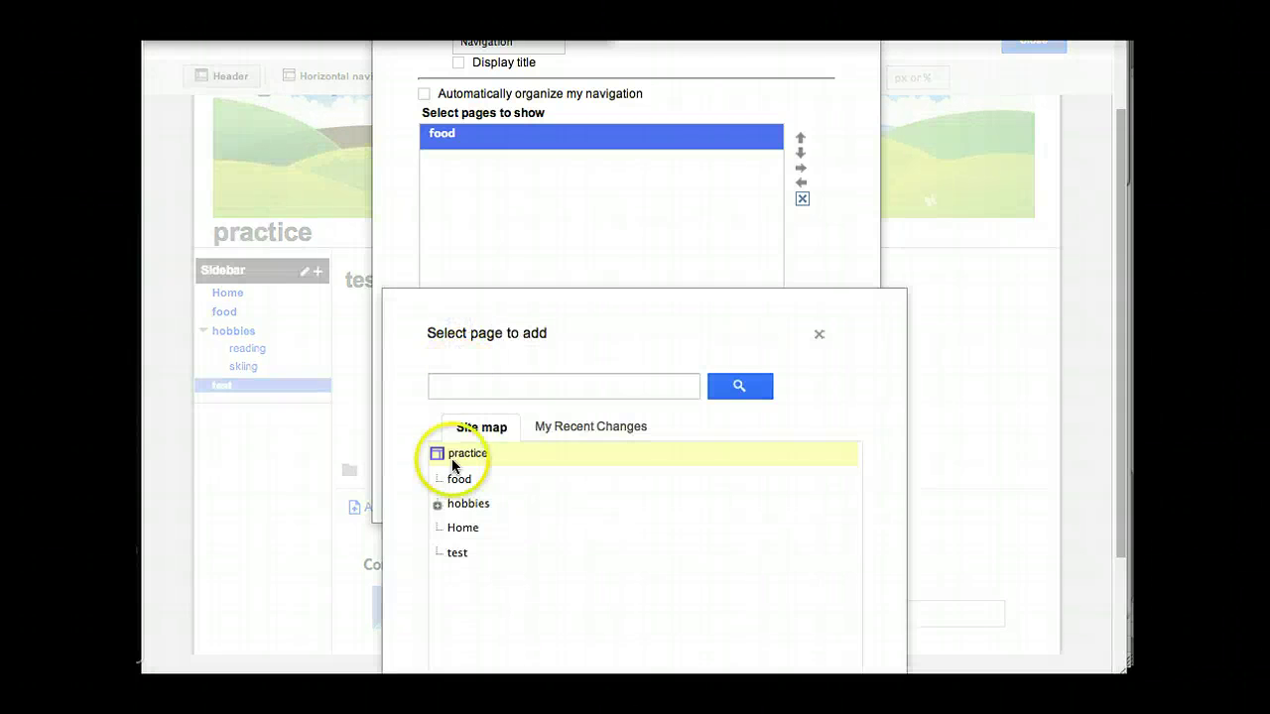
pyautogui.click(466, 504)
pyautogui.moveTo(1117, 308); pyautogui.dragTo(1101, 454)
pyautogui.click(457, 629)
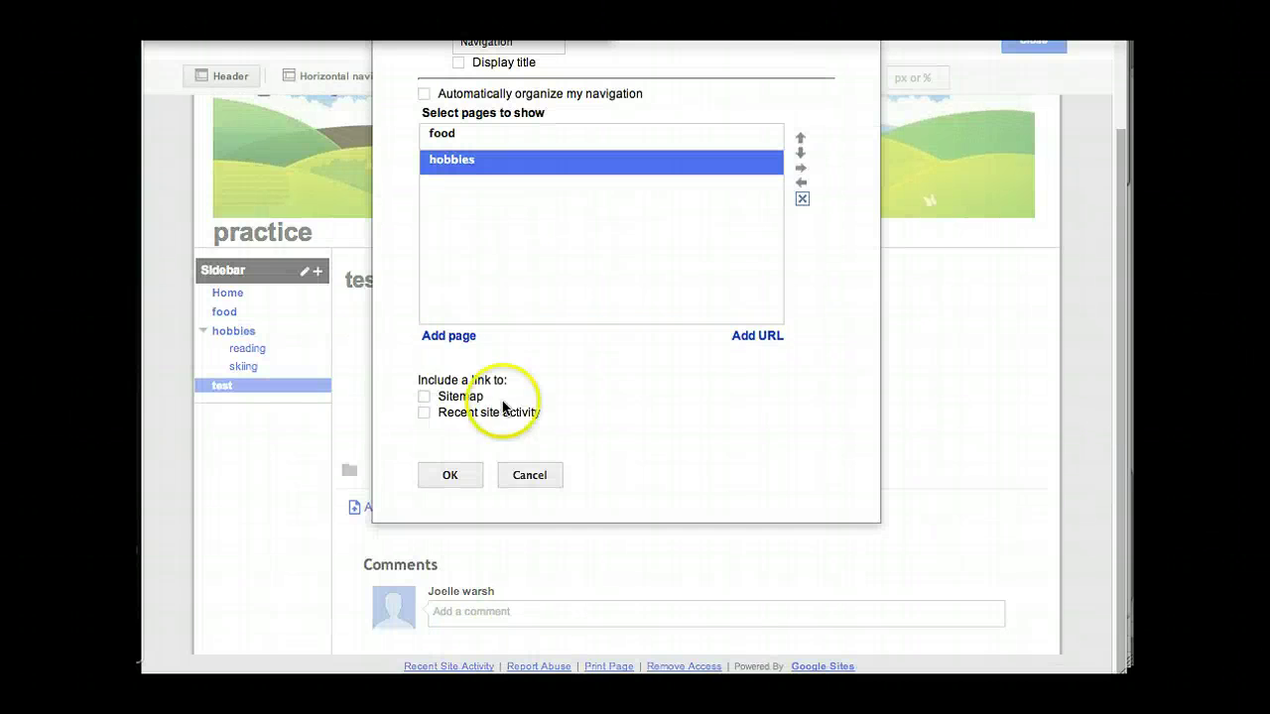
# Step: Add the reading subpage of hobbies to the list of pages shown in the navigation
pyautogui.click(448, 335)
pyautogui.click(436, 506)
pyautogui.click(465, 526)
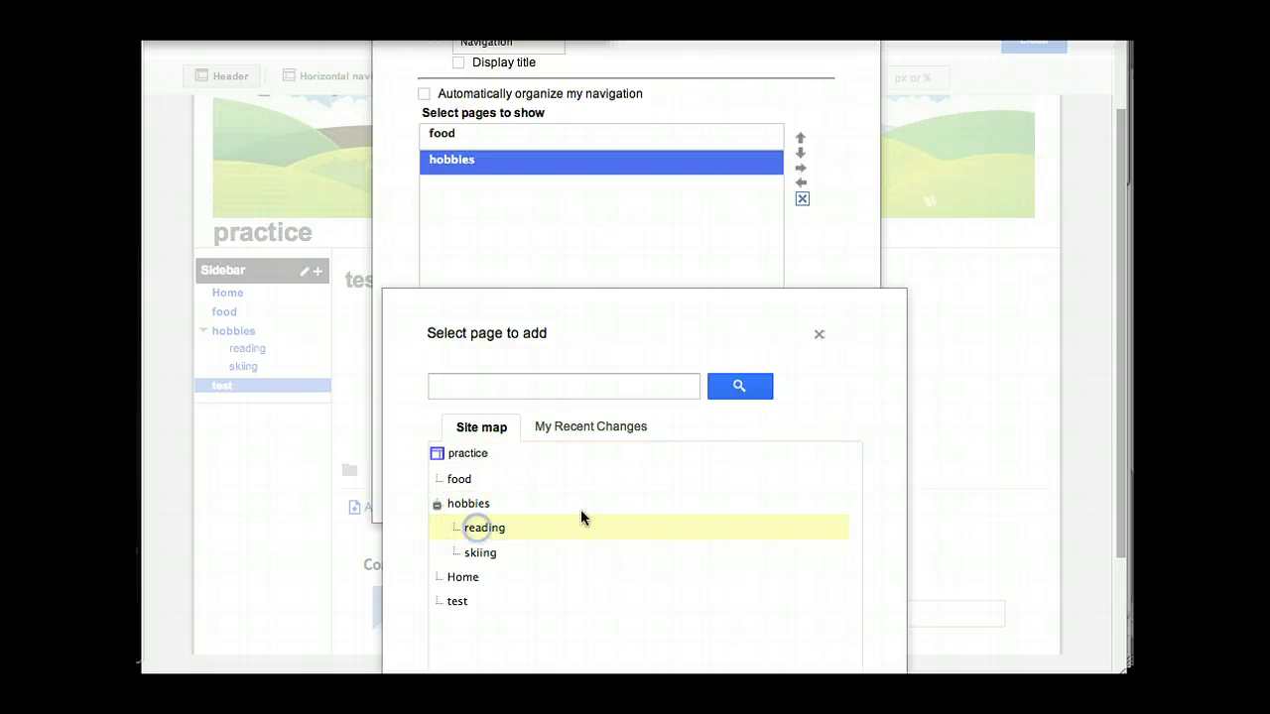
pyautogui.moveTo(1120, 347); pyautogui.dragTo(1094, 545)
pyautogui.click(460, 631)
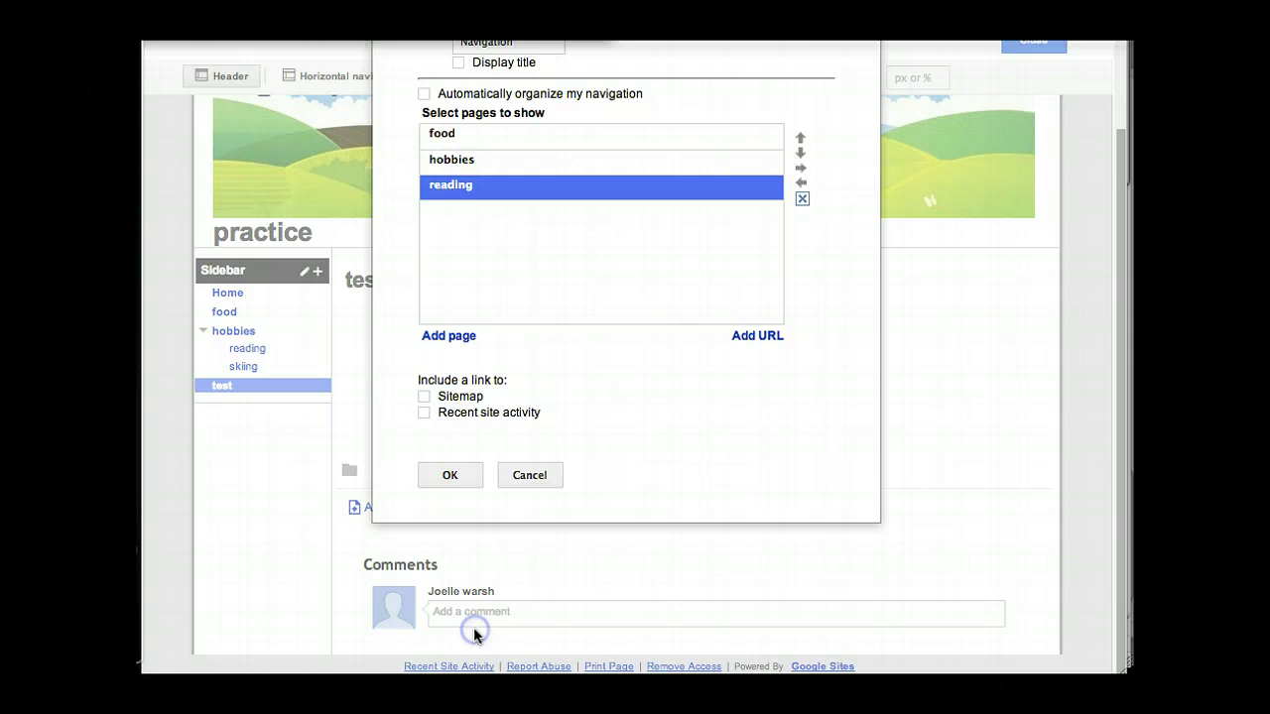
# Step: Add the skiing subpage of hobbies to the list of pages shown in the navigation
pyautogui.click(455, 338)
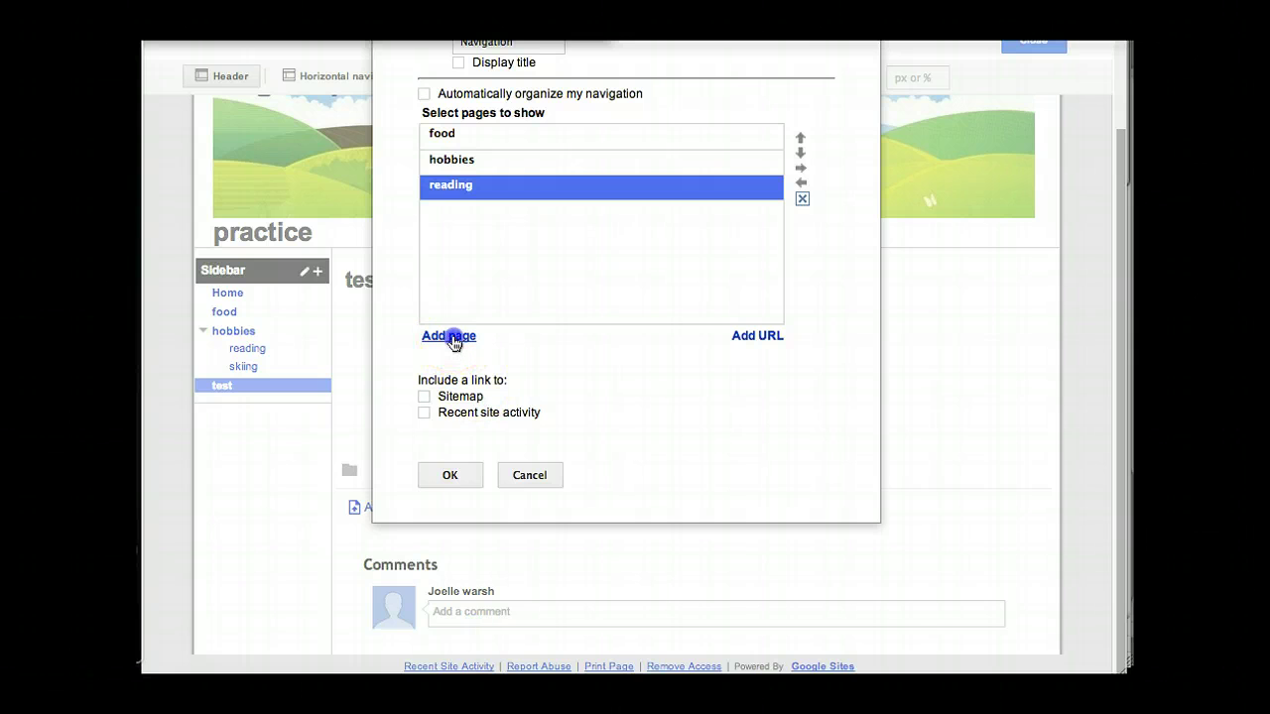
pyautogui.click(437, 504)
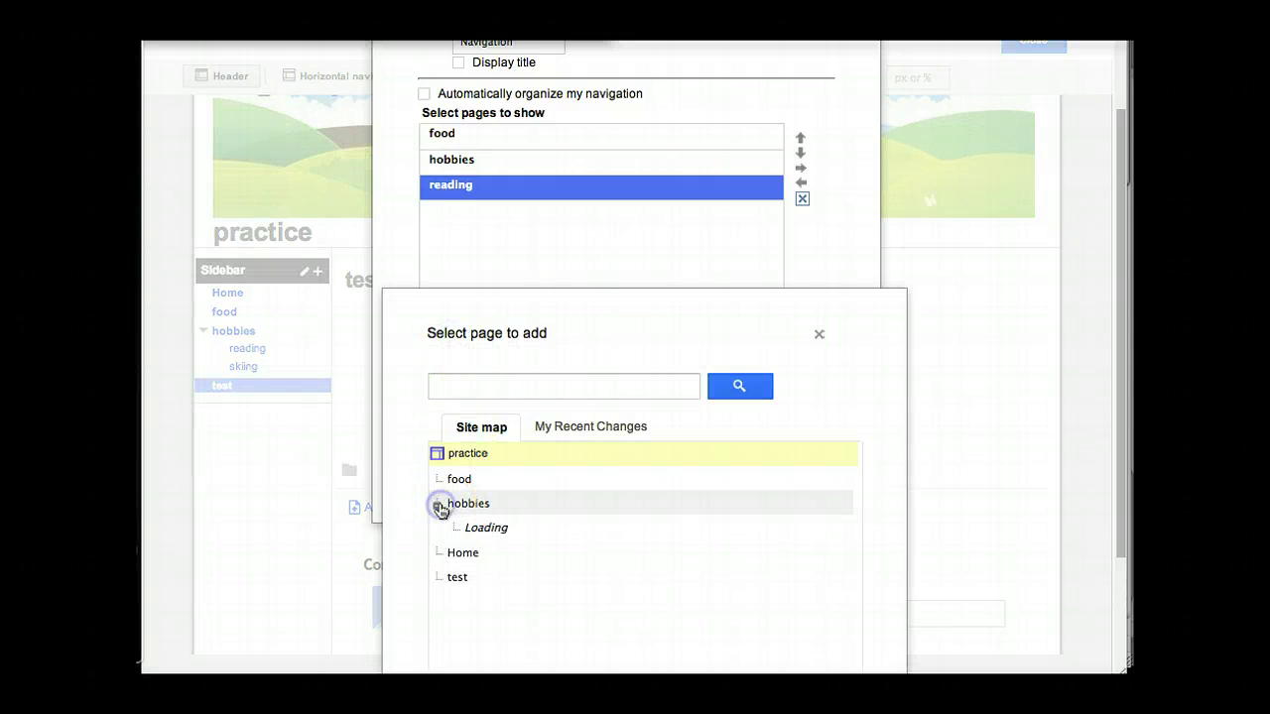
pyautogui.click(480, 553)
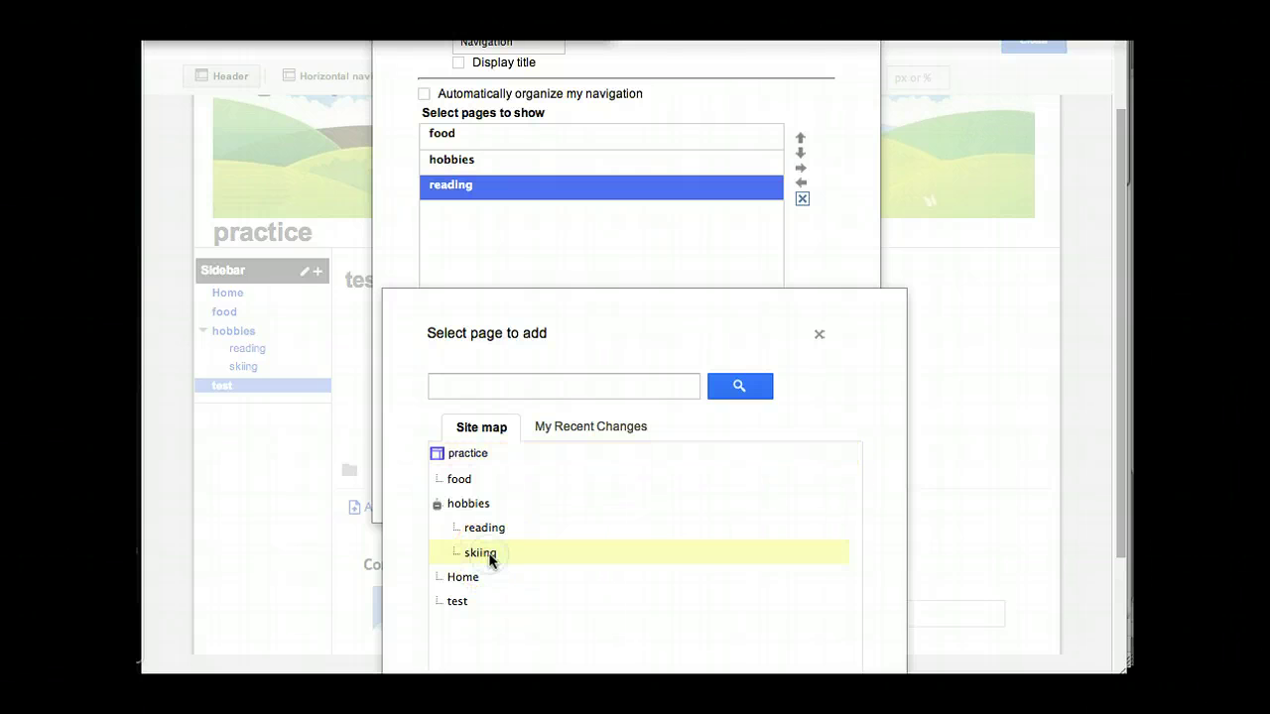
pyautogui.moveTo(1120, 491); pyautogui.dragTo(1120, 609)
pyautogui.click(455, 631)
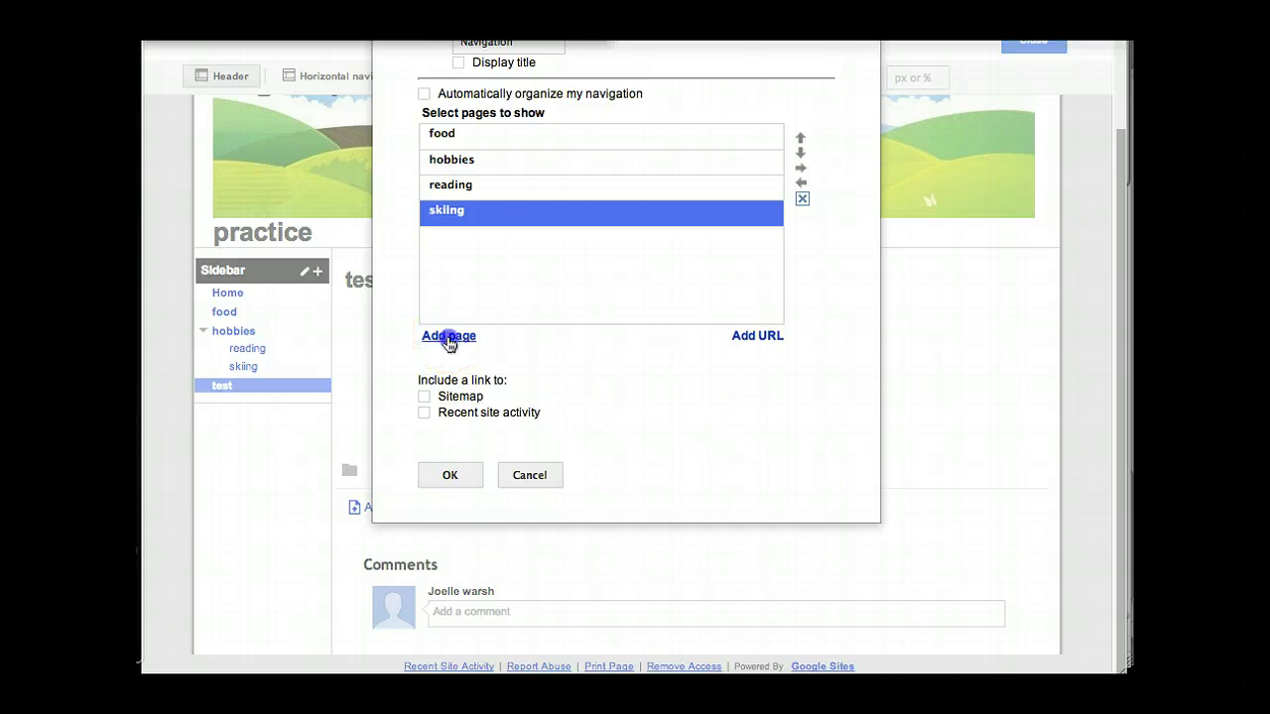
# Step: Add the Home page to the list of pages shown in the navigation
pyautogui.click(449, 338)
pyautogui.click(460, 527)
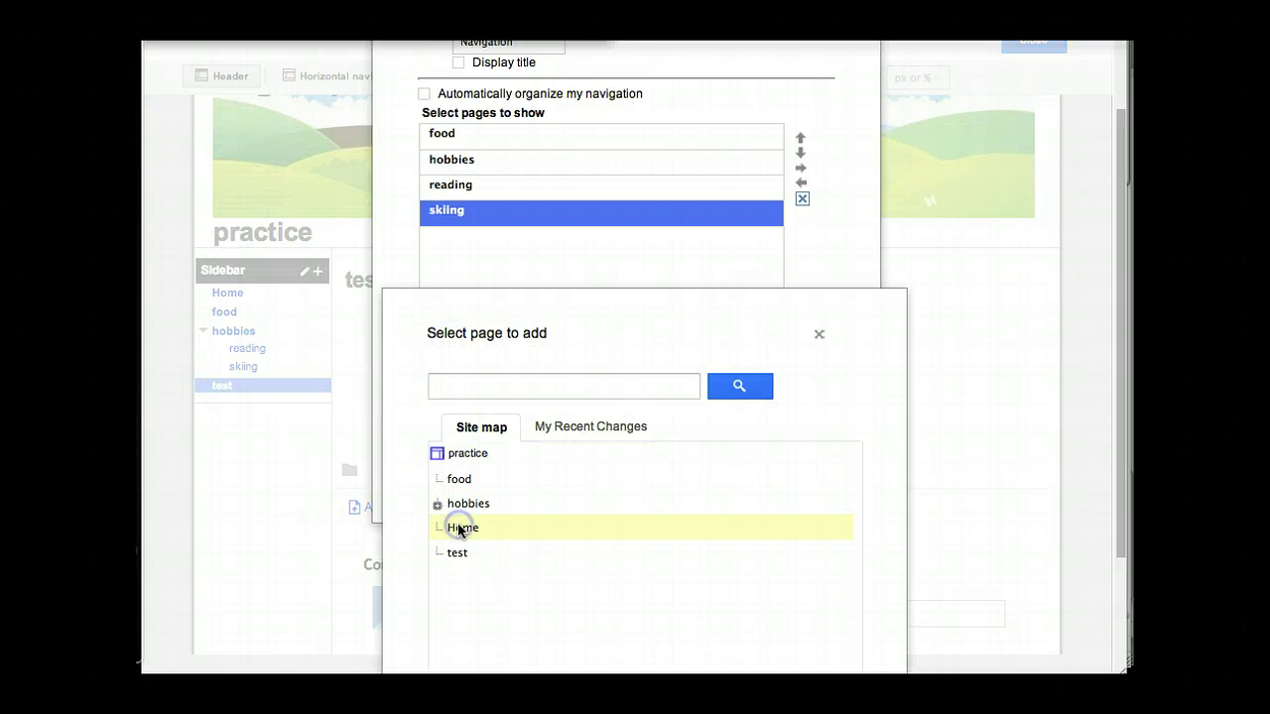
pyautogui.moveTo(1128, 426); pyautogui.dragTo(1106, 589)
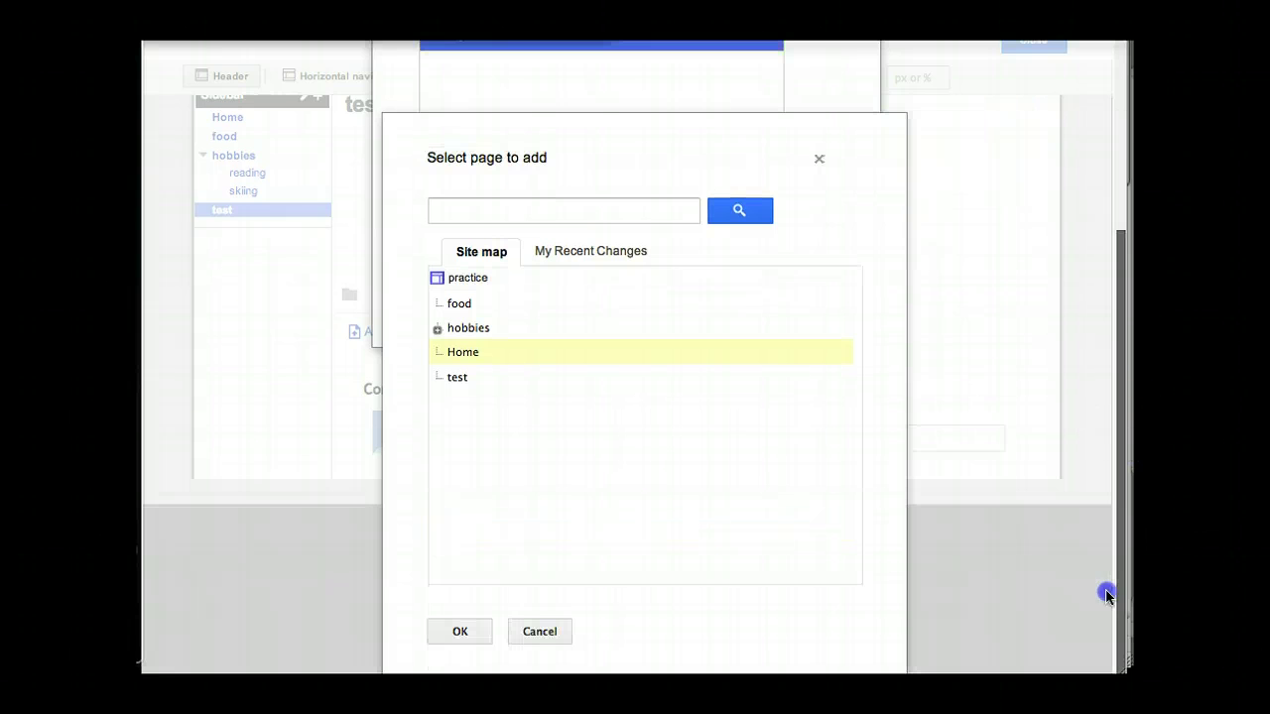
pyautogui.click(436, 632)
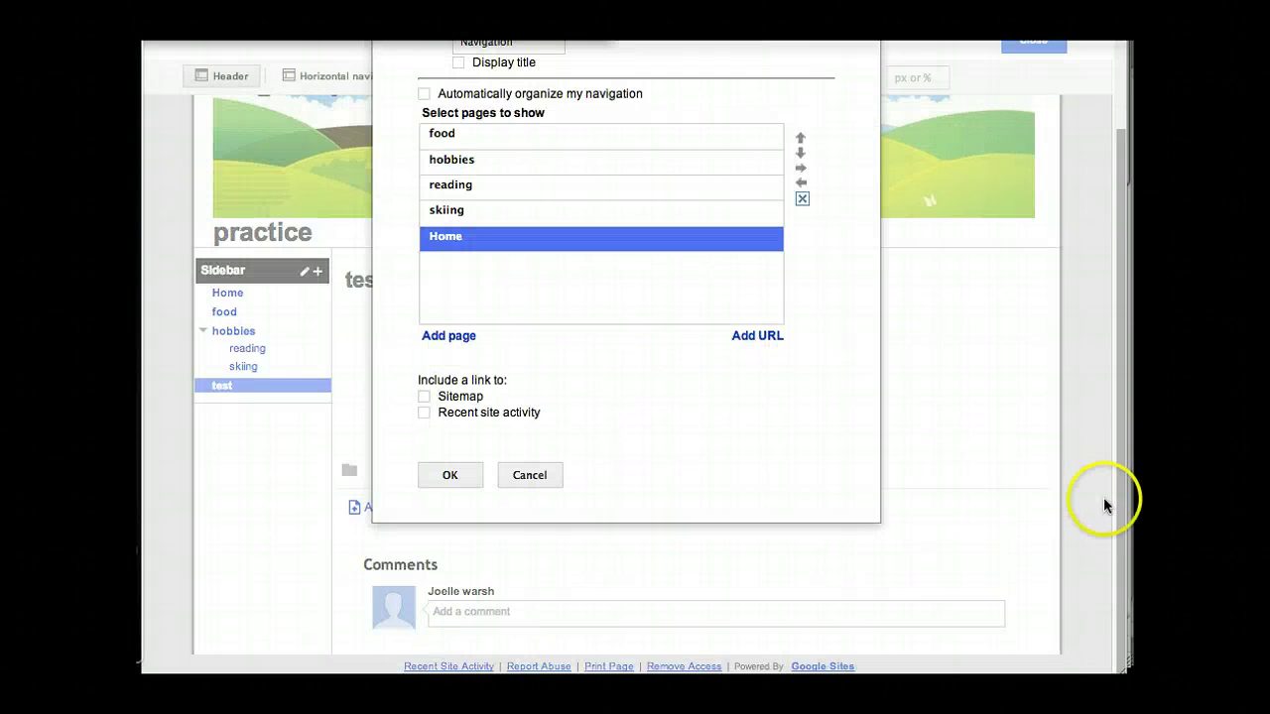
# Step: Move Home to the first place in the list of navigation pages, ahead of food
pyautogui.moveTo(1116, 504); pyautogui.dragTo(1099, 359)
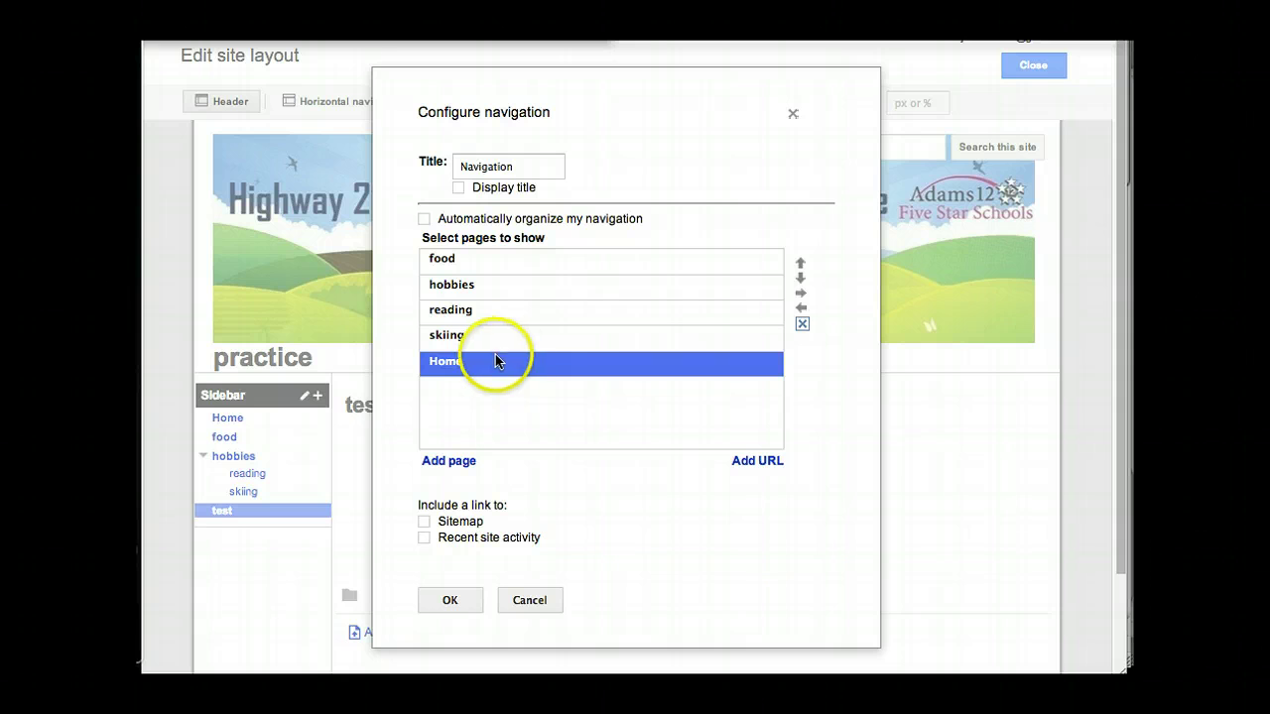
pyautogui.click(802, 262)
pyautogui.click(801, 262)
pyautogui.click(802, 262)
pyautogui.click(802, 262)
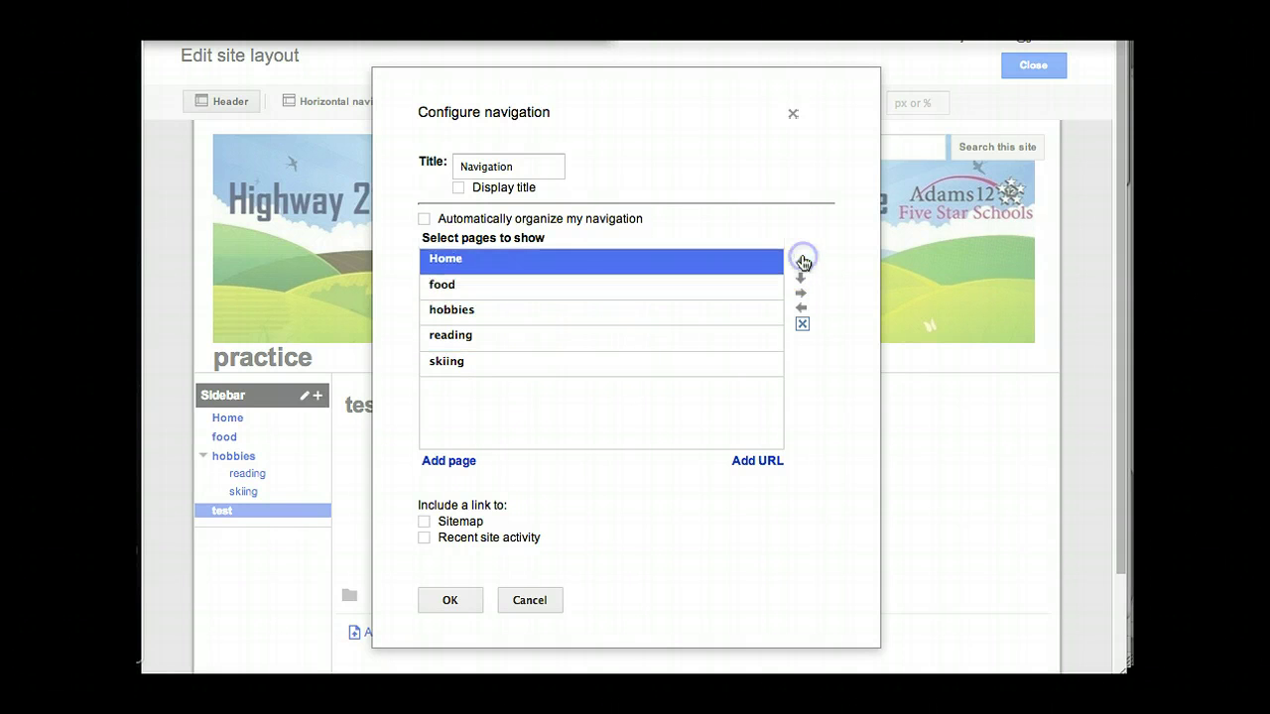
# Step: Reorder the pages below Home in the navigation list as hobbies, skiing, reading, food
pyautogui.click(463, 286)
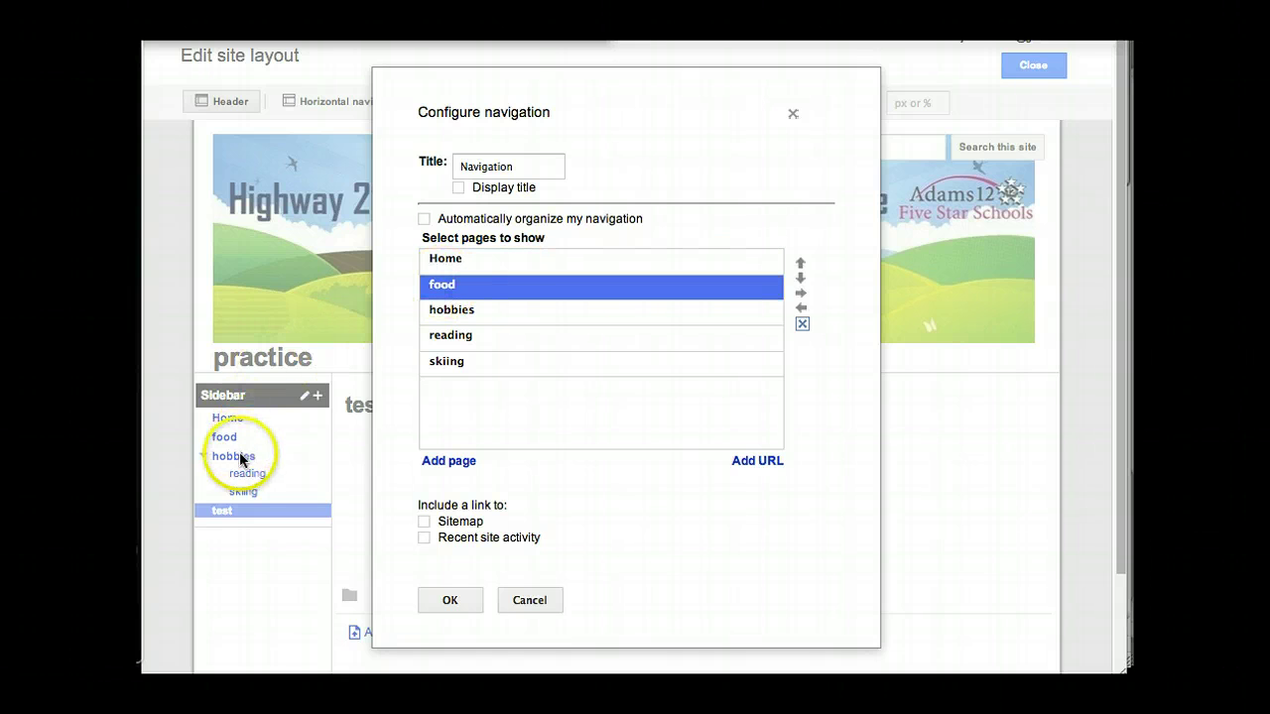
pyautogui.click(803, 278)
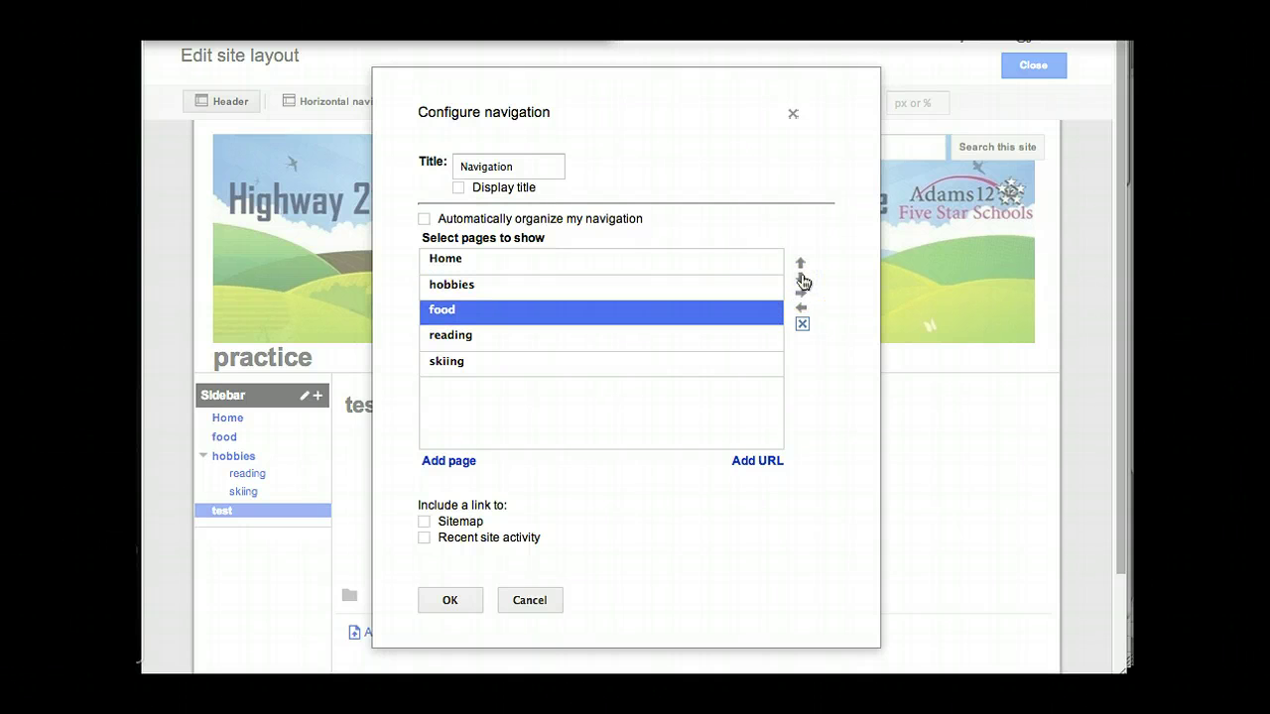
pyautogui.click(466, 338)
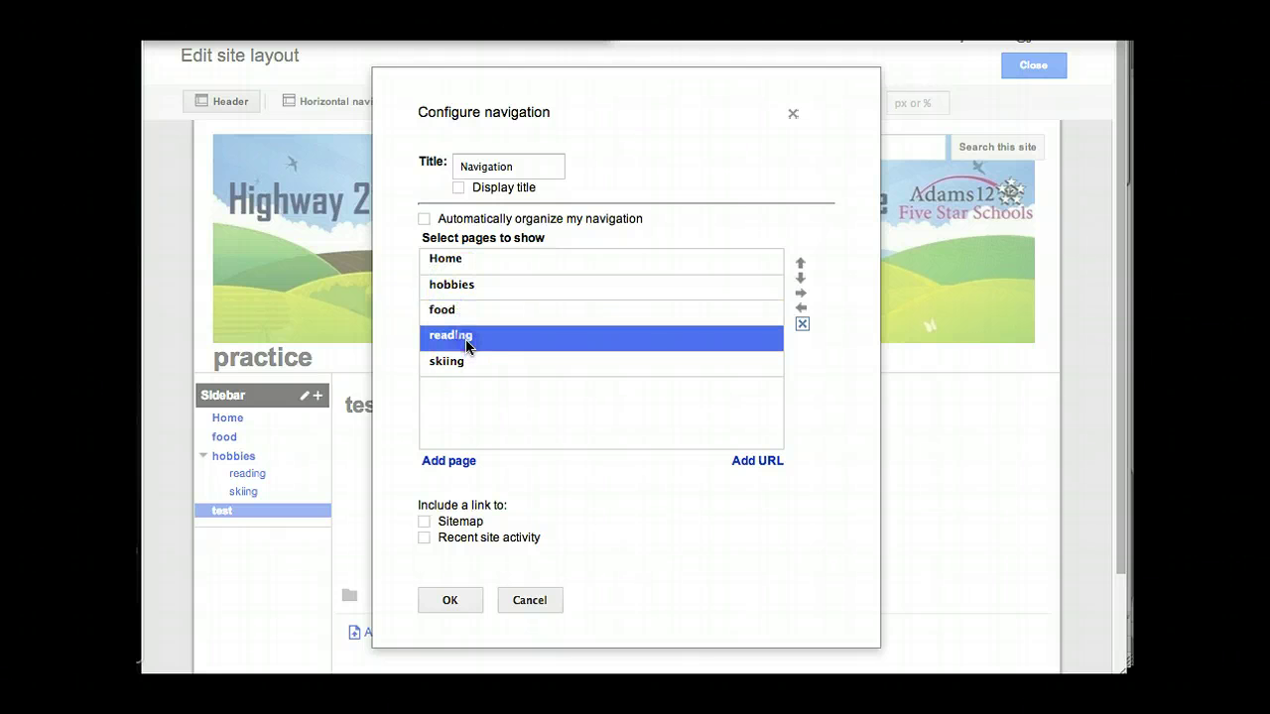
pyautogui.click(801, 262)
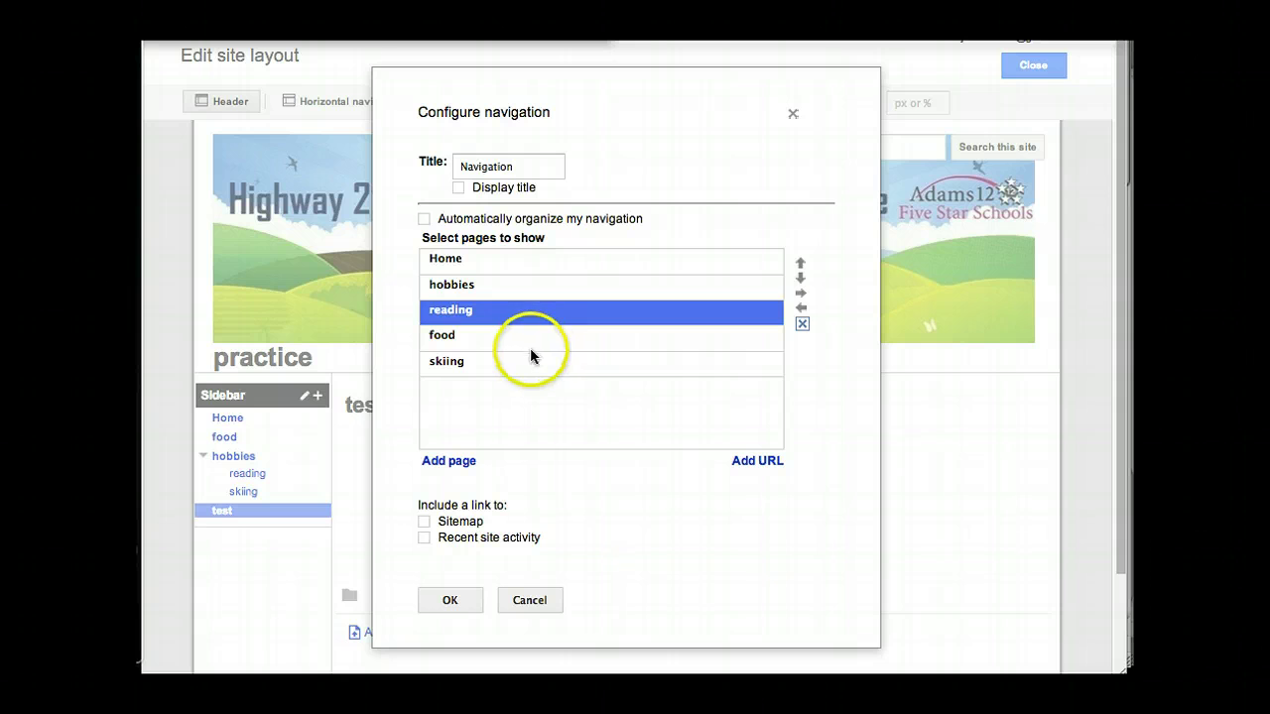
pyautogui.click(528, 361)
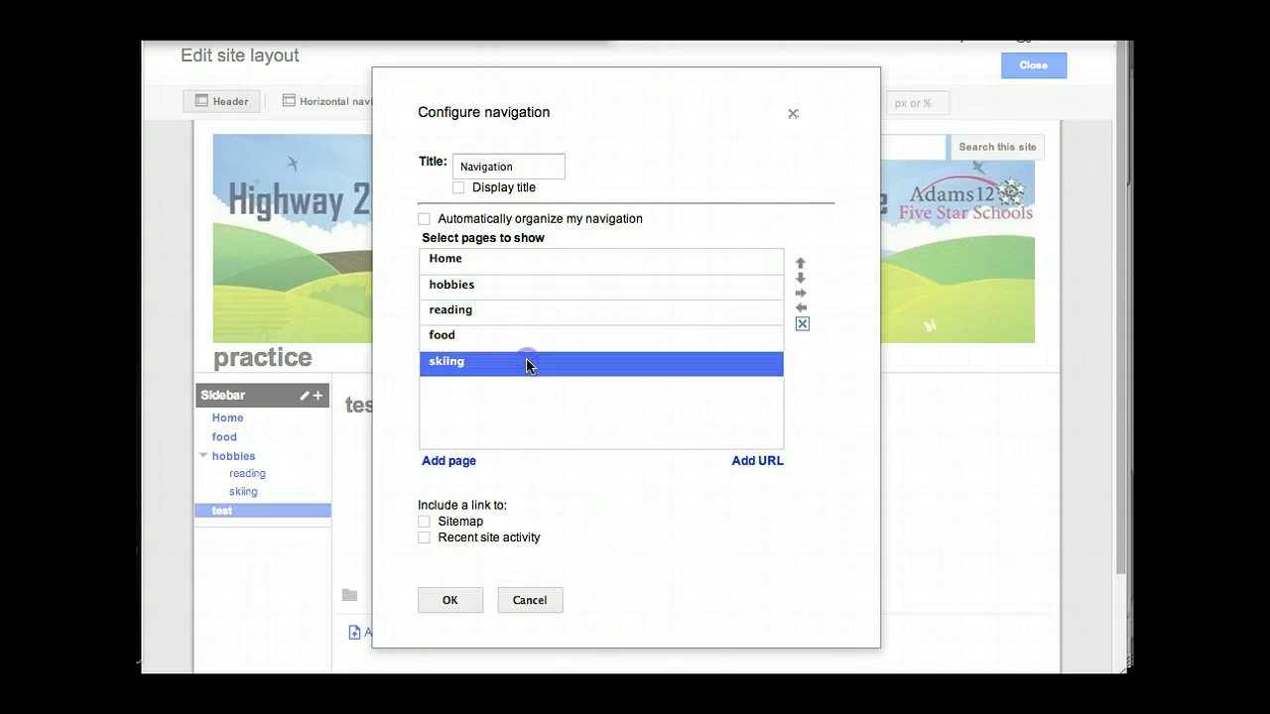
pyautogui.click(800, 266)
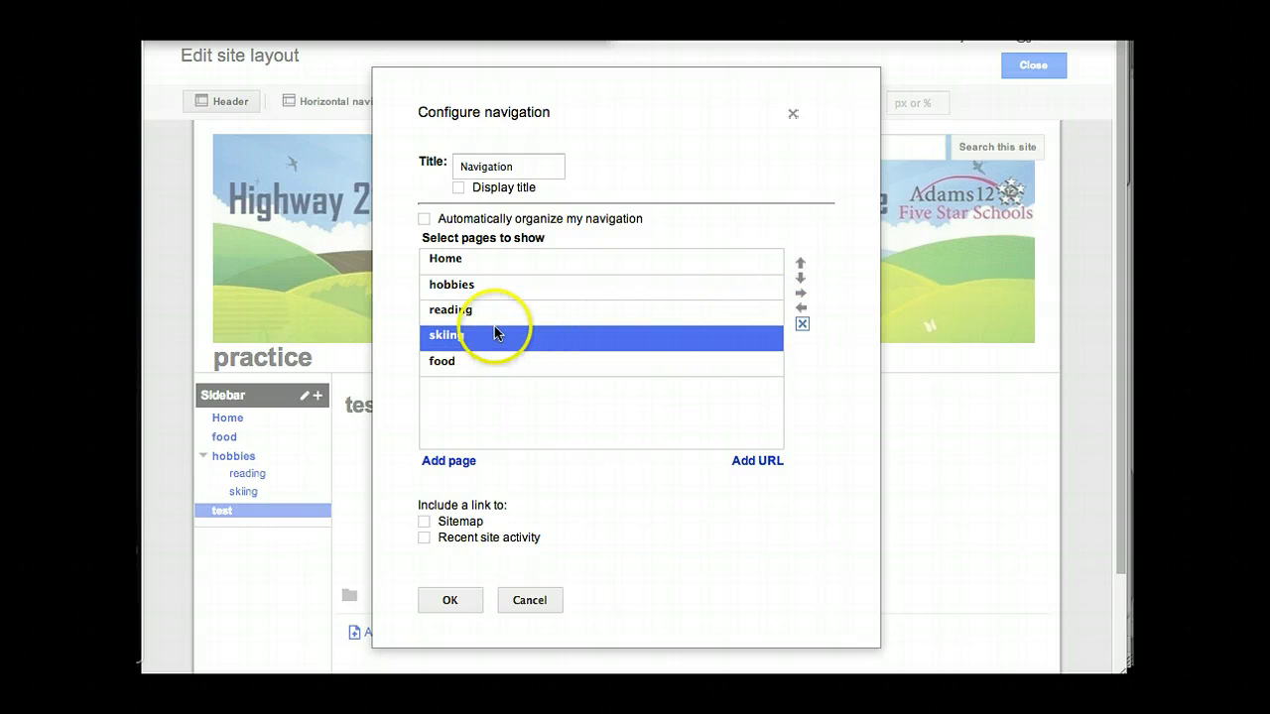
pyautogui.click(800, 264)
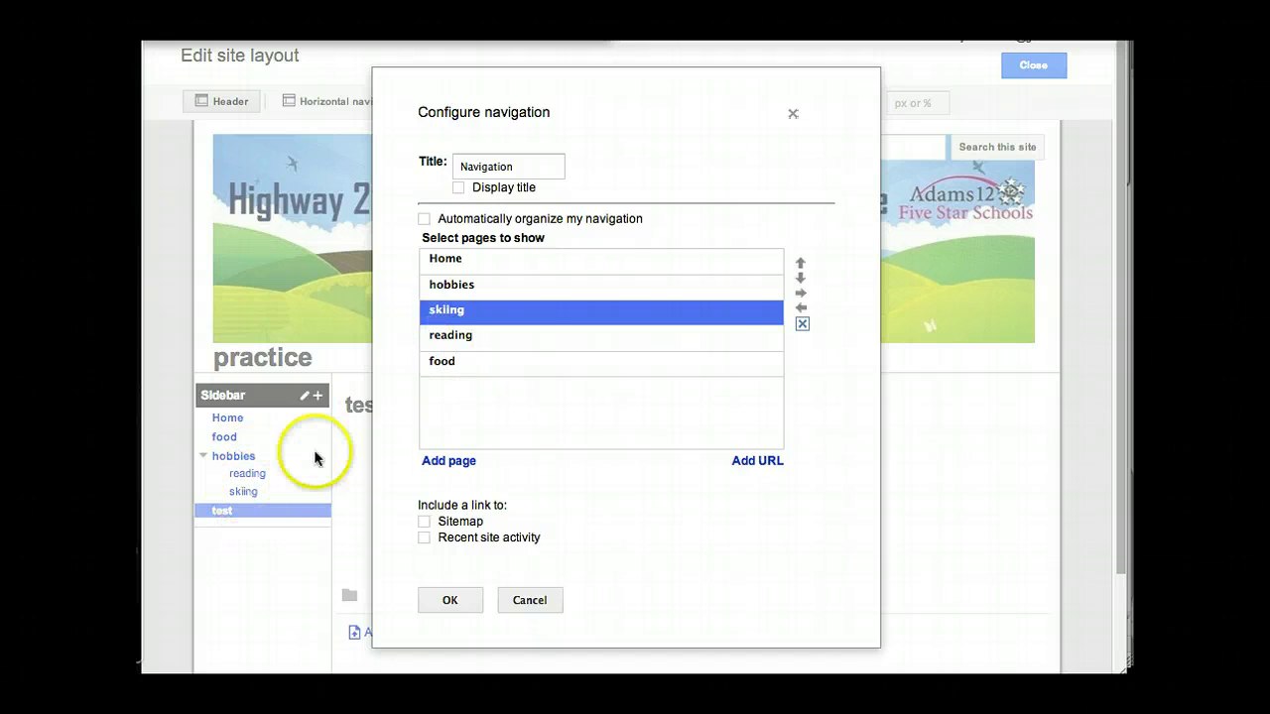
# Step: Indent skiing and reading as subpages under hobbies in the navigation list and apply the navigation settings
pyautogui.click(801, 296)
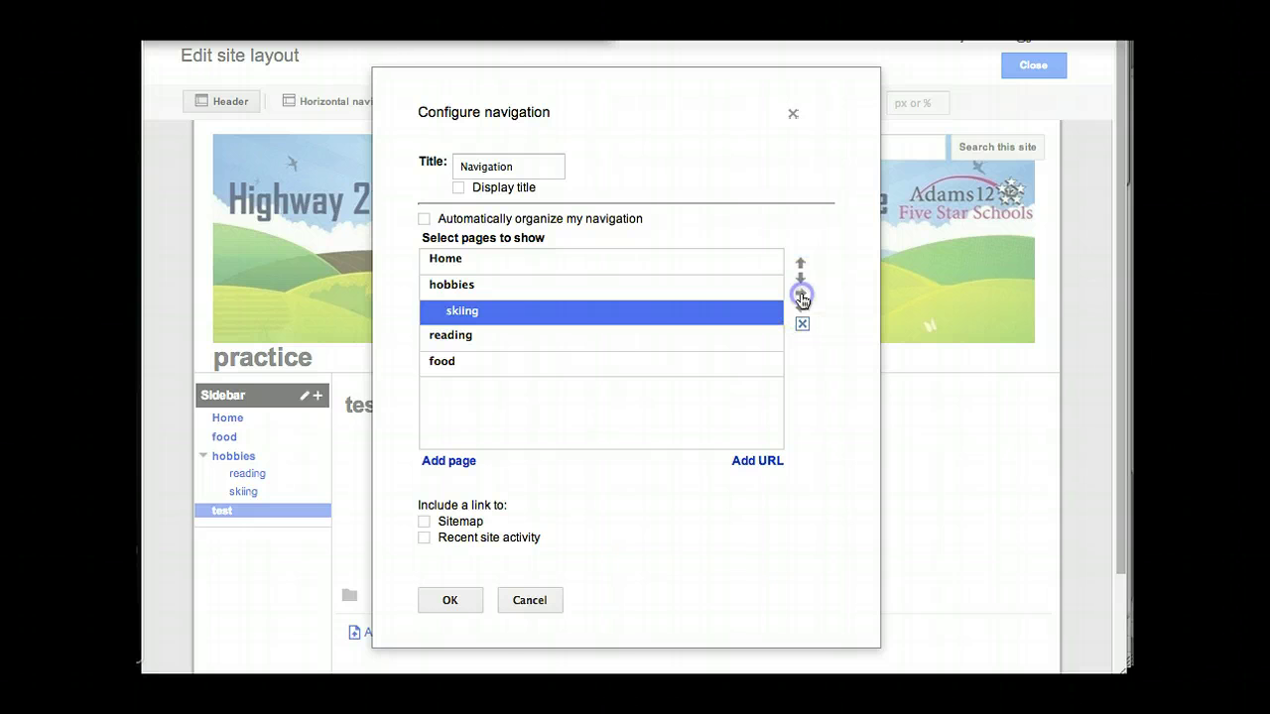
pyautogui.click(602, 337)
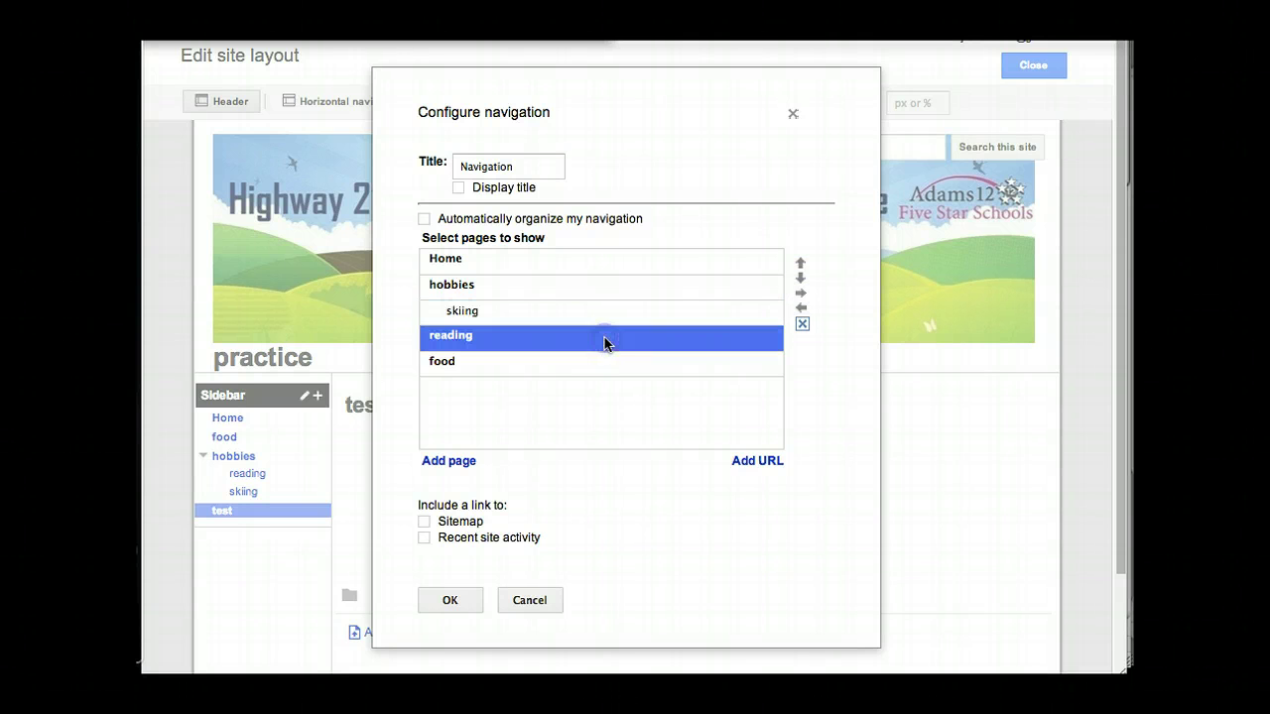
pyautogui.click(803, 295)
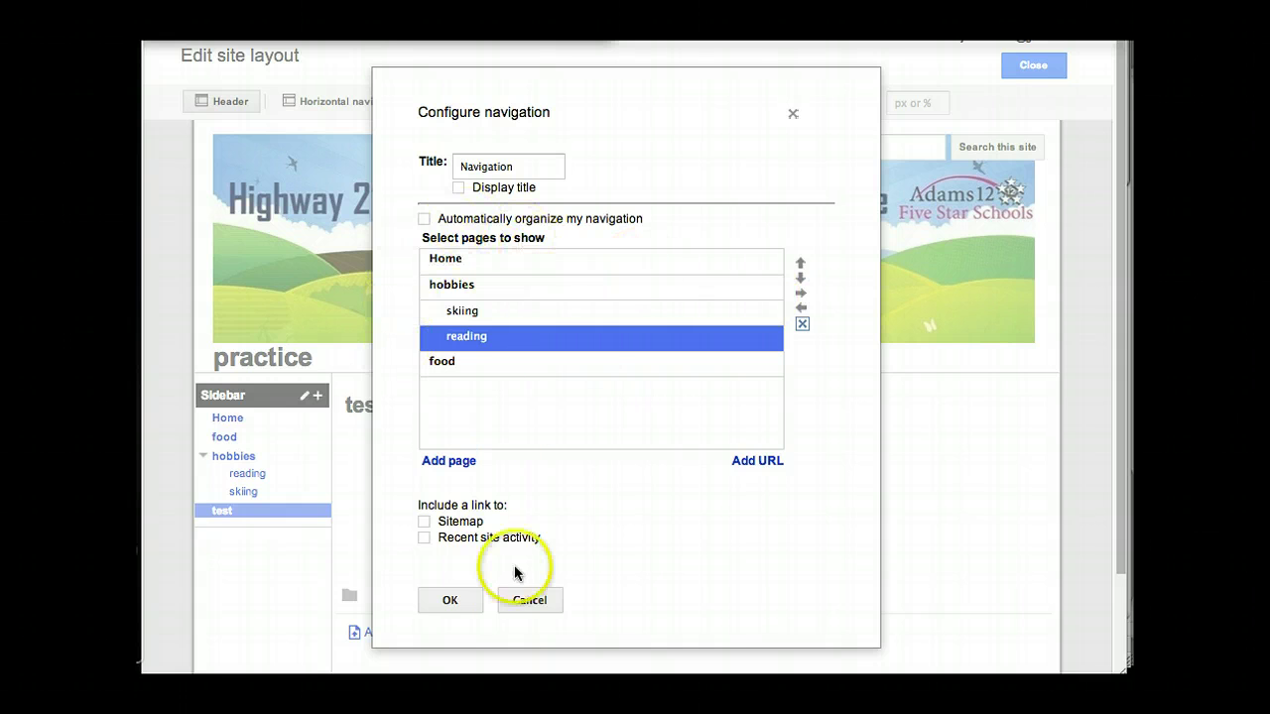
pyautogui.click(451, 600)
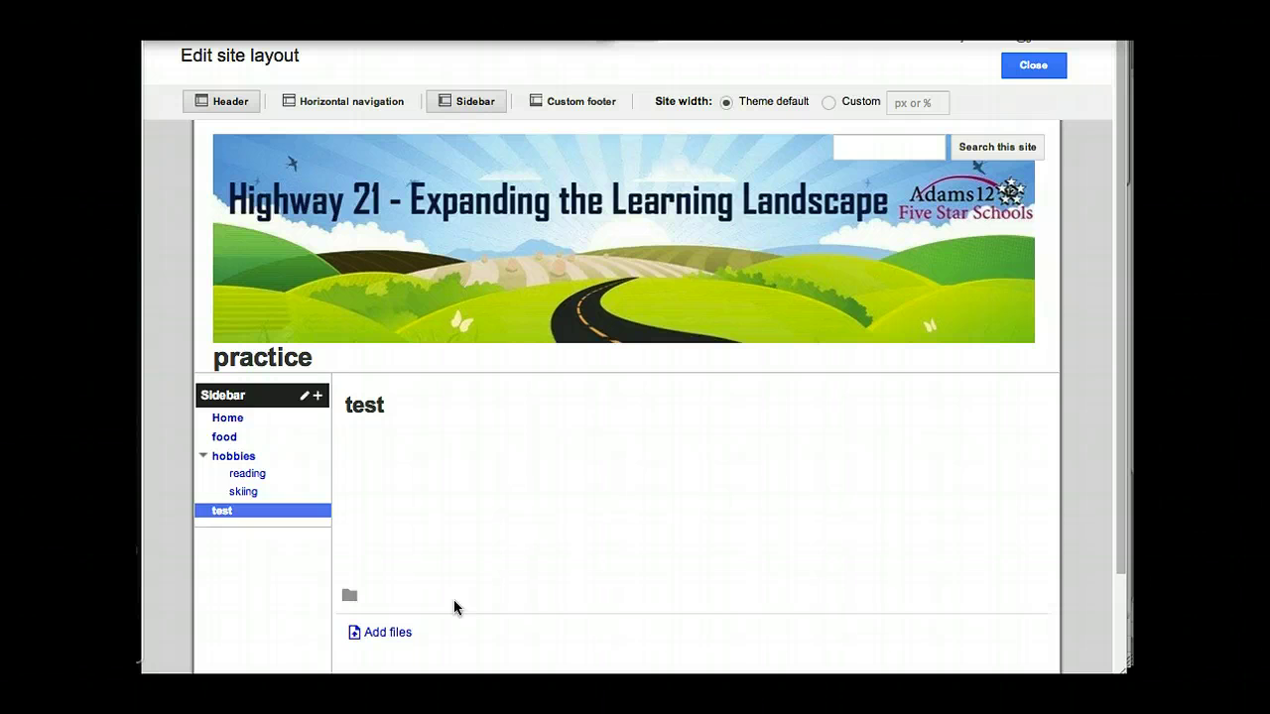
pyautogui.moveTo(187, 467)
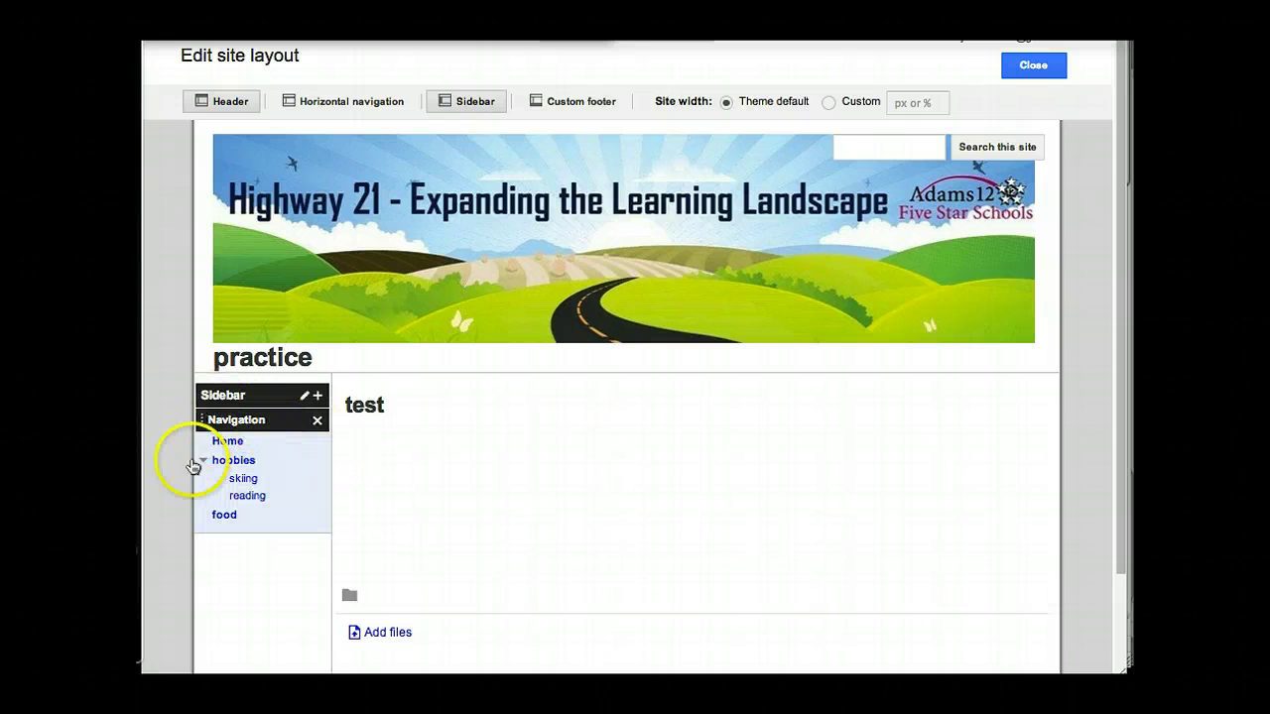
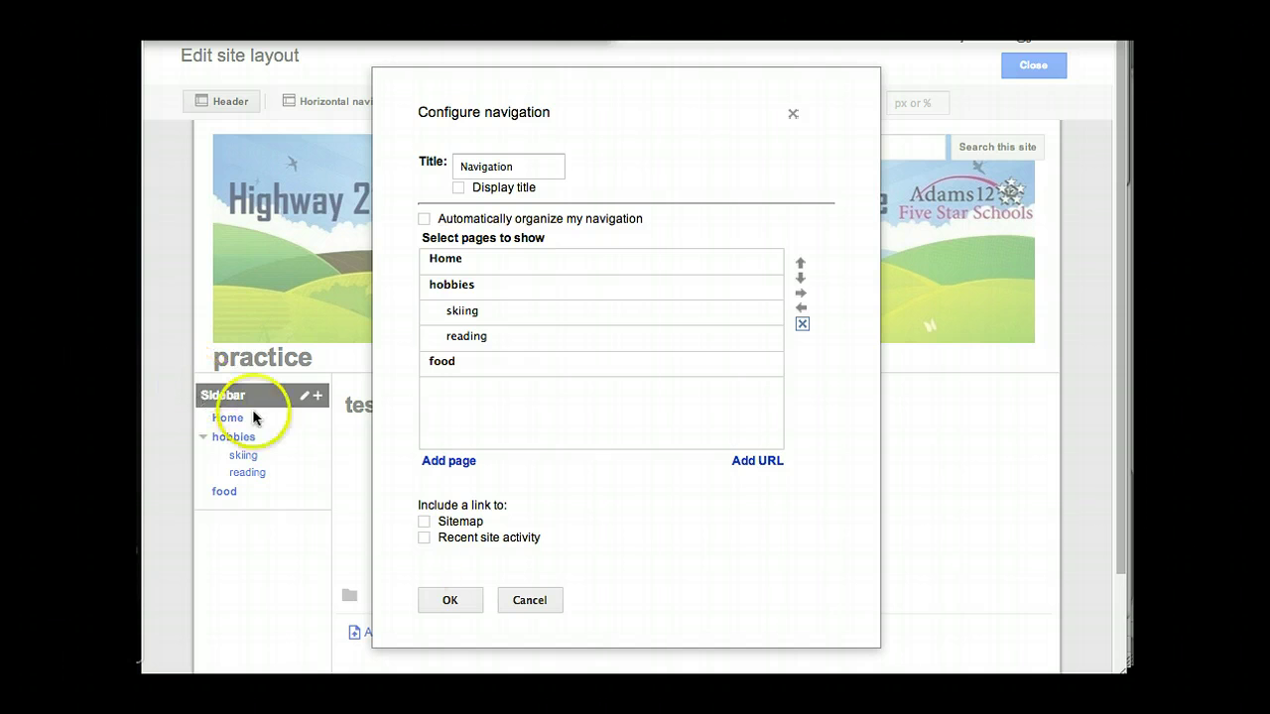
# Step: Confirm the sidebar navigation settings and add a horizontal navigation bar to the site layout, opening its configuration
pyautogui.click(461, 599)
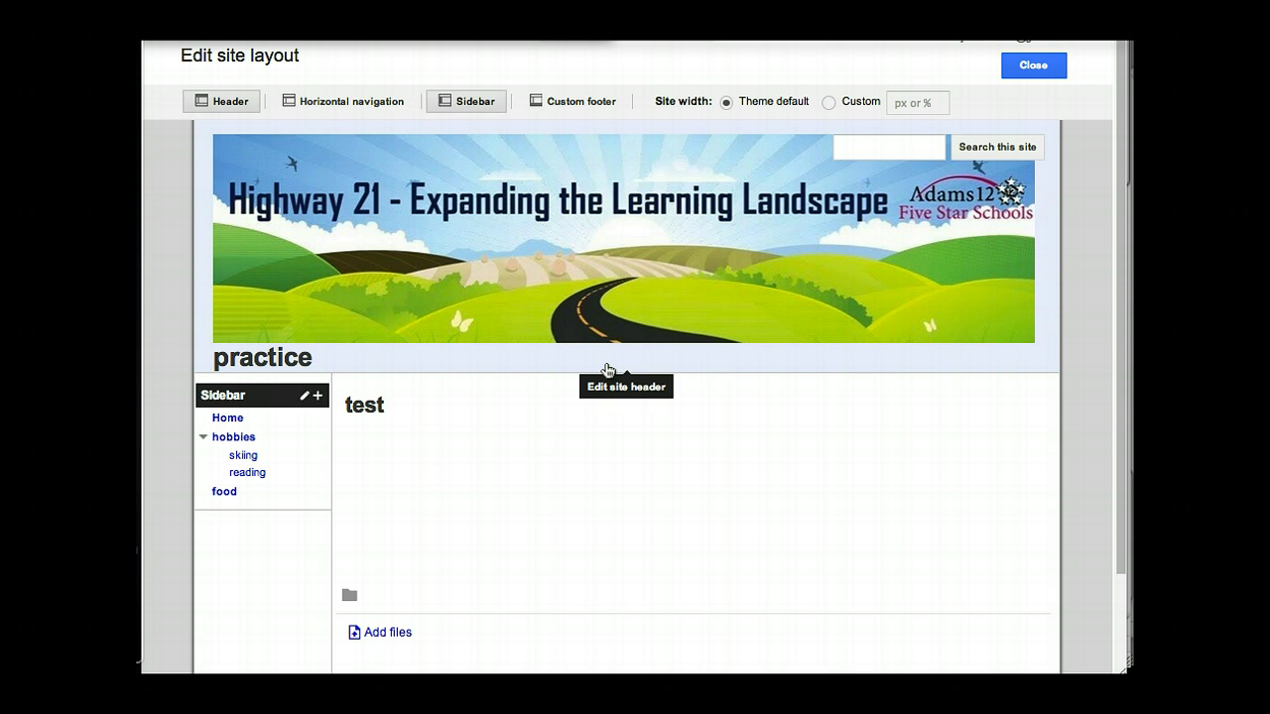
pyautogui.click(347, 107)
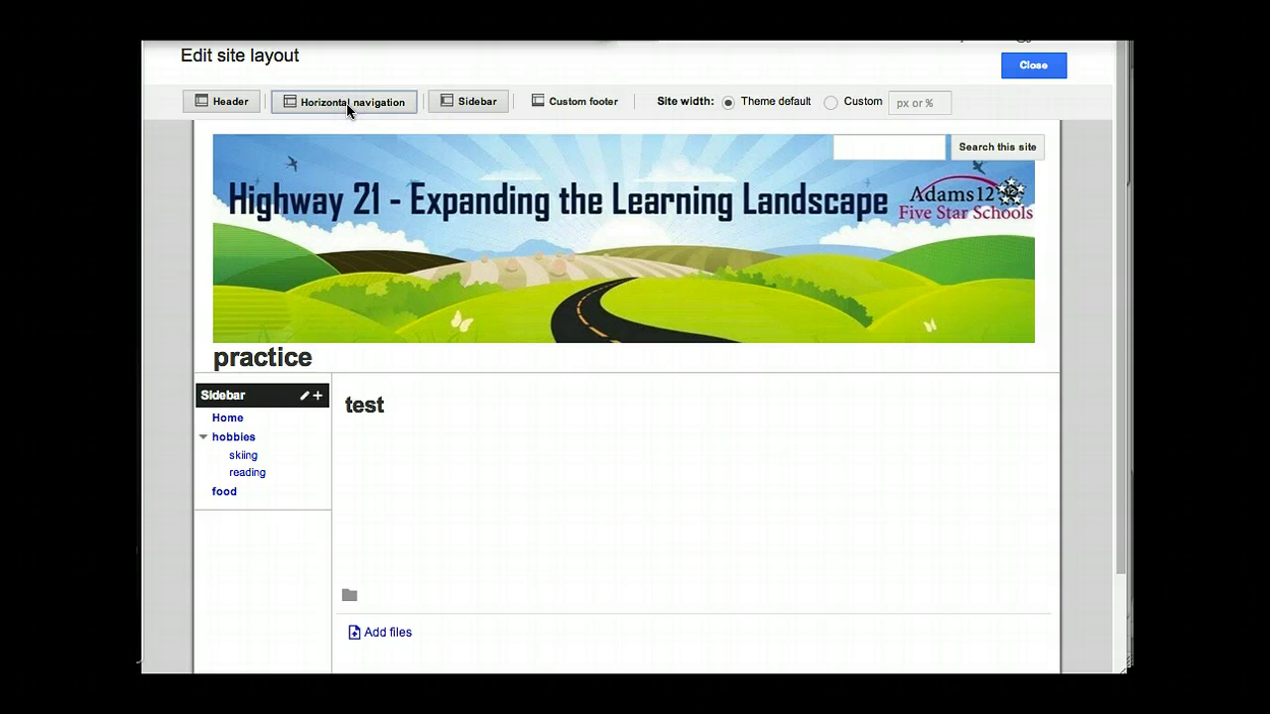
pyautogui.click(619, 399)
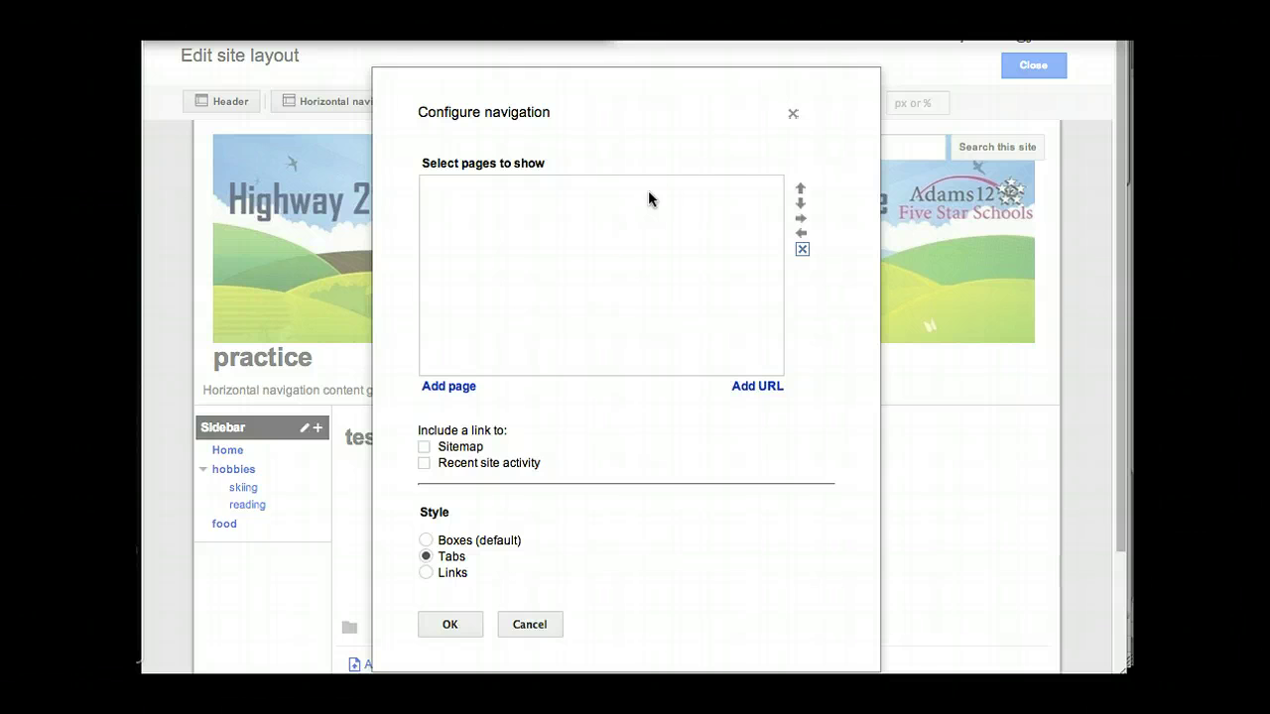
# Step: Add the food page to the pages shown in the horizontal navigation
pyautogui.click(448, 386)
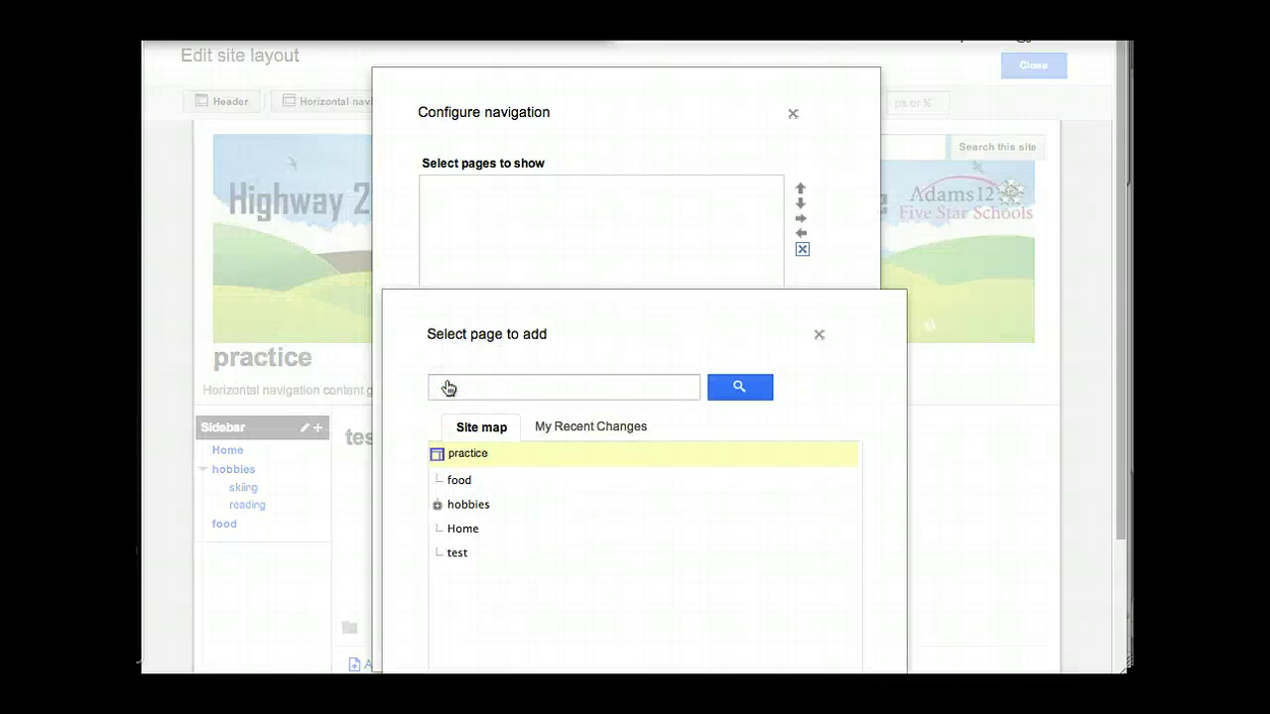
pyautogui.click(458, 480)
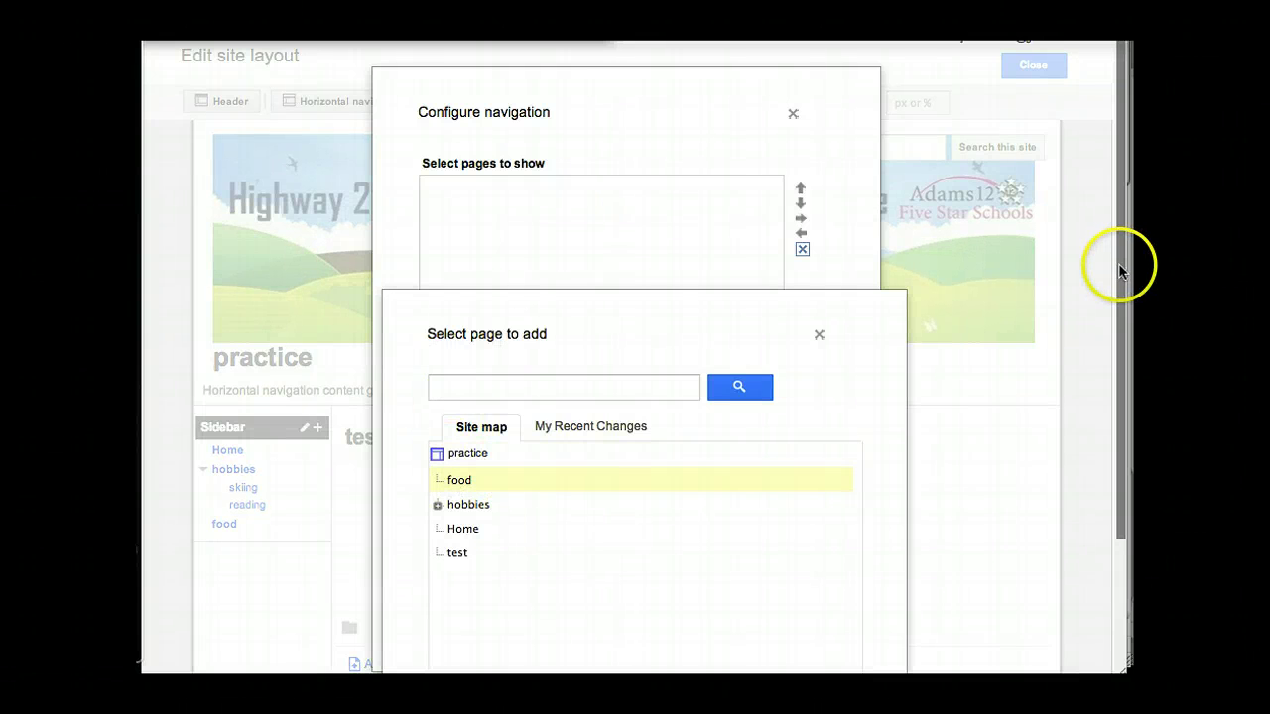
pyautogui.moveTo(1119, 268); pyautogui.dragTo(1115, 394)
pyautogui.click(467, 637)
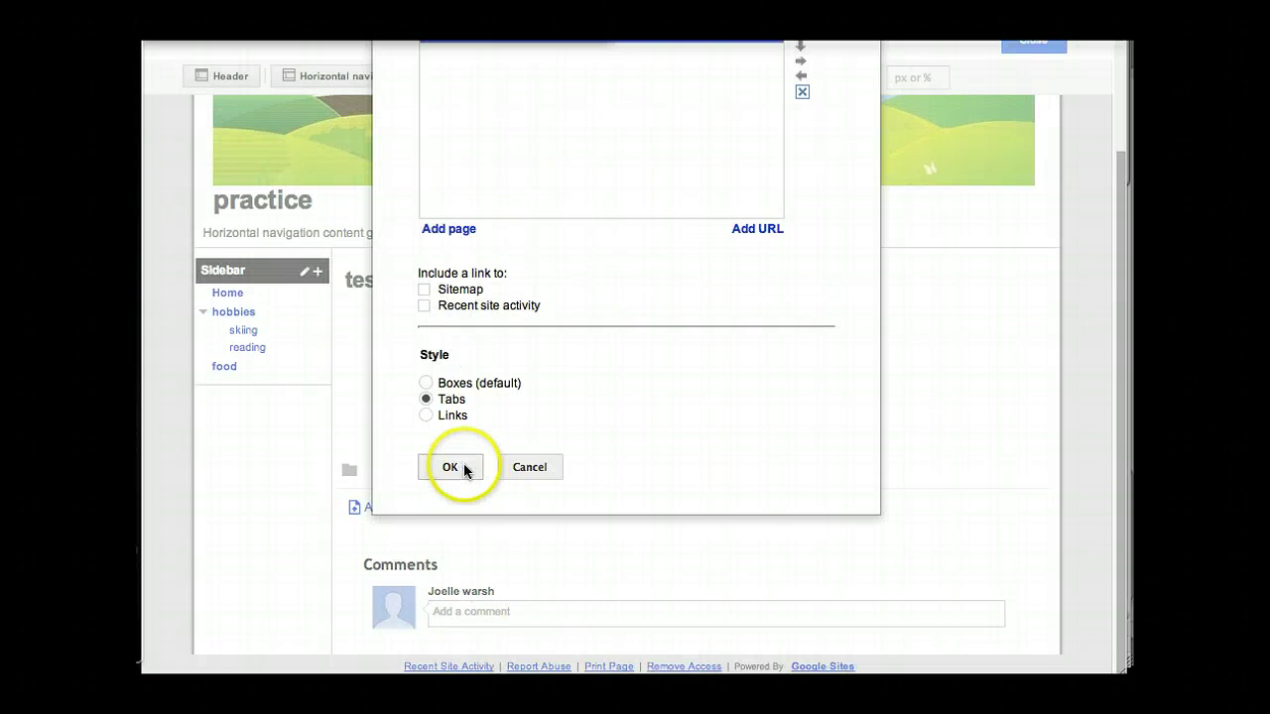
# Step: Add the hobbies page to the pages shown in the horizontal navigation
pyautogui.click(454, 230)
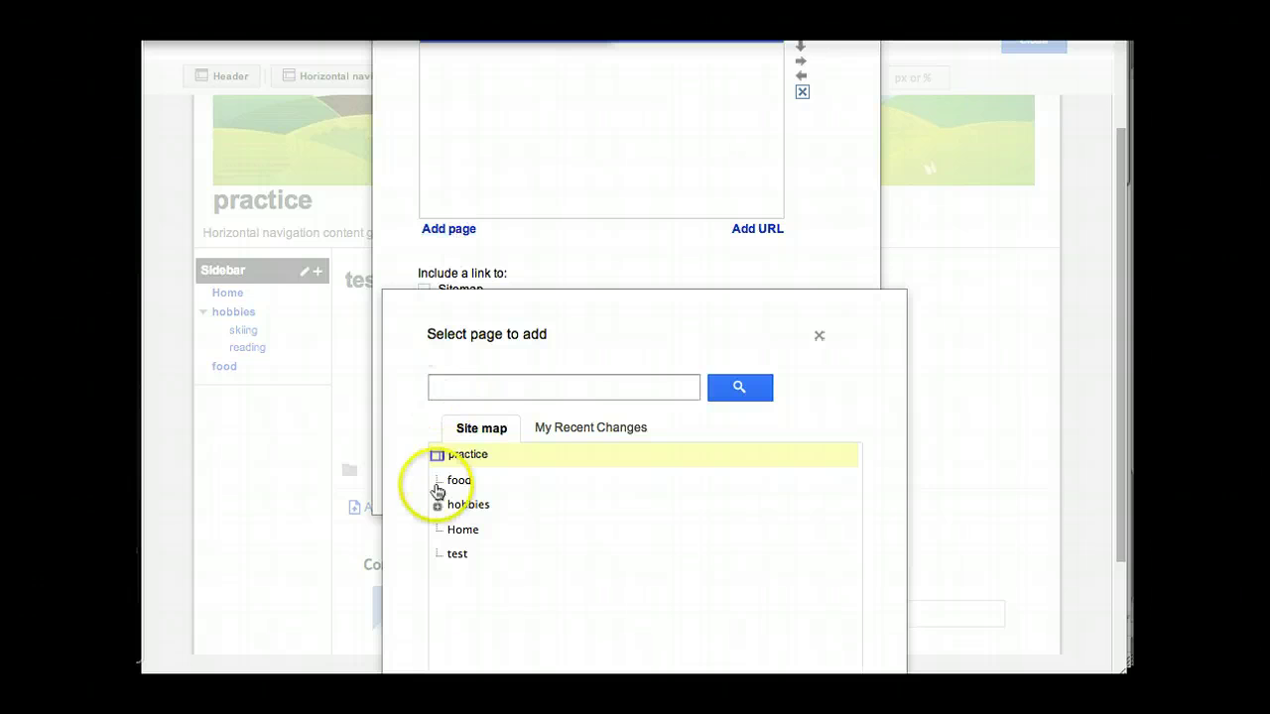
pyautogui.click(436, 505)
pyautogui.click(464, 506)
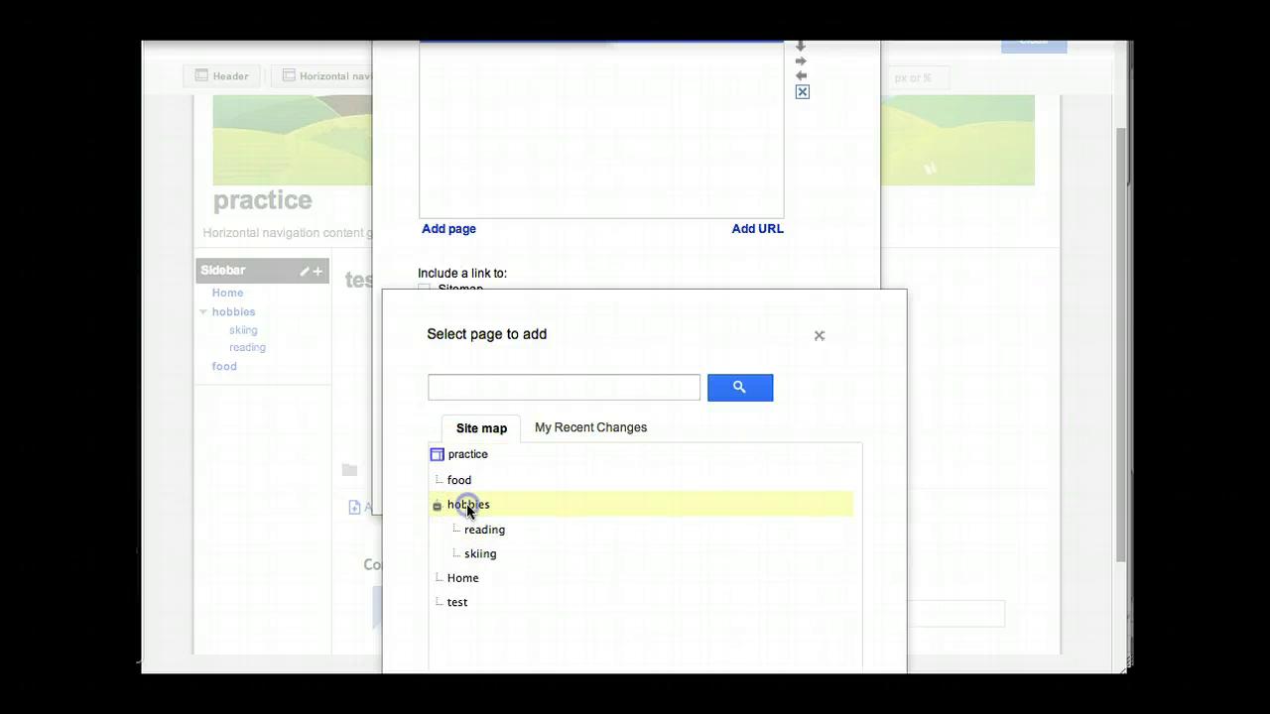
pyautogui.moveTo(1122, 365); pyautogui.dragTo(1113, 556)
pyautogui.click(453, 629)
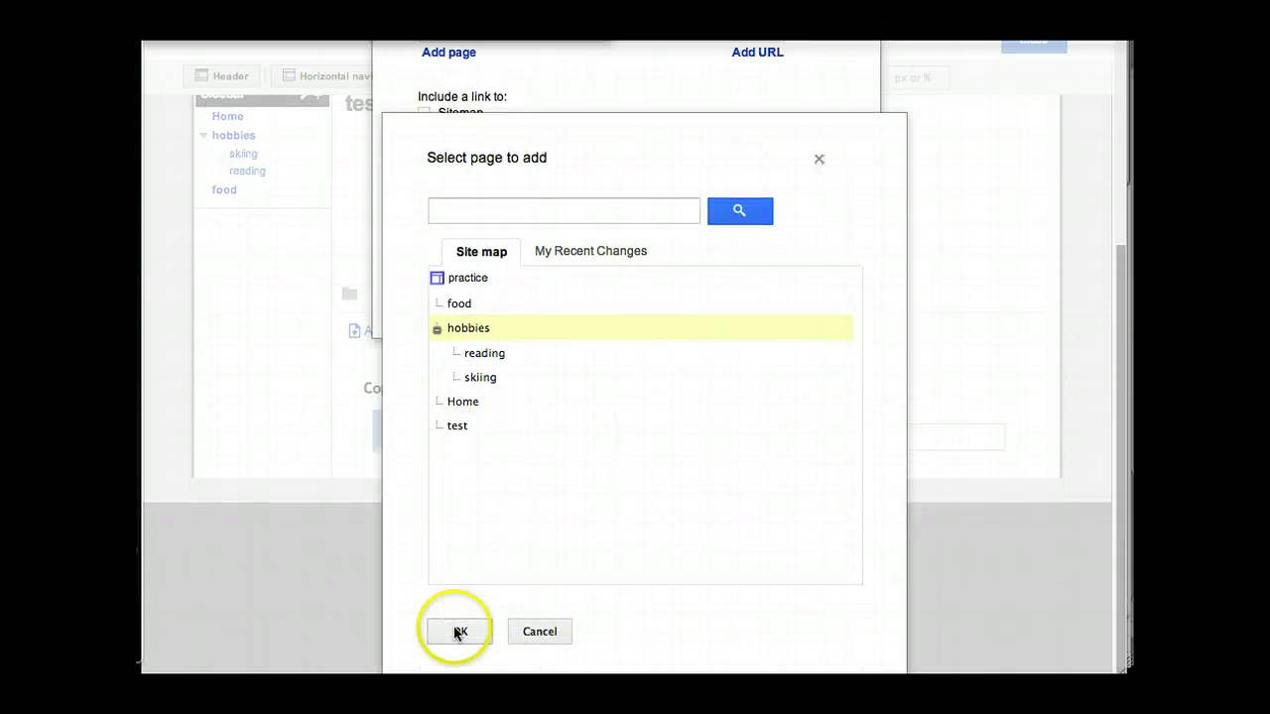
# Step: Add the reading subpage of hobbies to the pages shown in the horizontal navigation
pyautogui.click(448, 229)
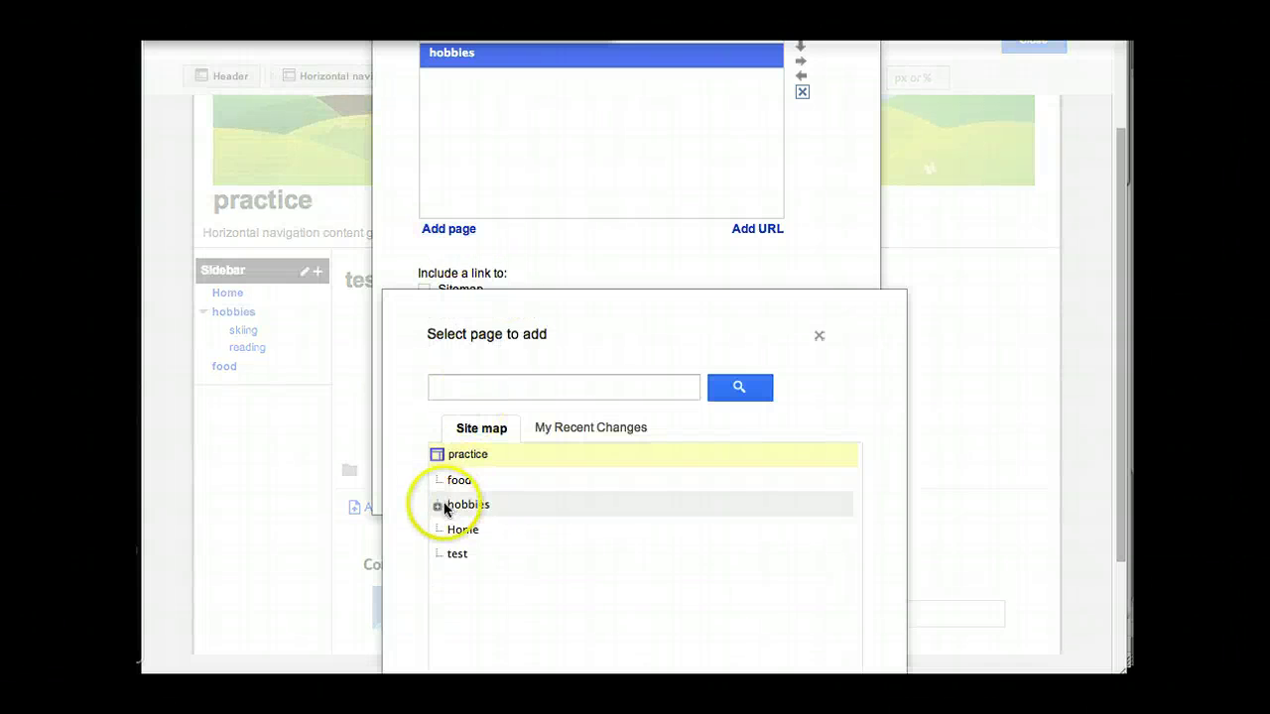
pyautogui.click(436, 505)
pyautogui.click(484, 532)
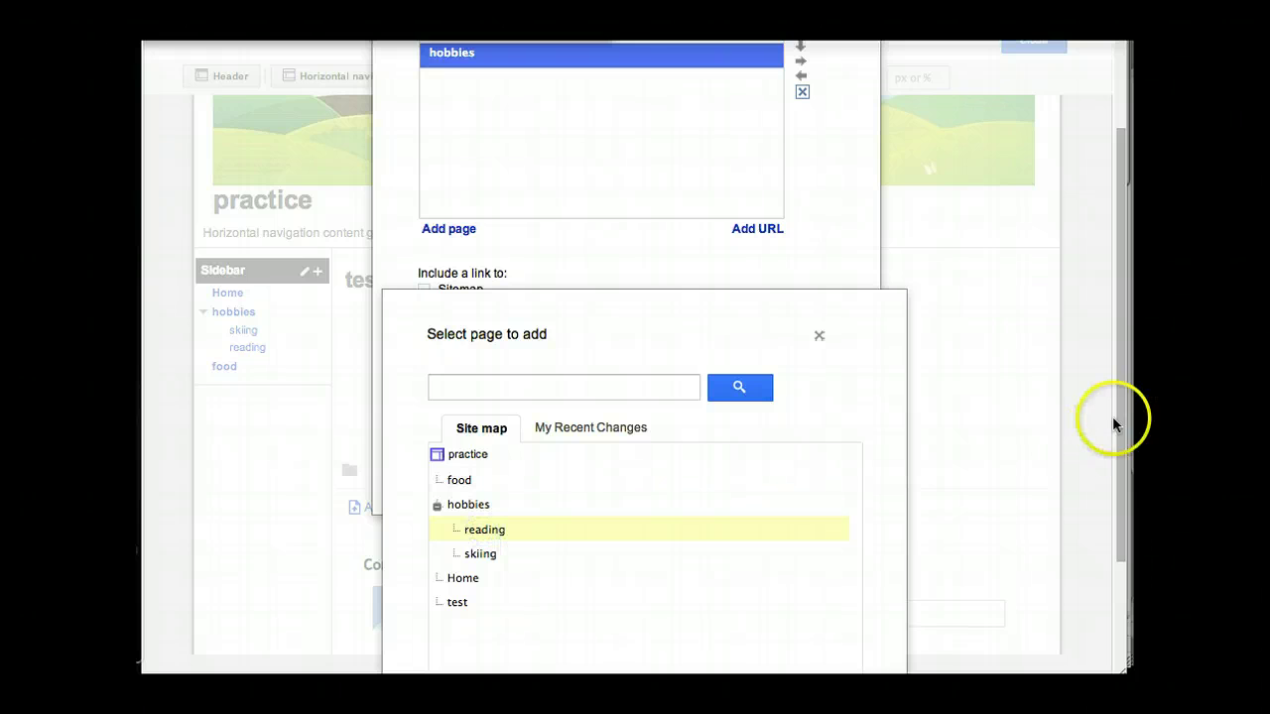
pyautogui.moveTo(1115, 417); pyautogui.dragTo(1108, 529)
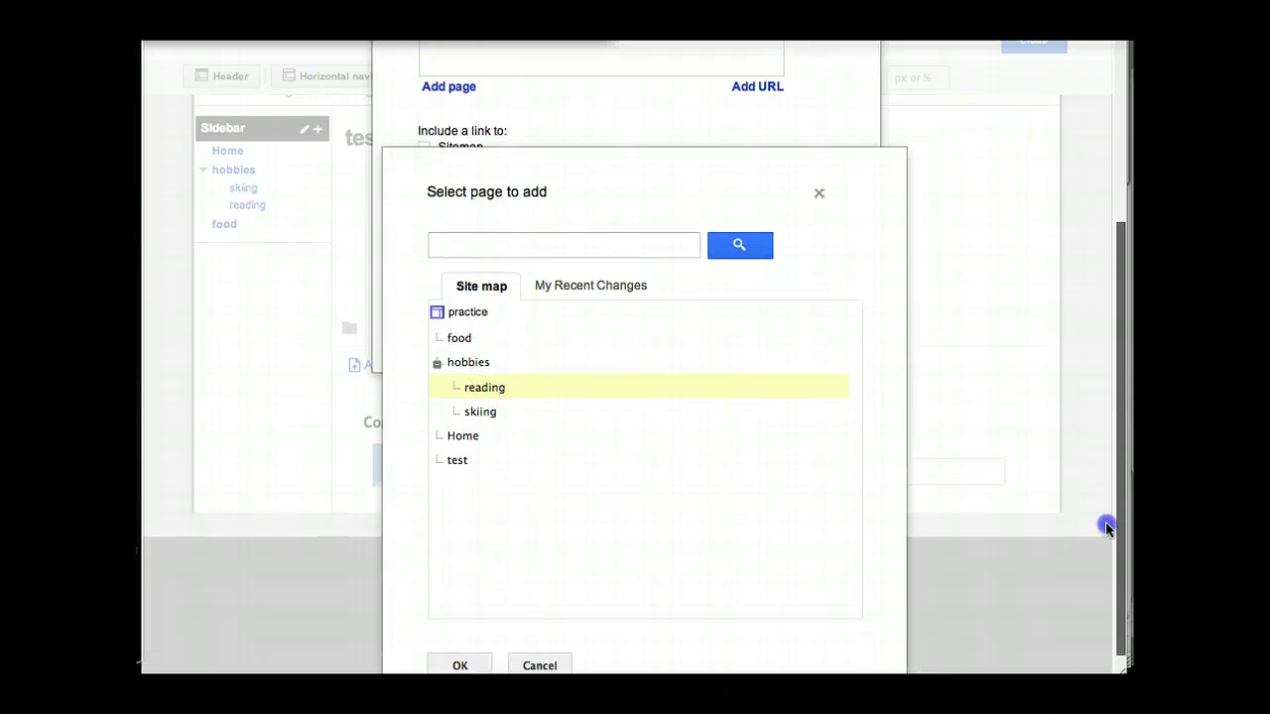
pyautogui.click(459, 665)
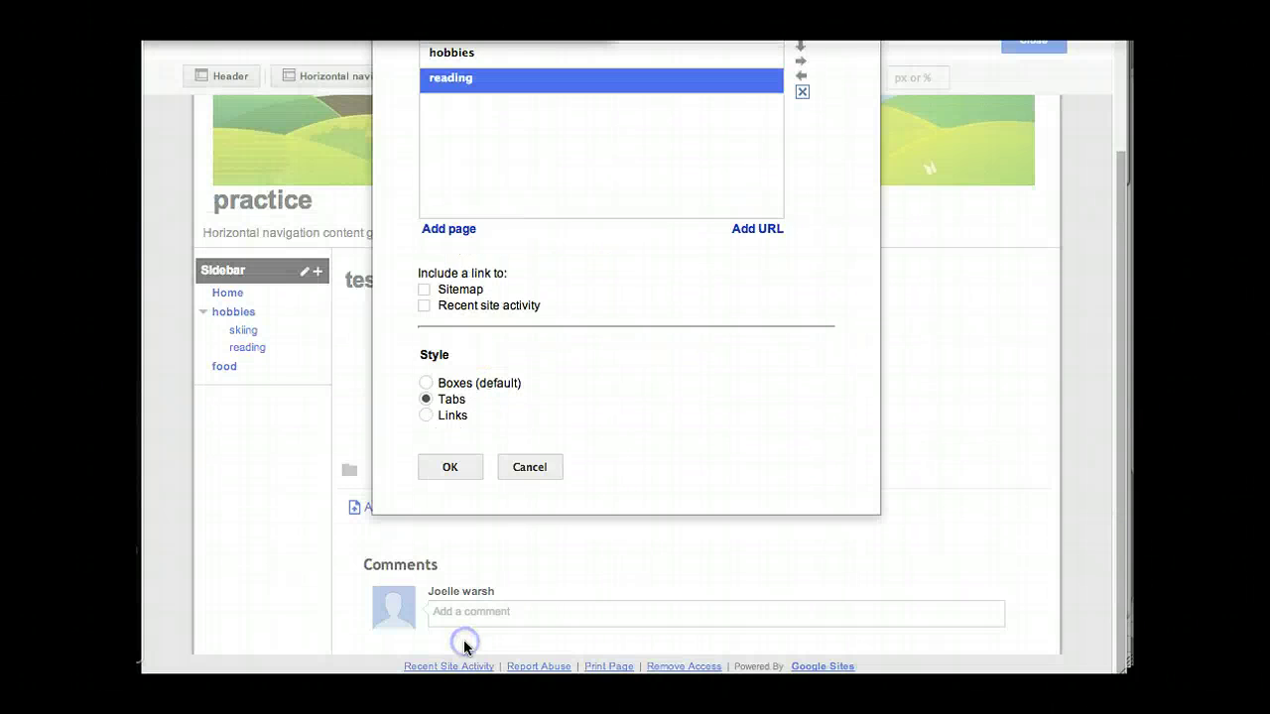
# Step: Add the skiing subpage of hobbies to the pages shown in the horizontal navigation
pyautogui.click(446, 229)
pyautogui.click(437, 505)
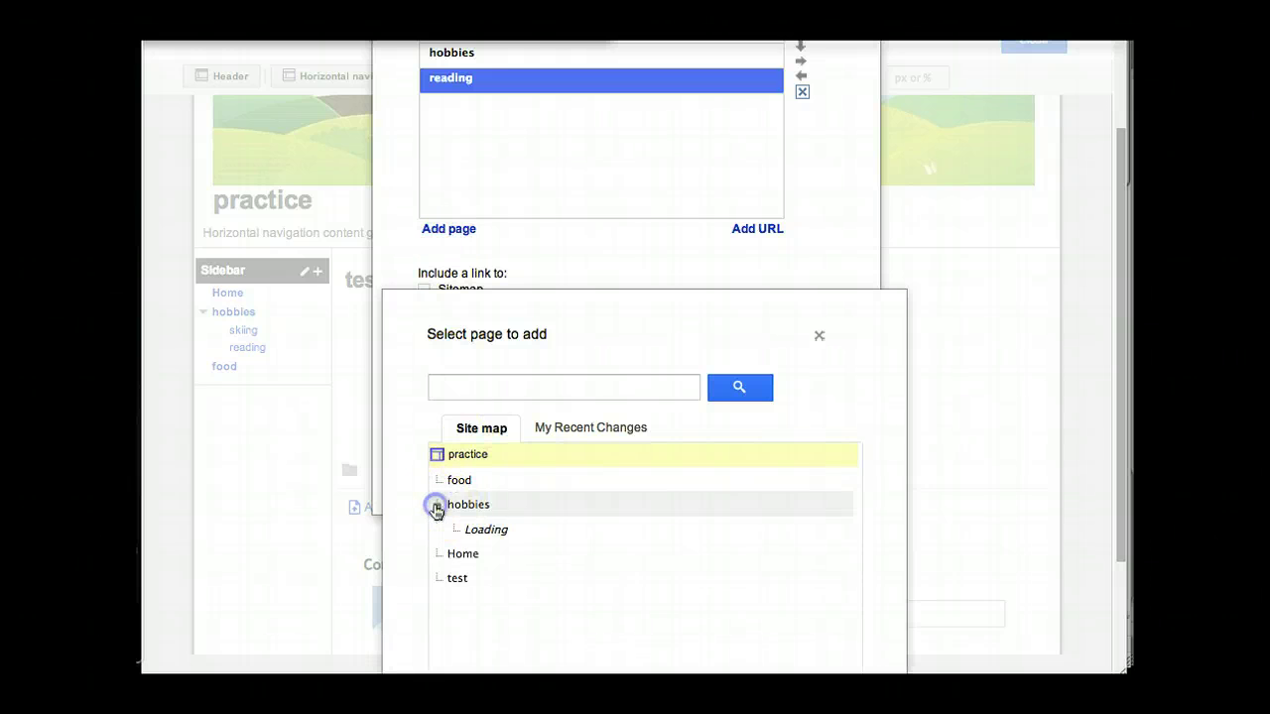
pyautogui.moveTo(1120, 419); pyautogui.dragTo(1112, 565)
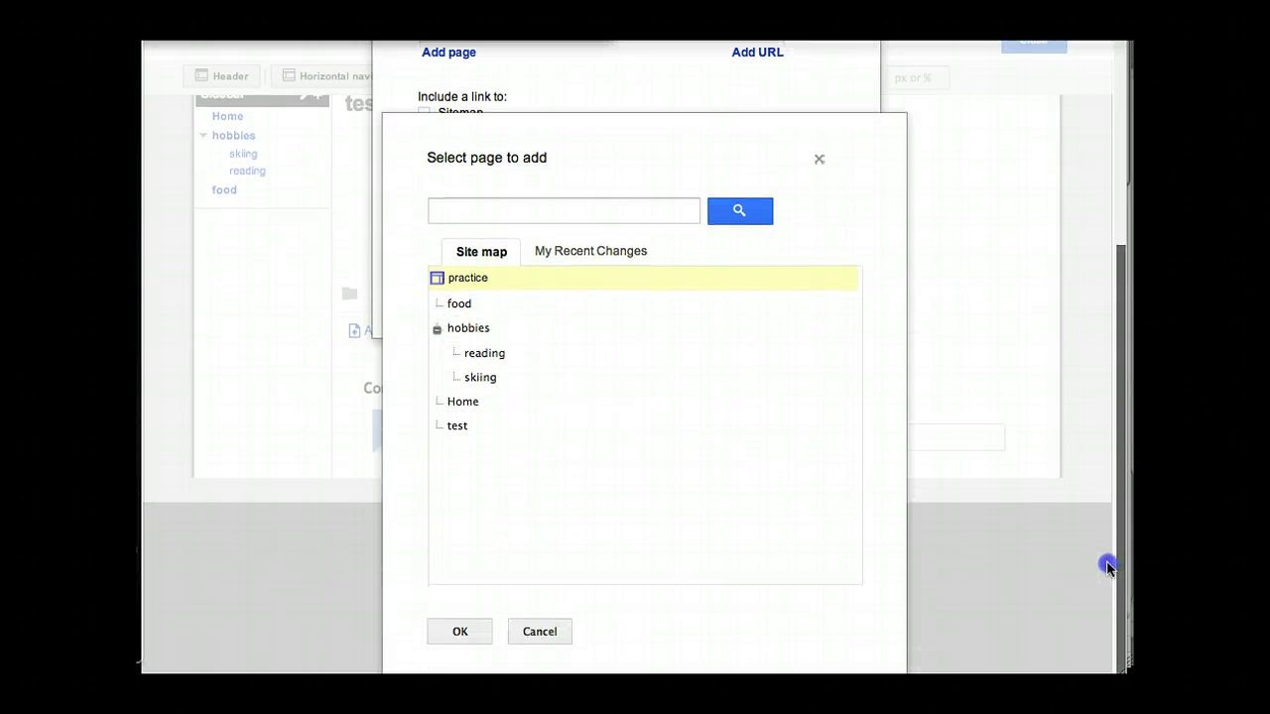
pyautogui.click(488, 378)
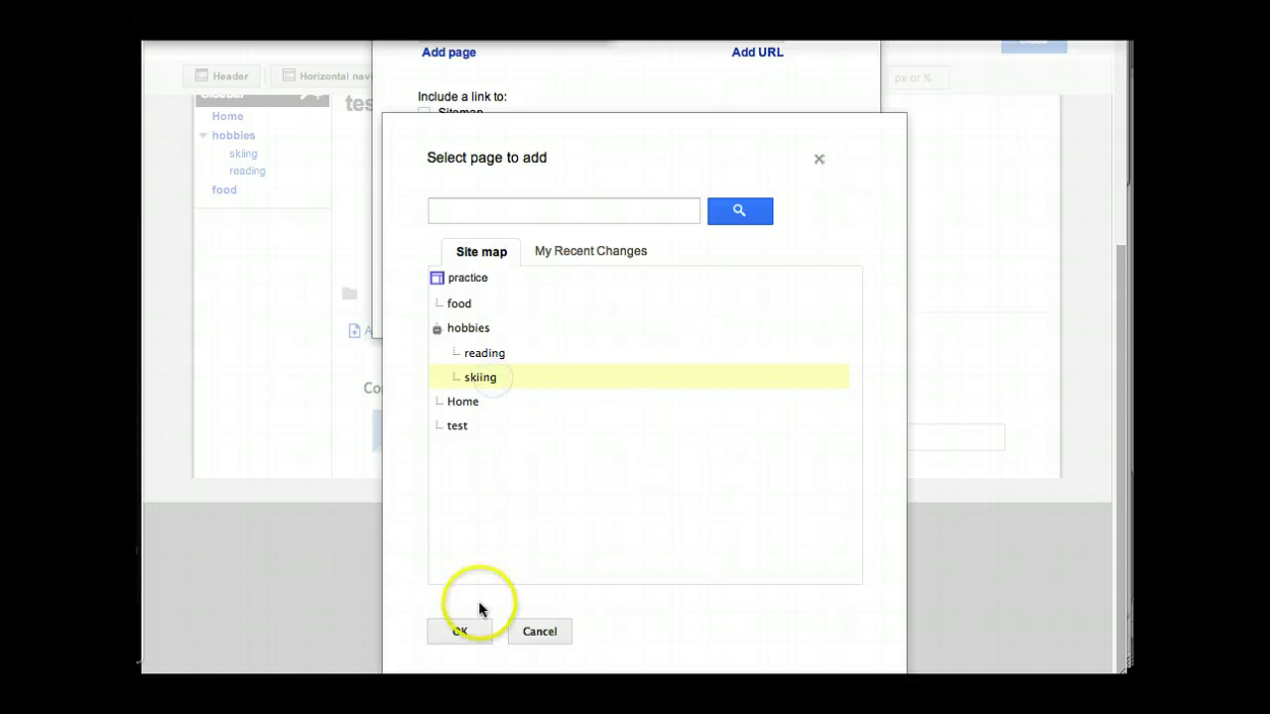
pyautogui.click(461, 637)
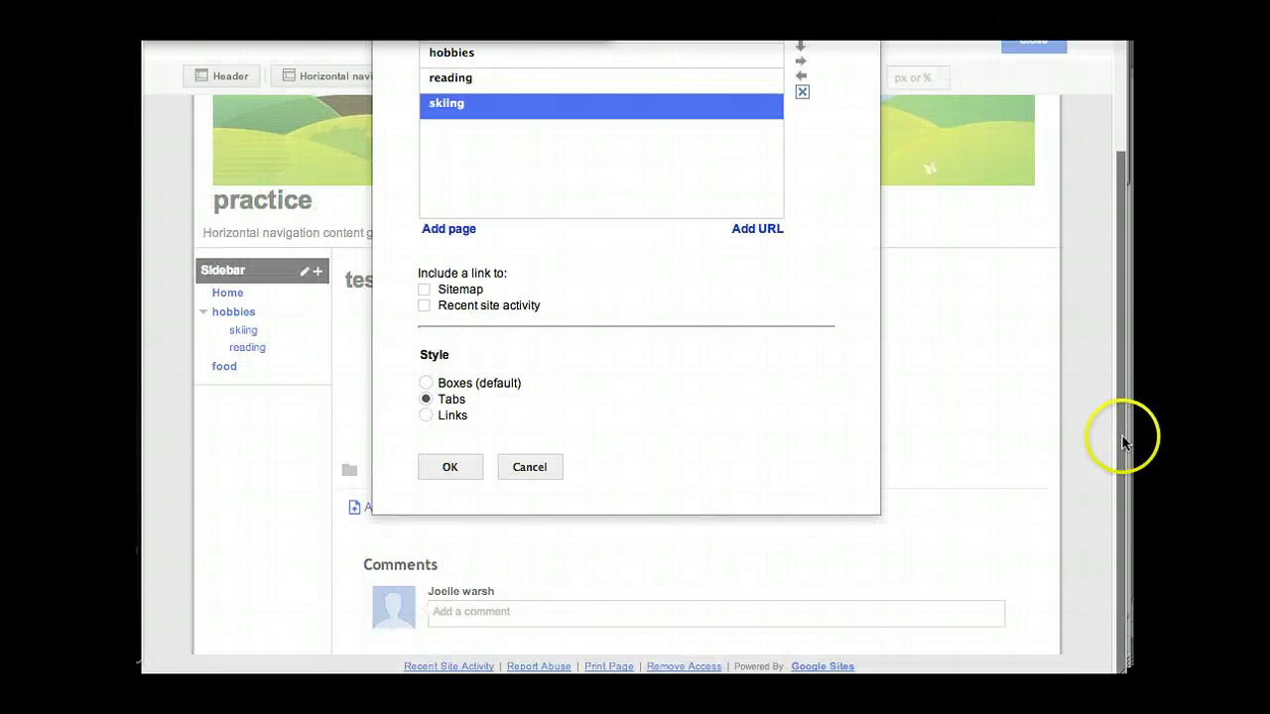
# Step: Add the Home page to the pages shown in the horizontal navigation
pyautogui.moveTo(1122, 436); pyautogui.dragTo(1091, 330)
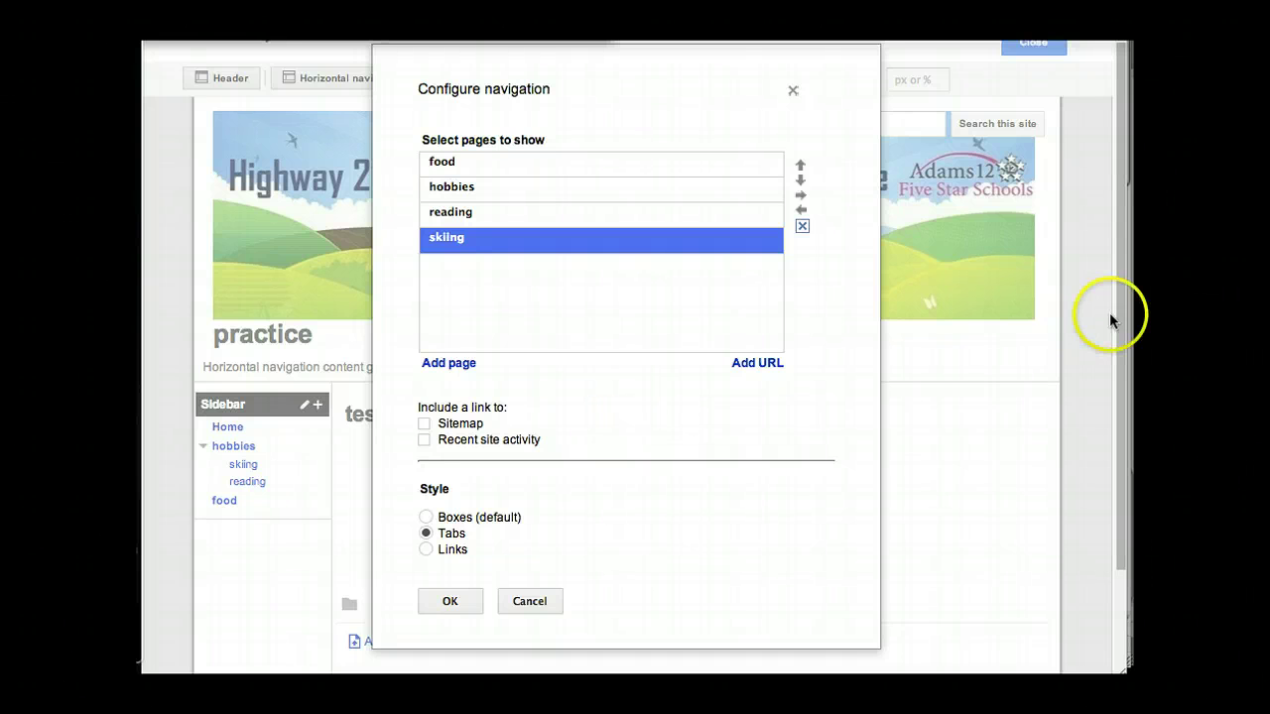
pyautogui.moveTo(1122, 307); pyautogui.dragTo(1113, 405)
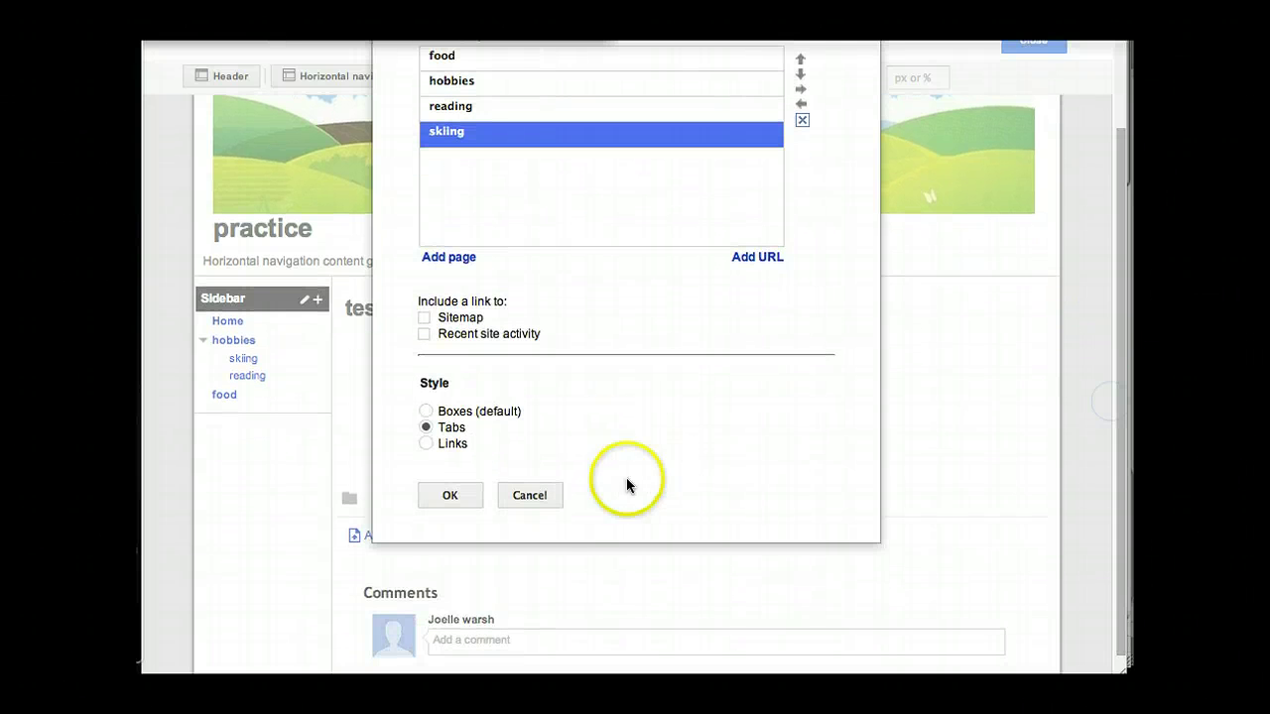
pyautogui.click(466, 498)
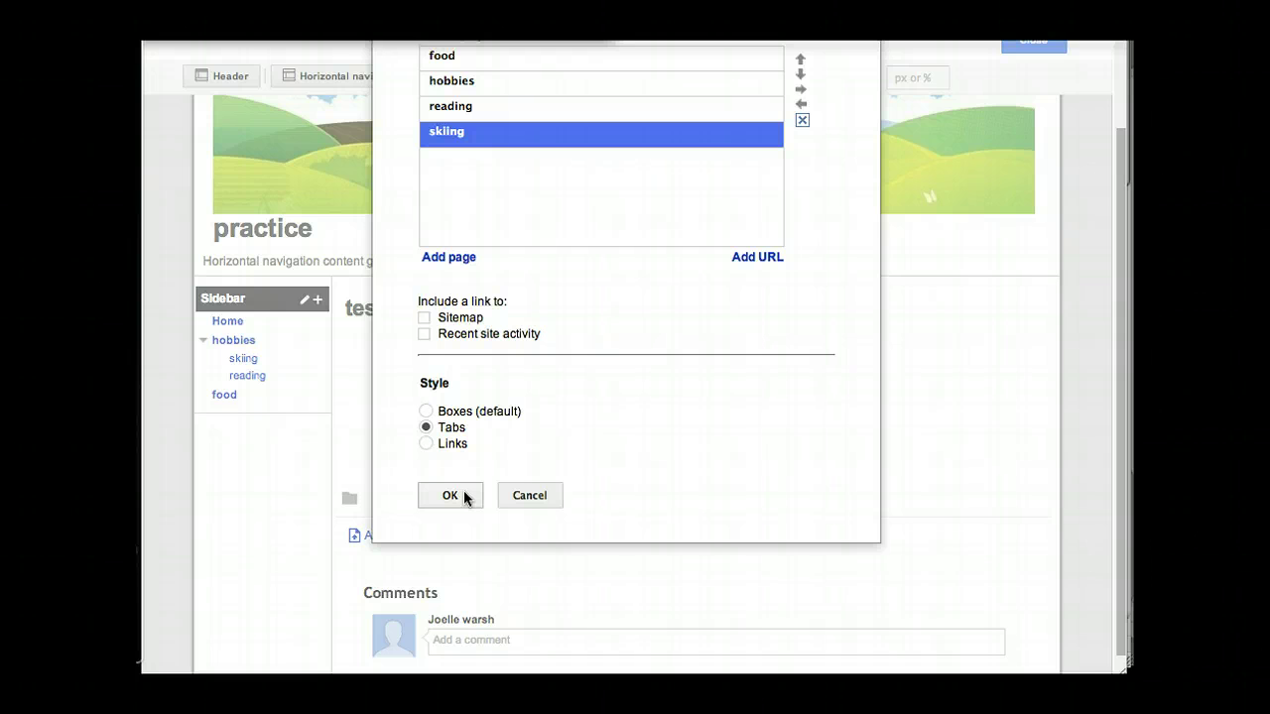
pyautogui.click(451, 257)
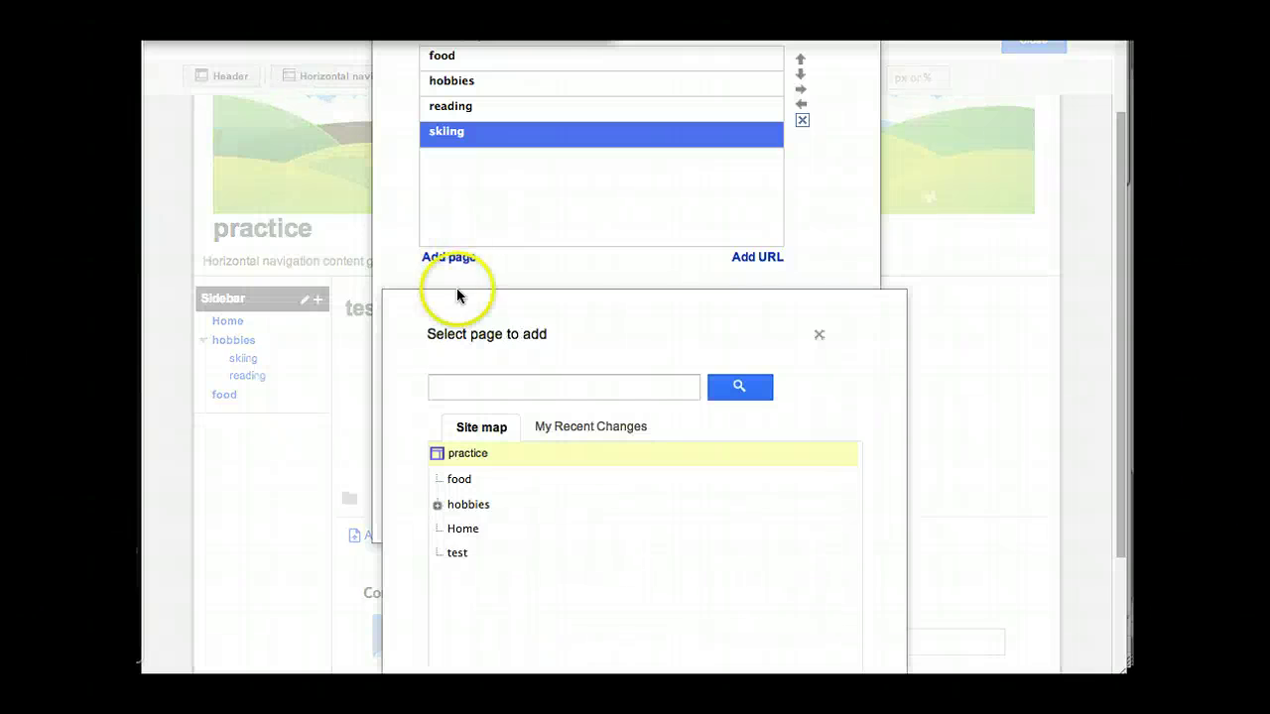
pyautogui.click(455, 531)
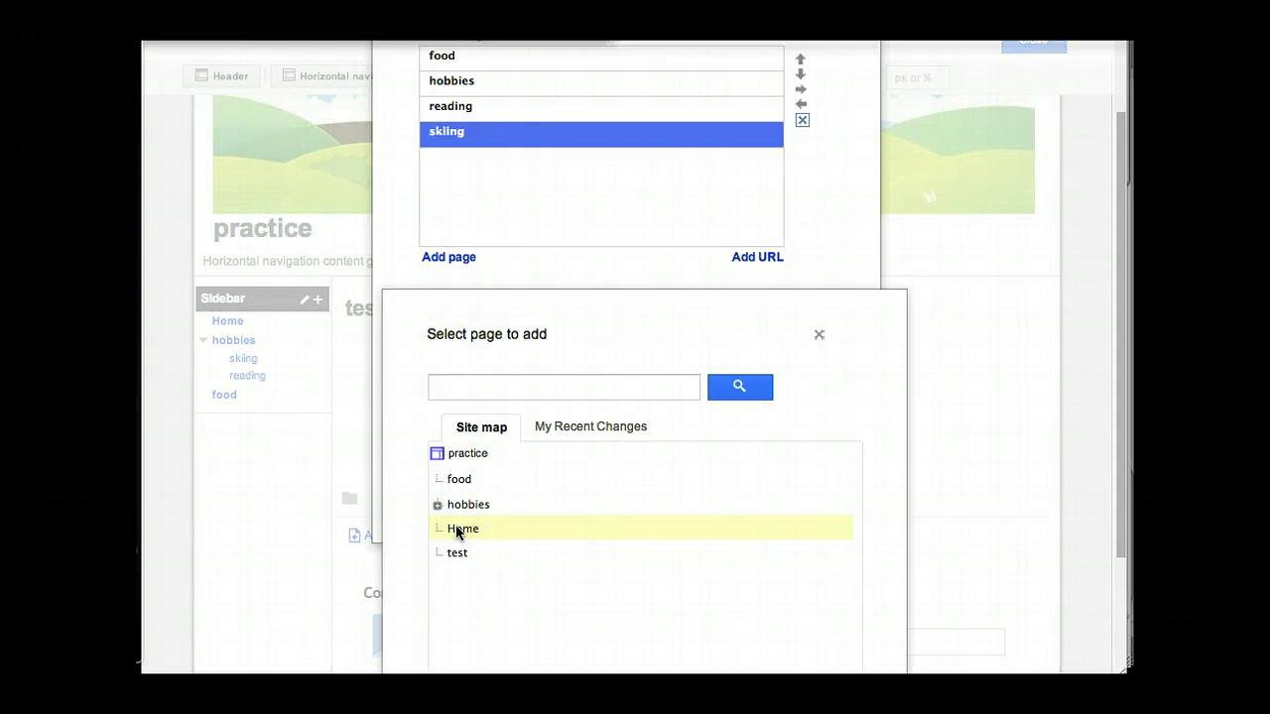
pyautogui.moveTo(1126, 404); pyautogui.dragTo(1105, 553)
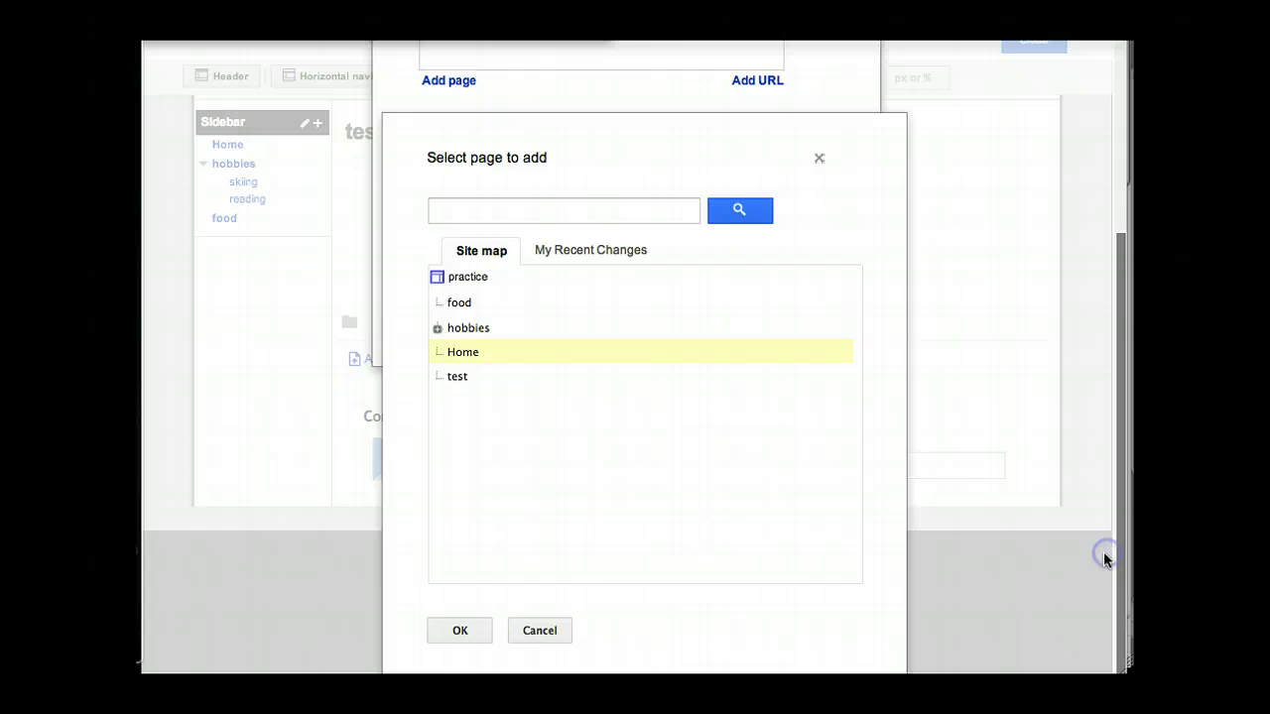
pyautogui.click(491, 639)
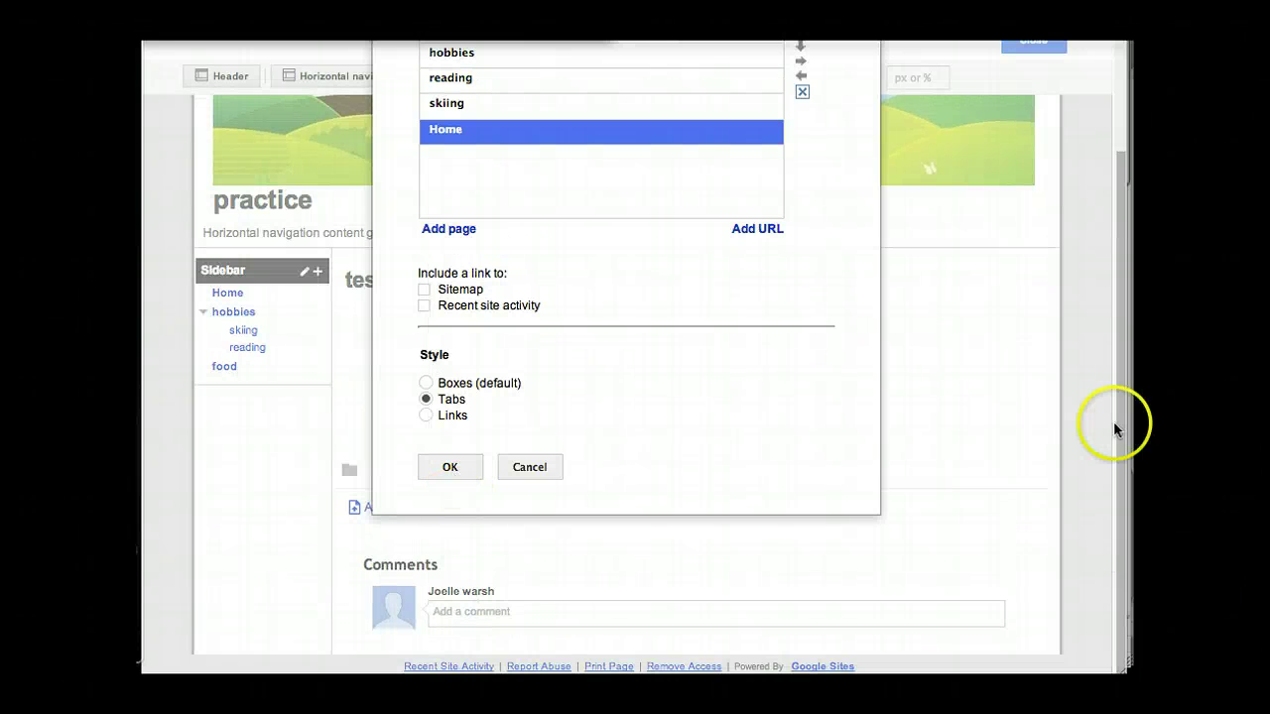
# Step: Move Home to the first place in the horizontal navigation list, ahead of food
pyautogui.moveTo(1114, 400); pyautogui.dragTo(1109, 287)
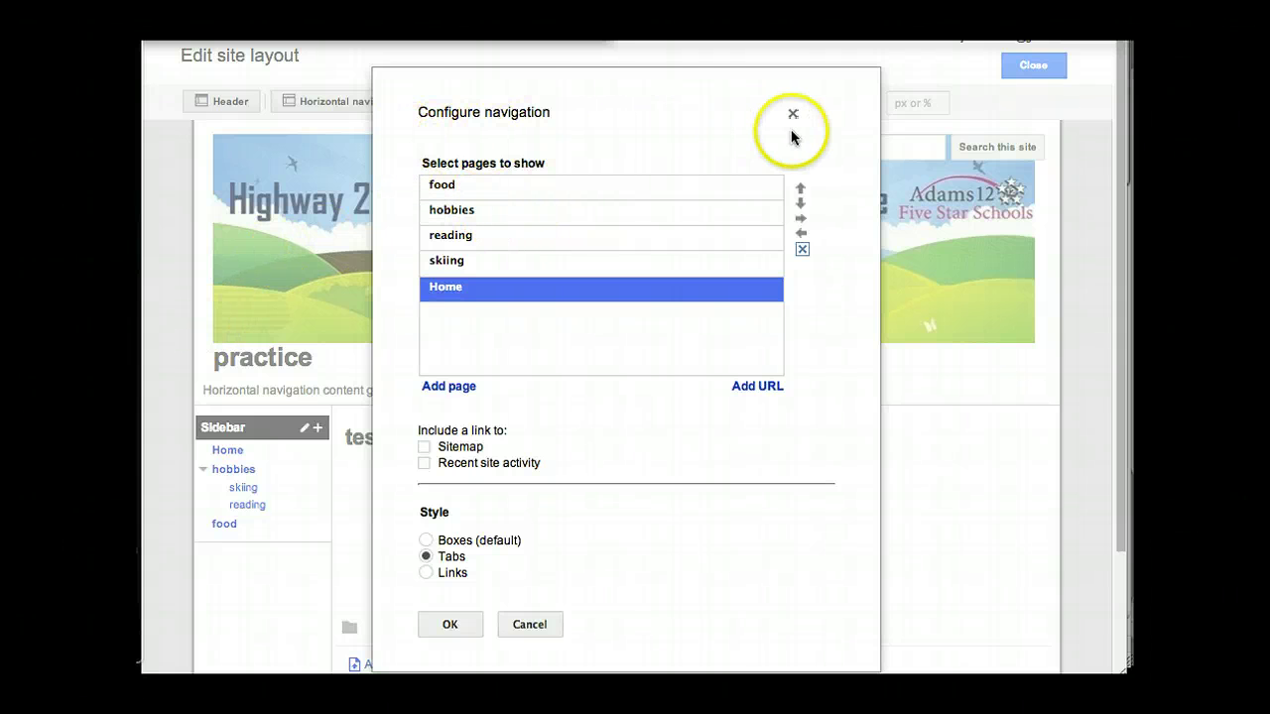
pyautogui.click(800, 191)
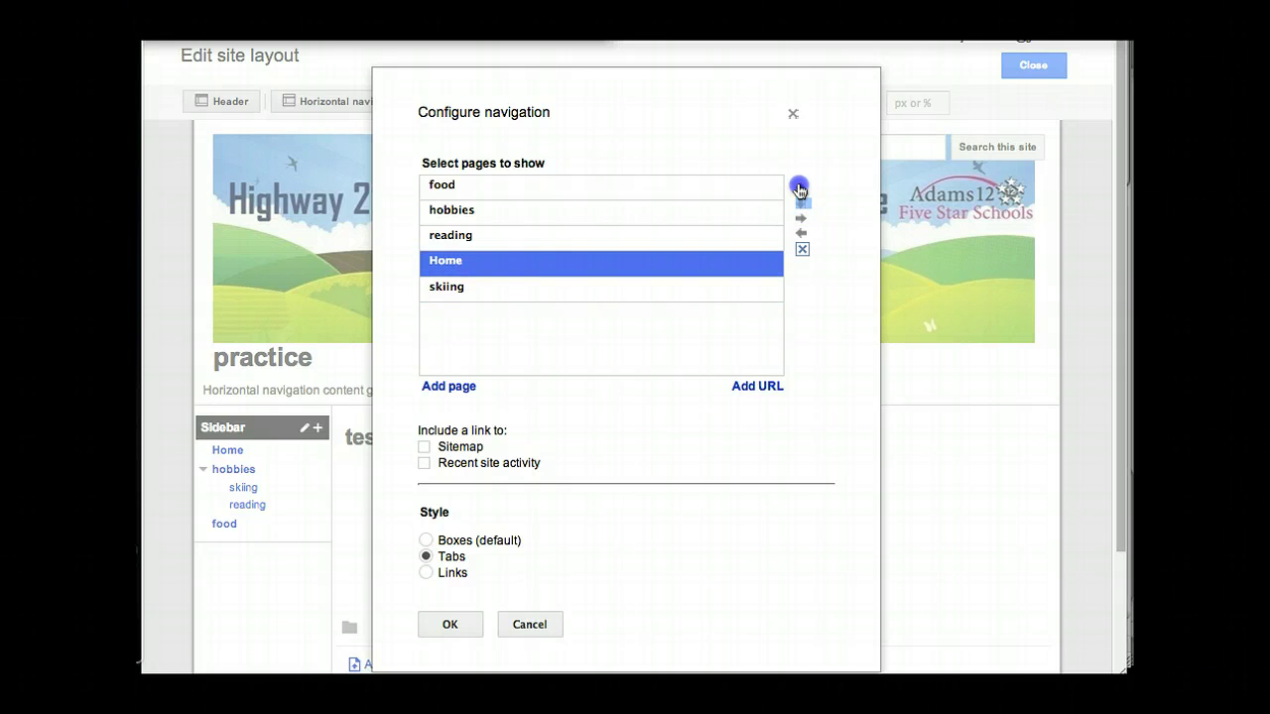
pyautogui.click(799, 190)
pyautogui.click(800, 191)
pyautogui.click(800, 191)
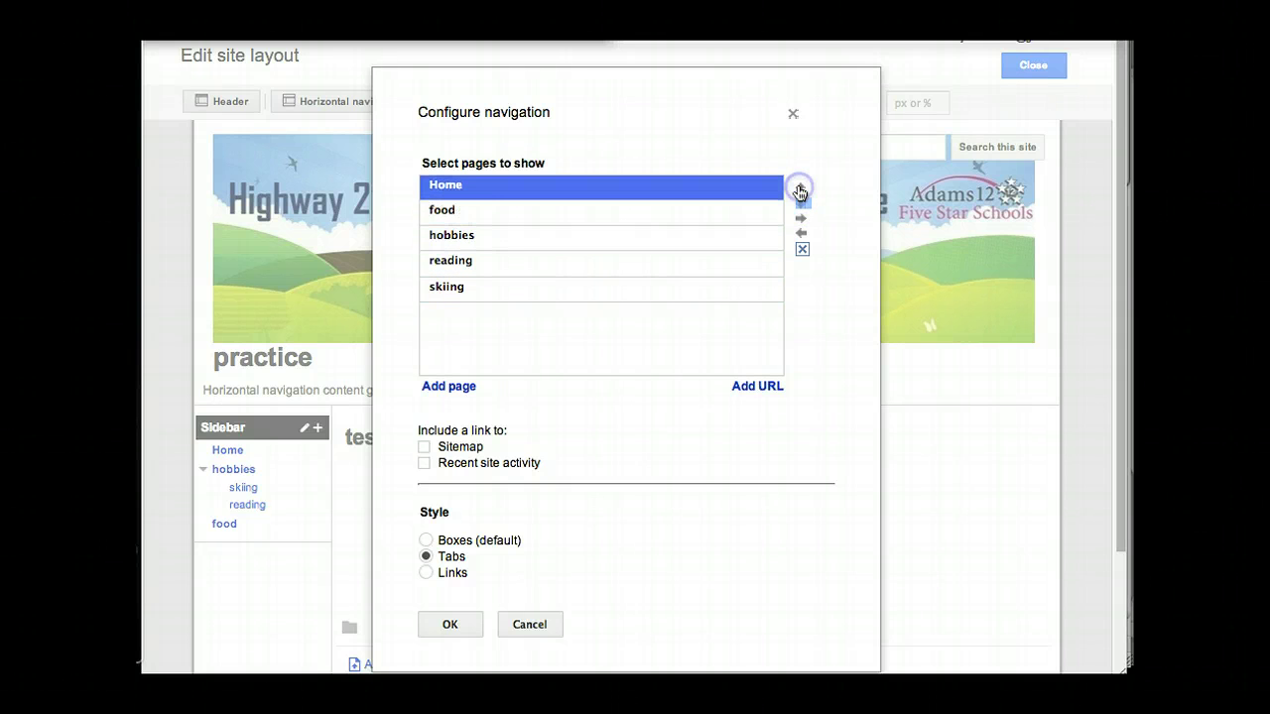
# Step: Indent reading and skiing as subpages under hobbies in the horizontal navigation list
pyautogui.click(451, 263)
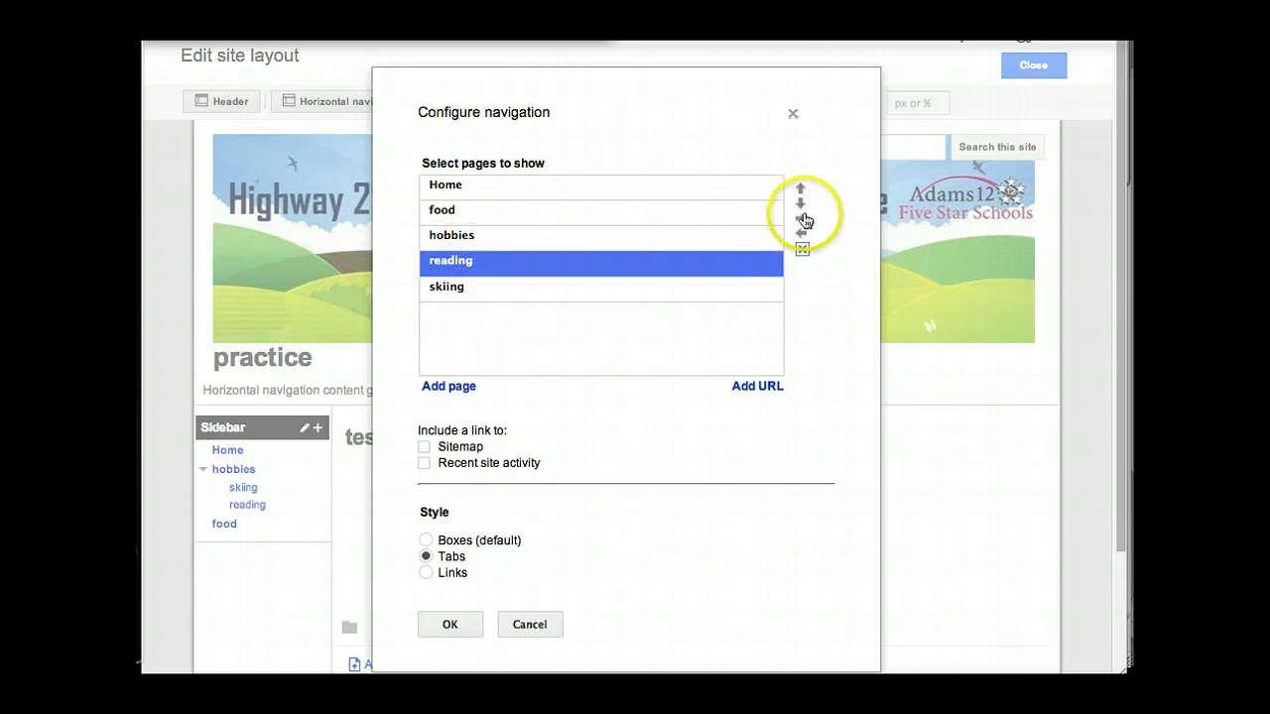
pyautogui.click(801, 217)
pyautogui.click(612, 290)
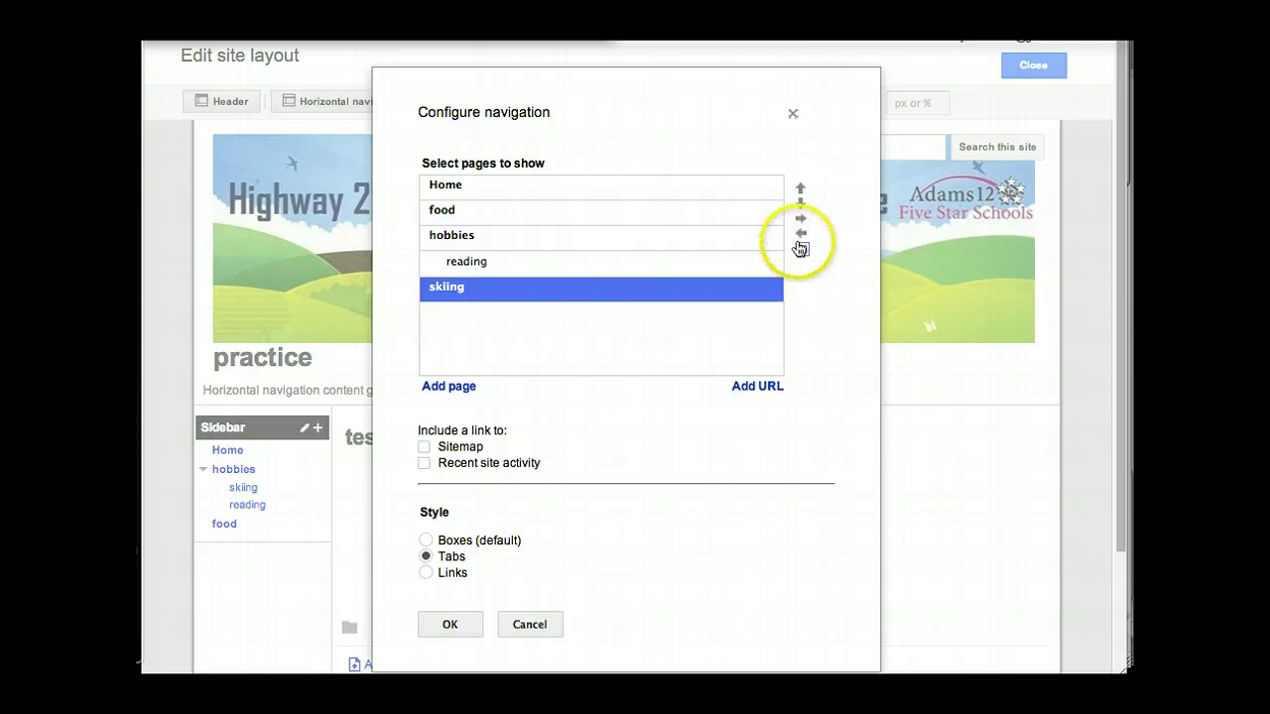
pyautogui.click(801, 218)
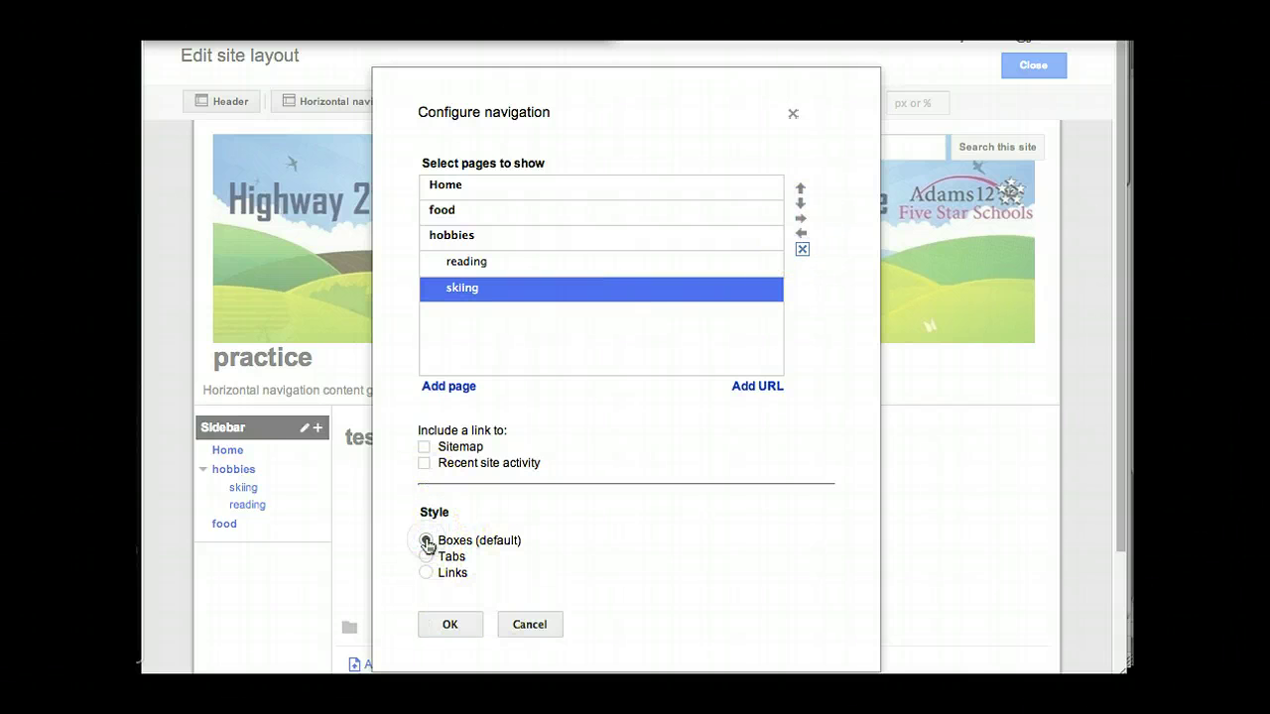
# Step: Apply the horizontal navigation with the Boxes (default) style and leave the layout editor to view the hobbies submenu on the page
pyautogui.click(452, 626)
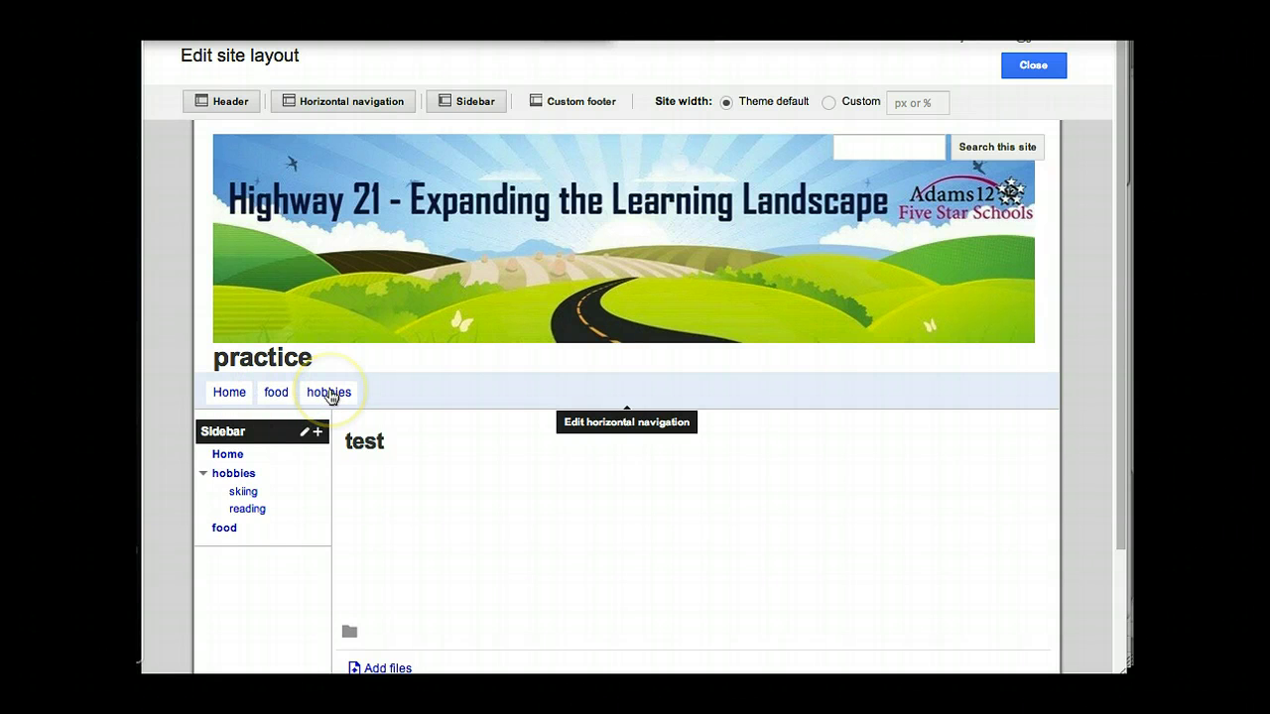
pyautogui.click(1037, 64)
pyautogui.moveTo(324, 365)
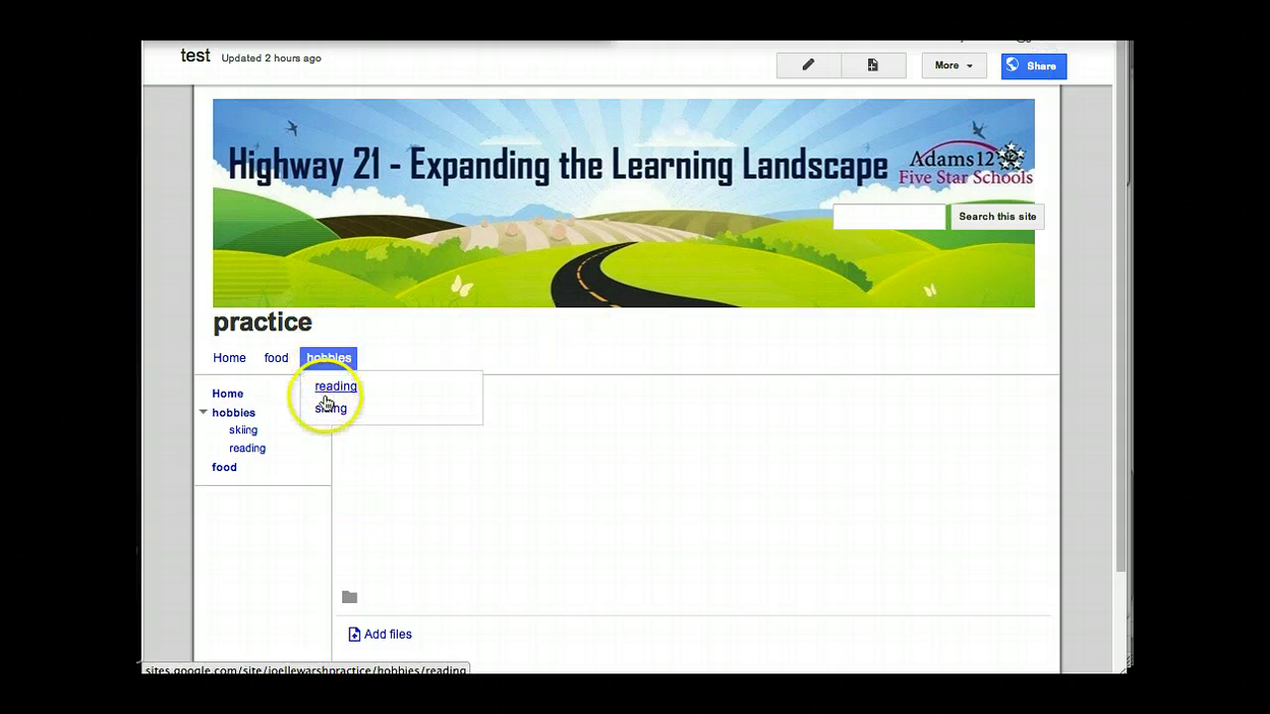
# Step: Change the horizontal navigation style to Tabs in the site layout, leave the layout editor and view the hobbies submenu
pyautogui.click(956, 65)
pyautogui.click(819, 453)
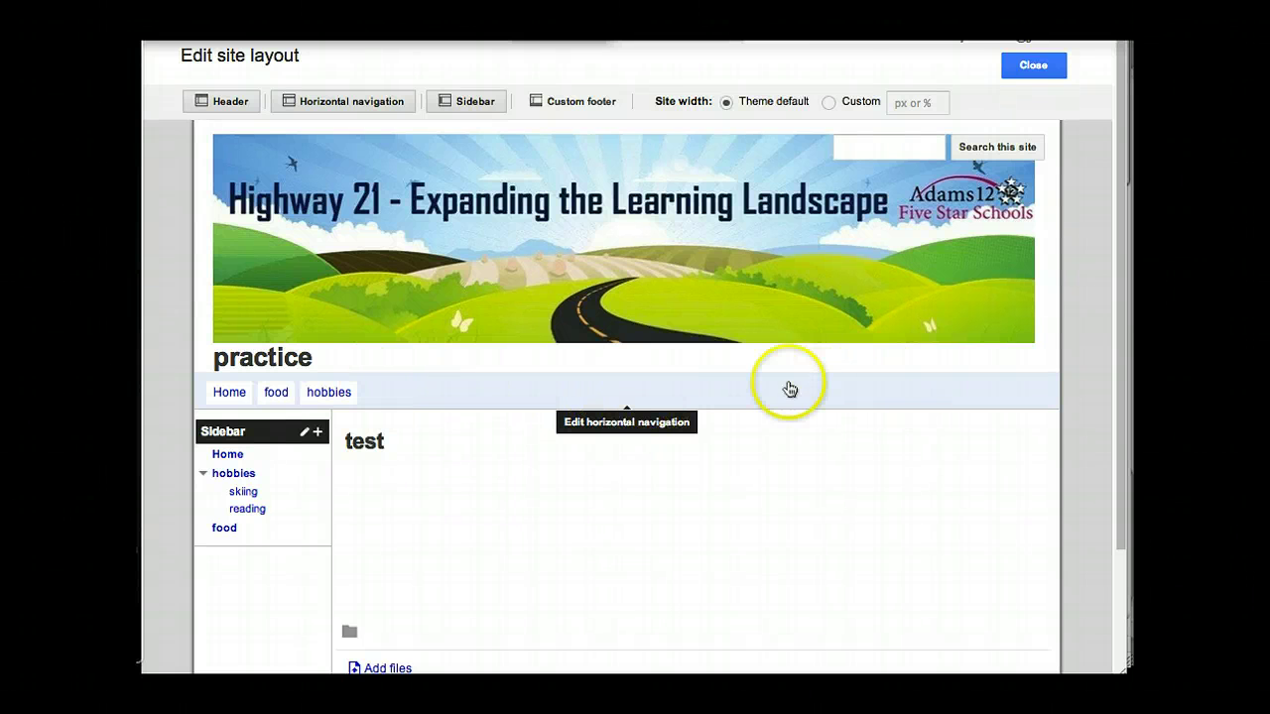
pyautogui.click(486, 385)
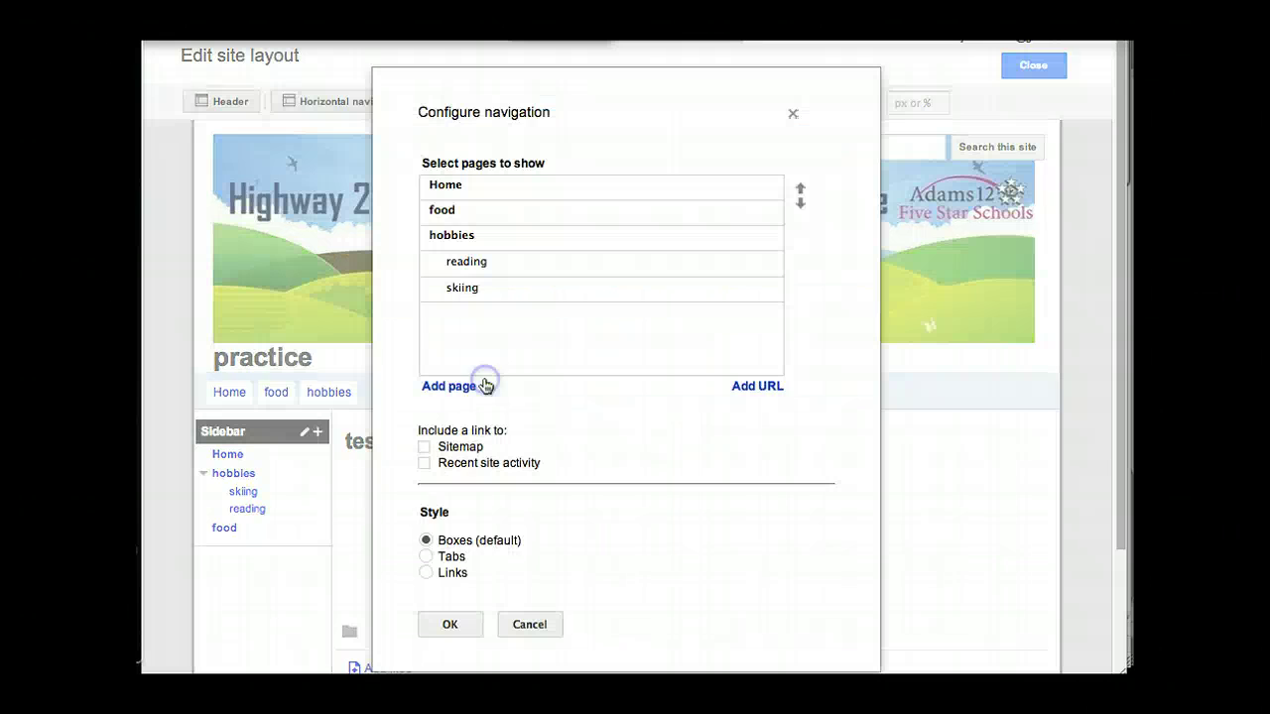
pyautogui.click(427, 558)
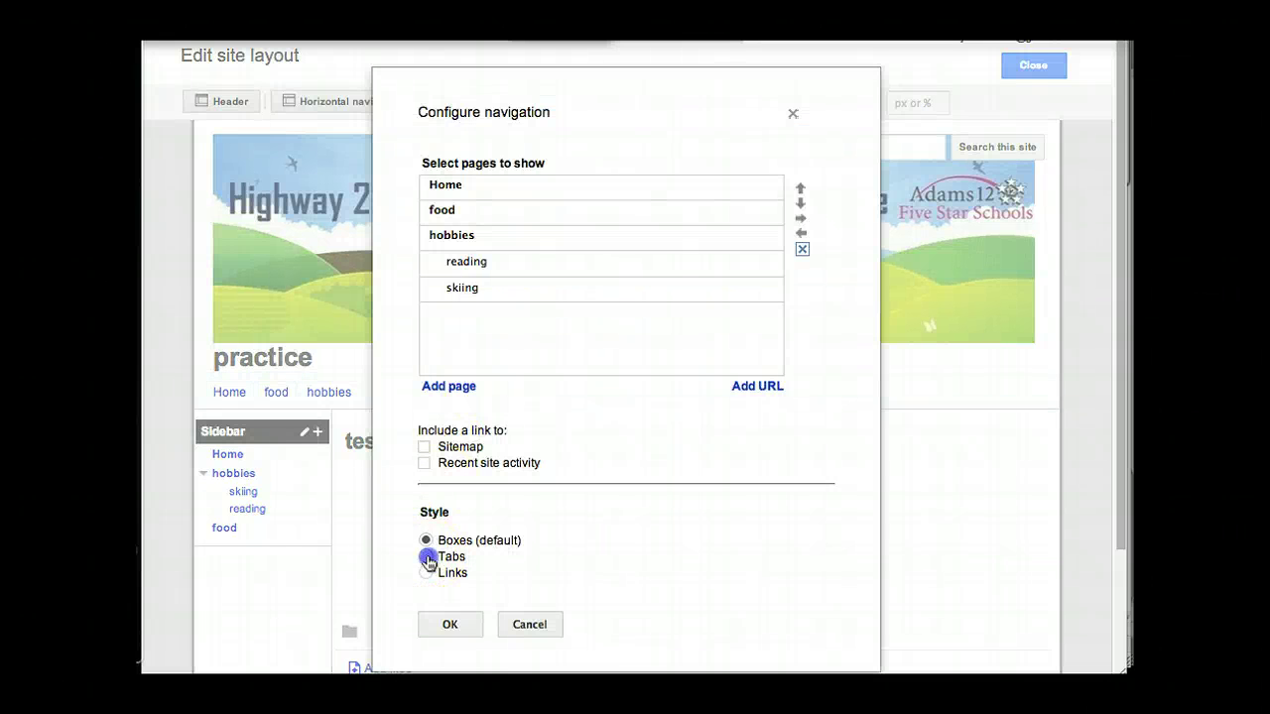
pyautogui.click(451, 625)
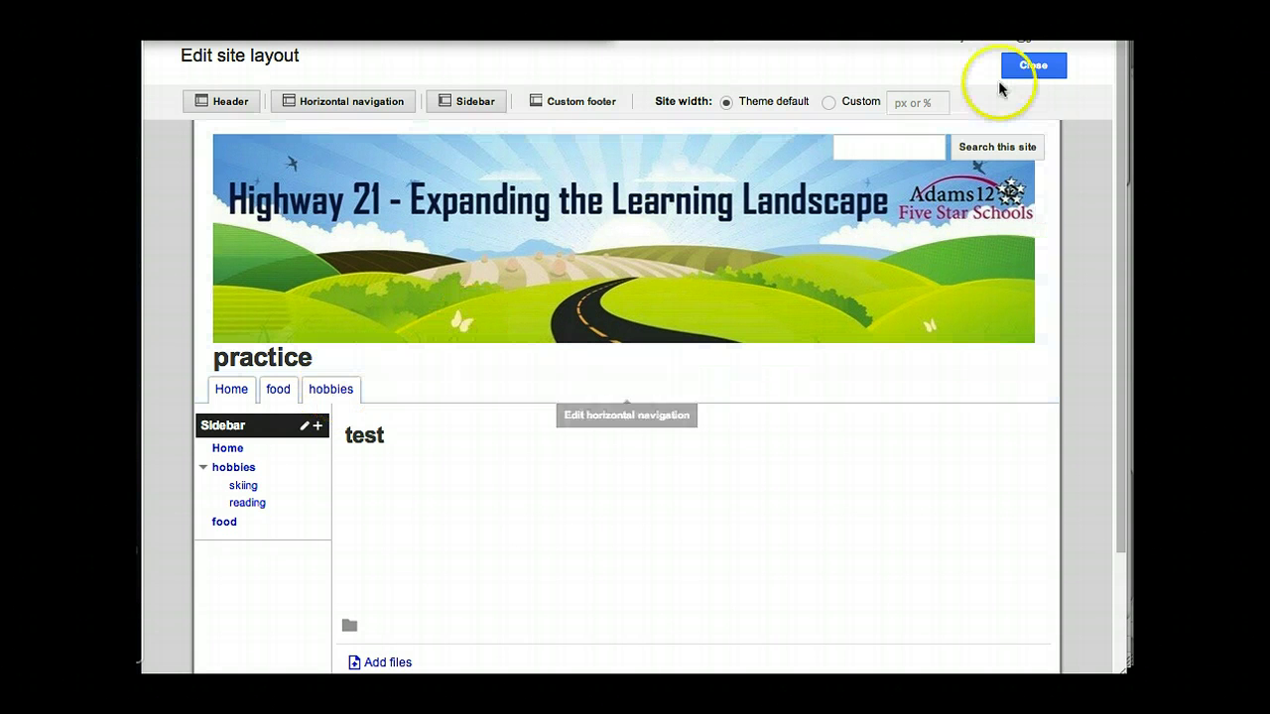
pyautogui.click(1030, 65)
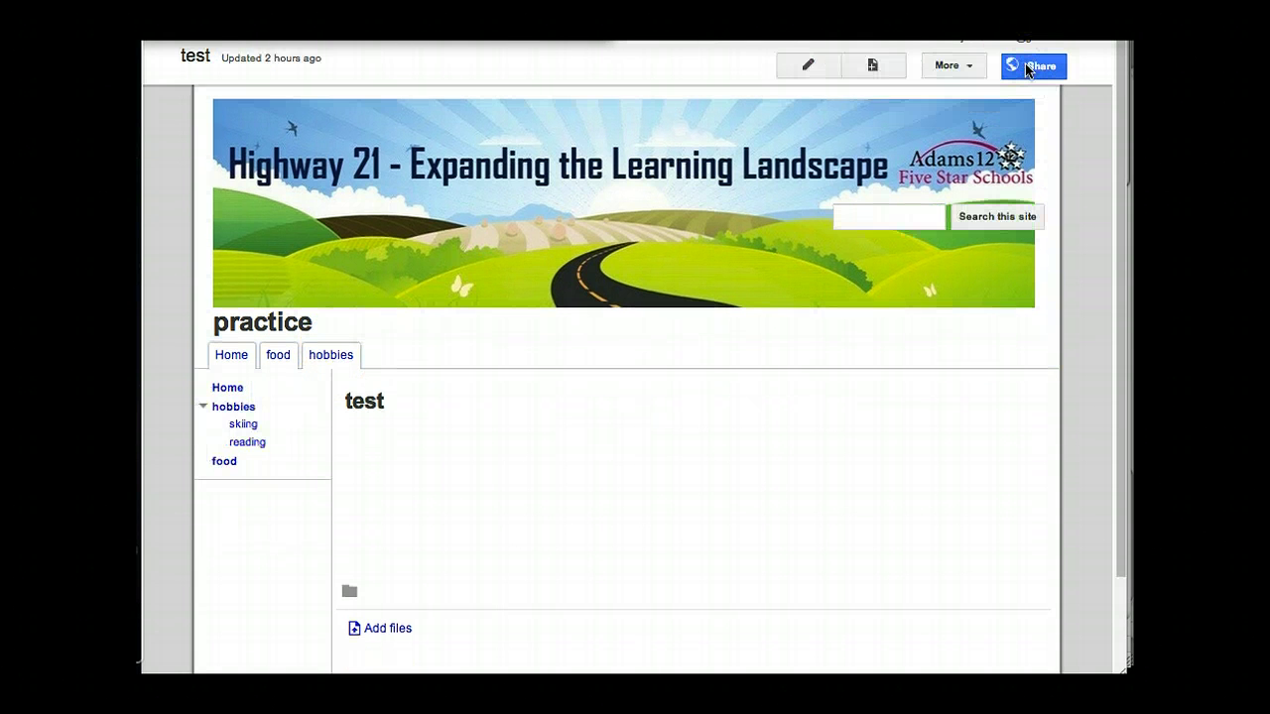
pyautogui.moveTo(332, 365)
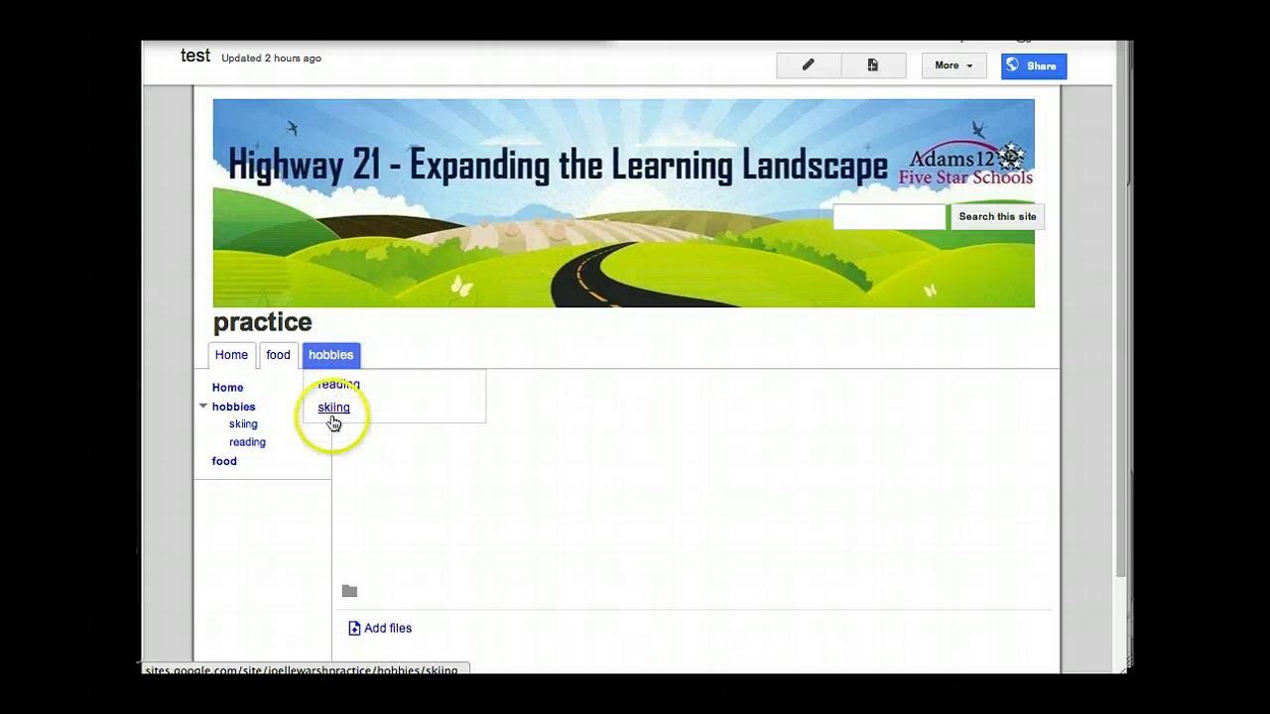
# Step: Change the horizontal navigation style to Links in the site layout, close the layout editor and check the hobbies submenu on the page
pyautogui.click(953, 65)
pyautogui.click(903, 455)
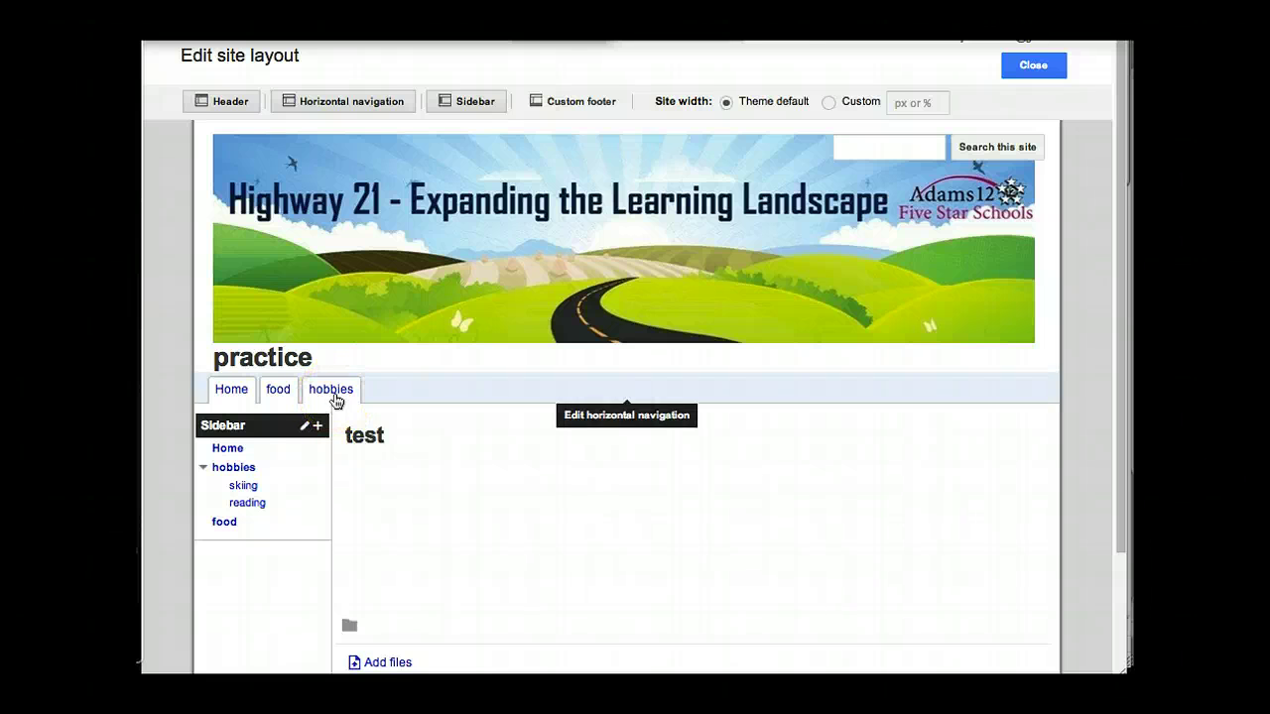
pyautogui.click(1018, 64)
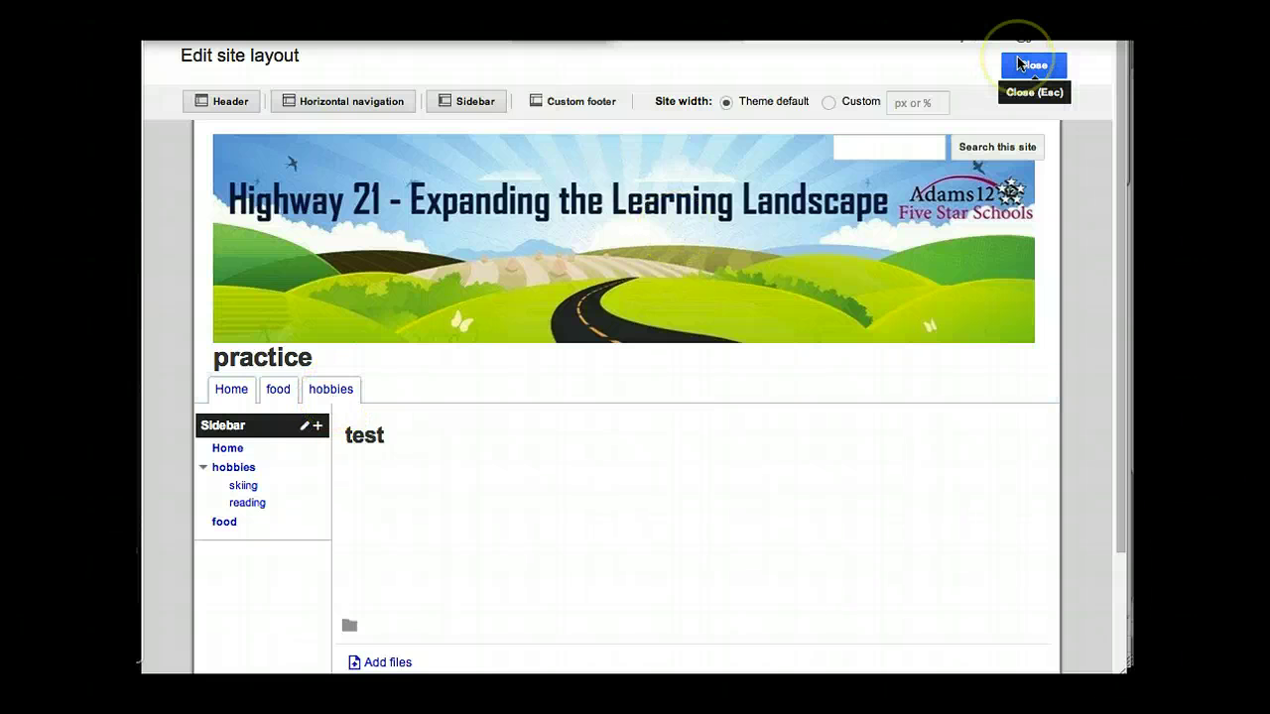
pyautogui.click(572, 389)
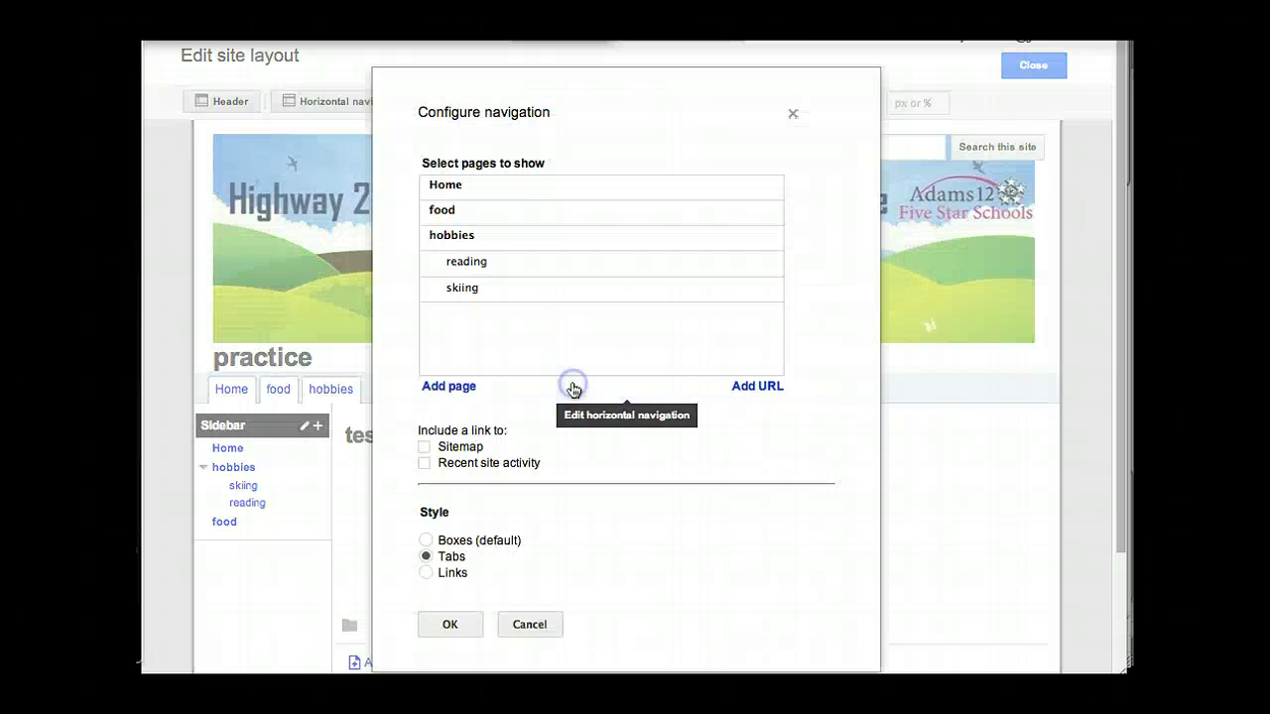
pyautogui.click(426, 572)
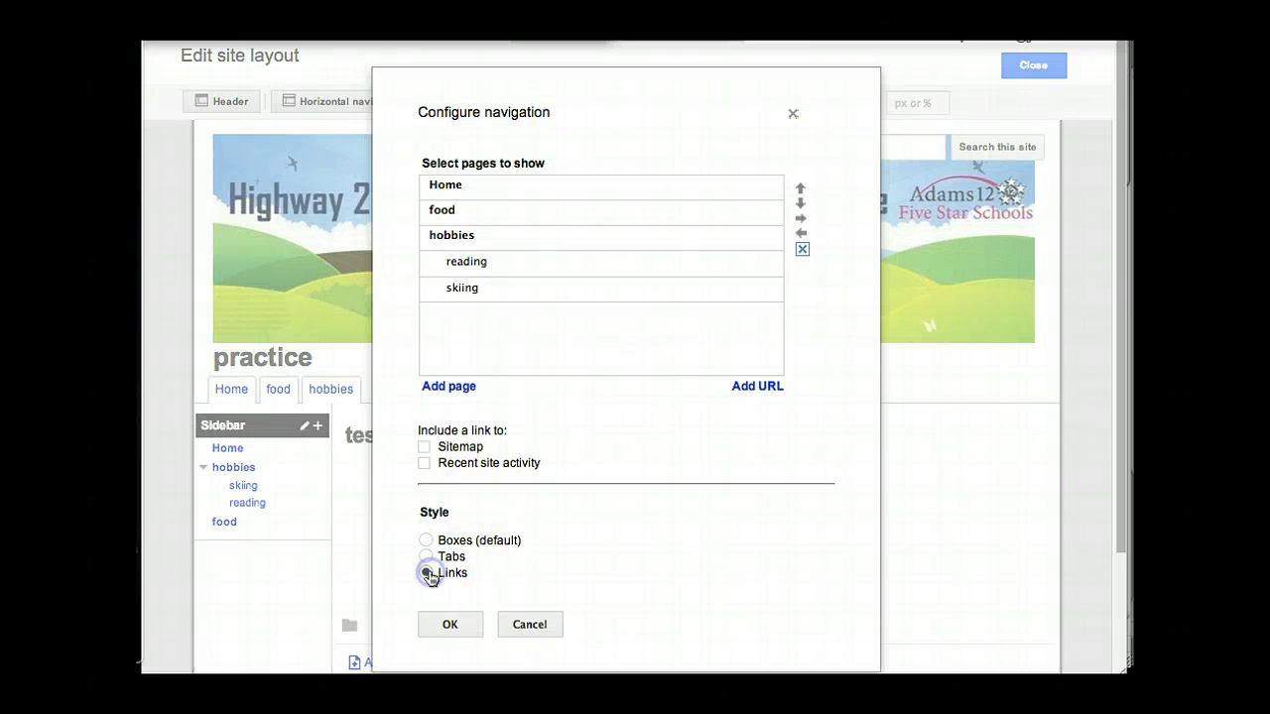
pyautogui.click(448, 624)
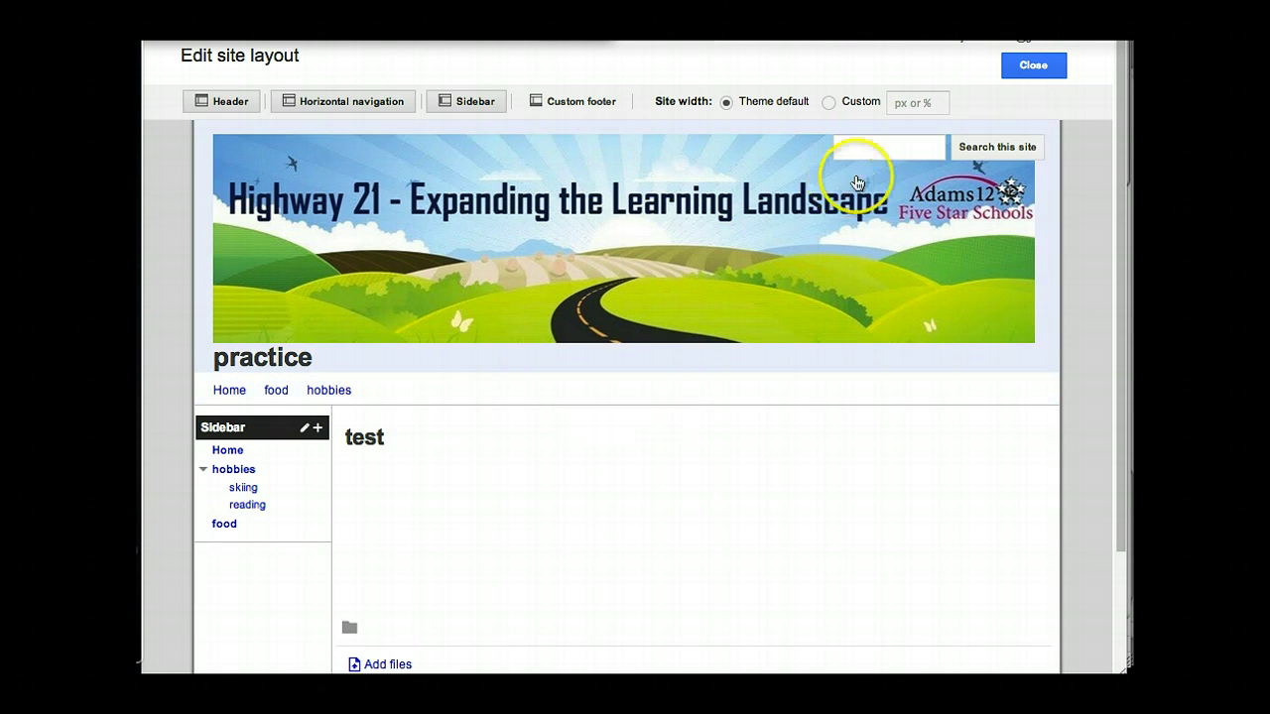
pyautogui.click(1026, 69)
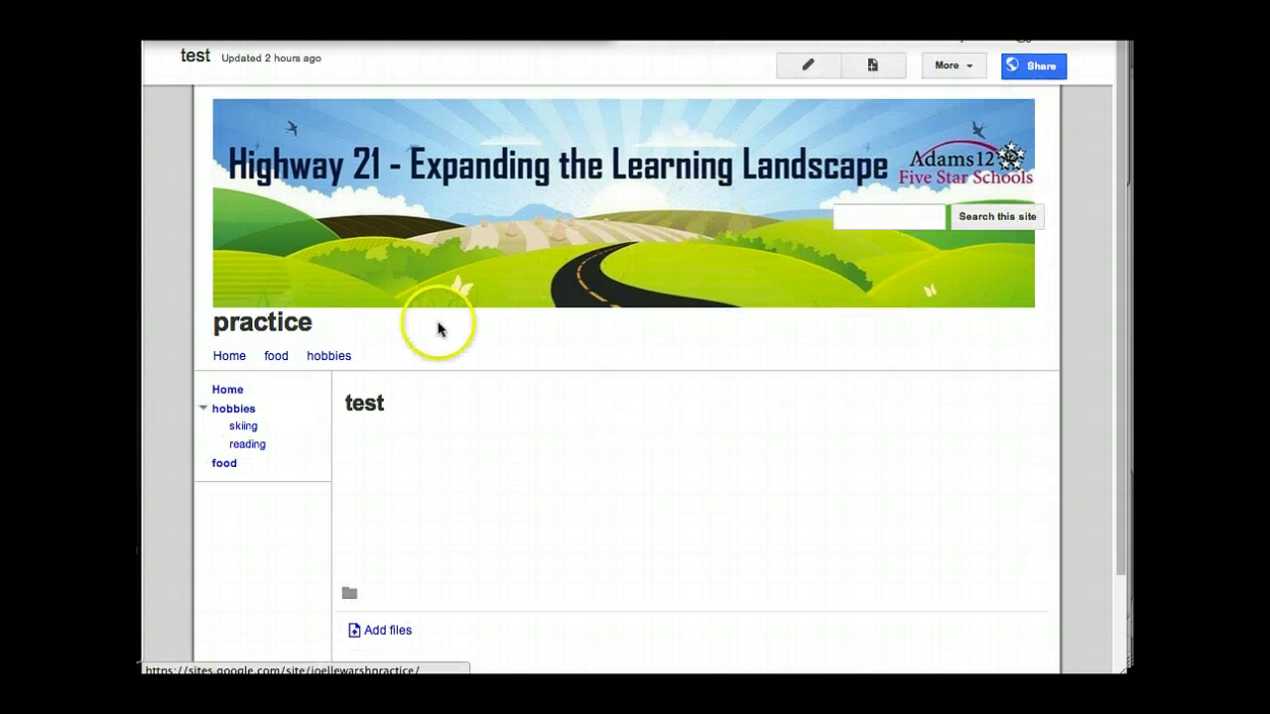
pyautogui.moveTo(337, 365)
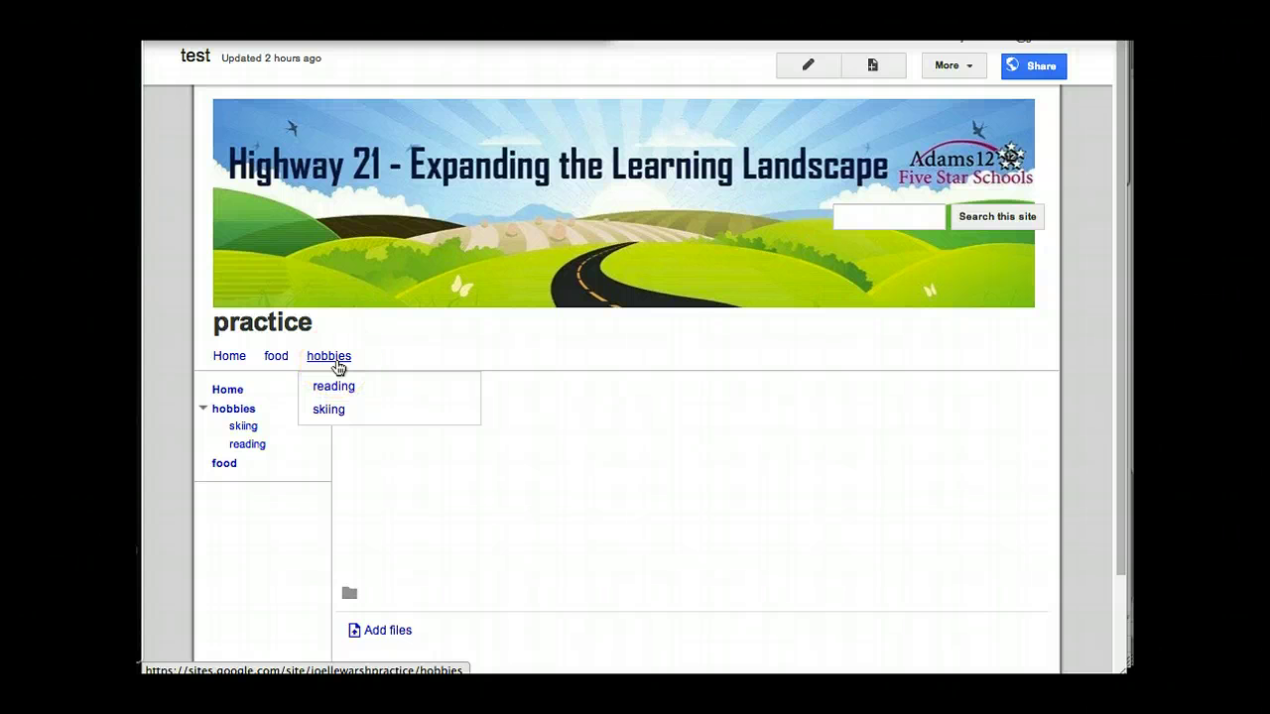
pyautogui.click(950, 66)
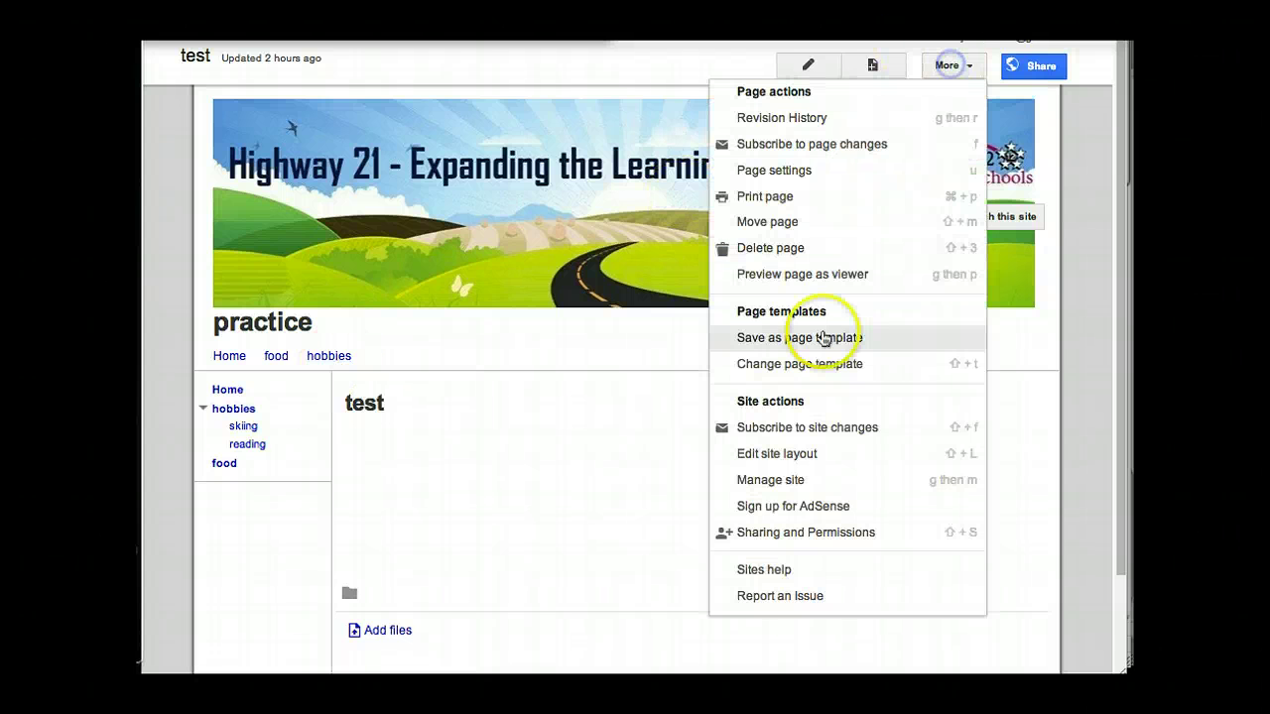
pyautogui.click(779, 456)
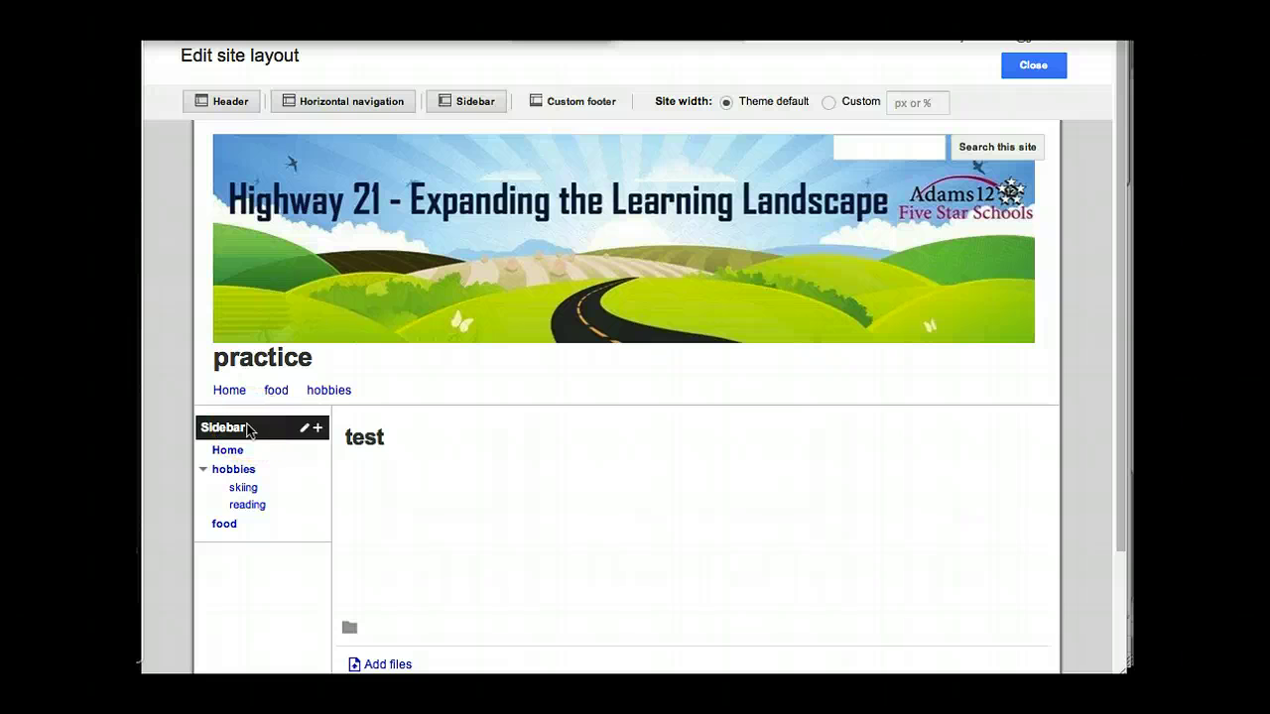
pyautogui.click(1036, 66)
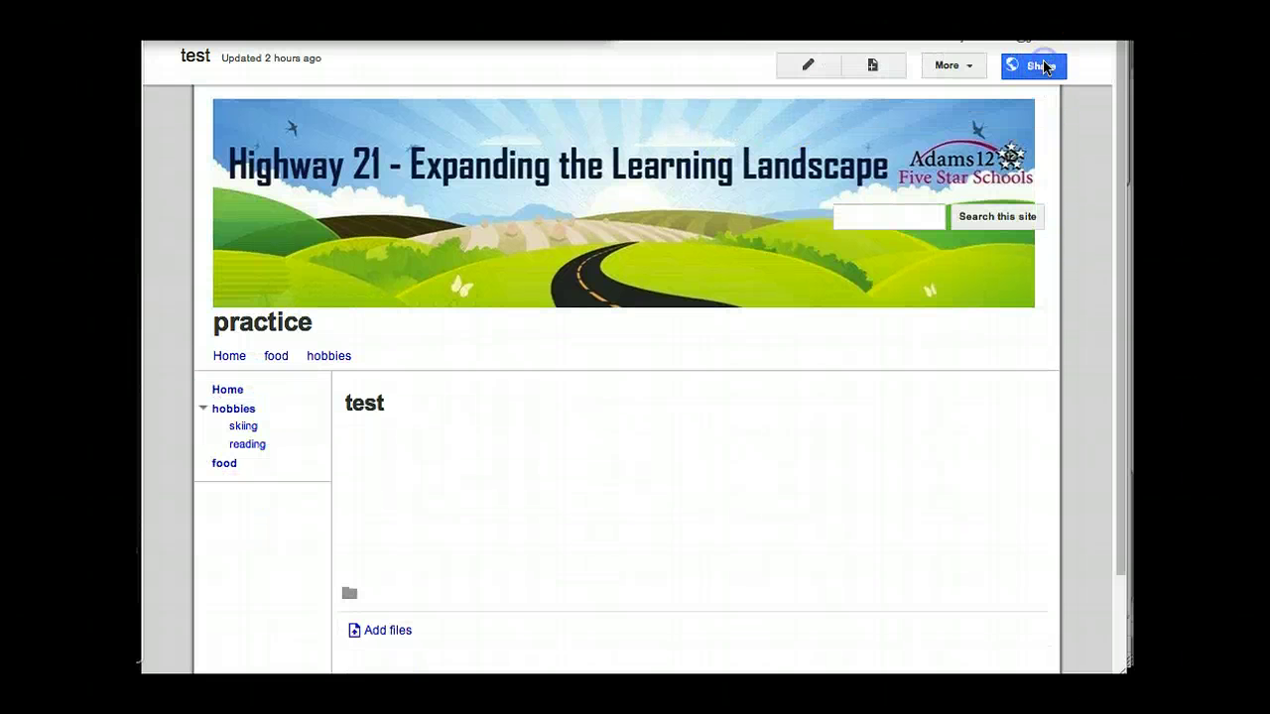
pyautogui.click(808, 65)
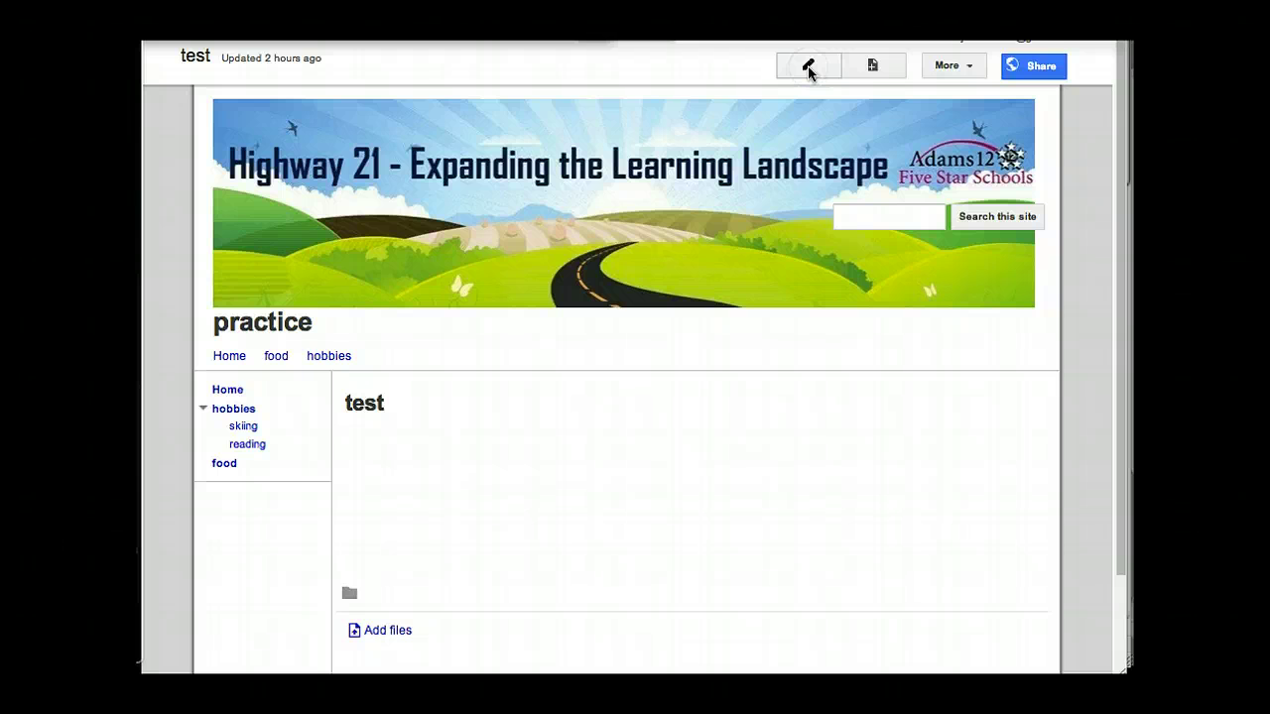
pyautogui.click(954, 66)
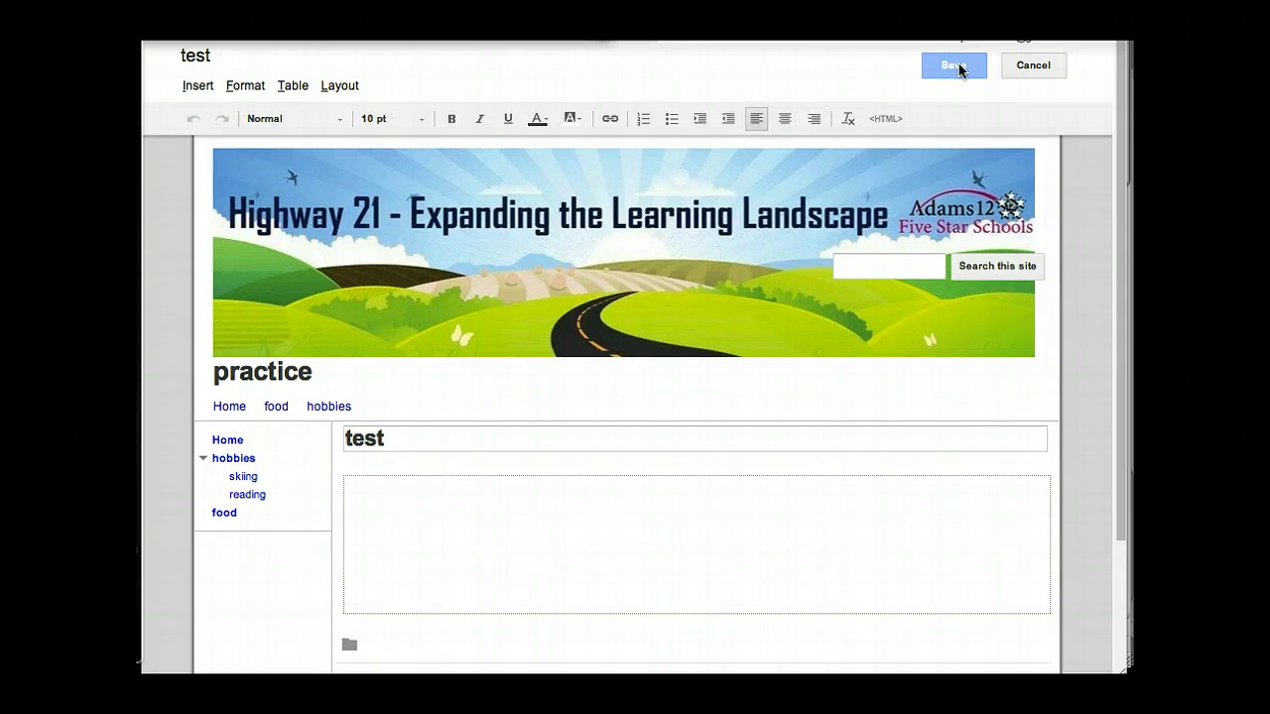
# Step: Create a Web Page named sports at the top level of the site and save it
pyautogui.click(873, 63)
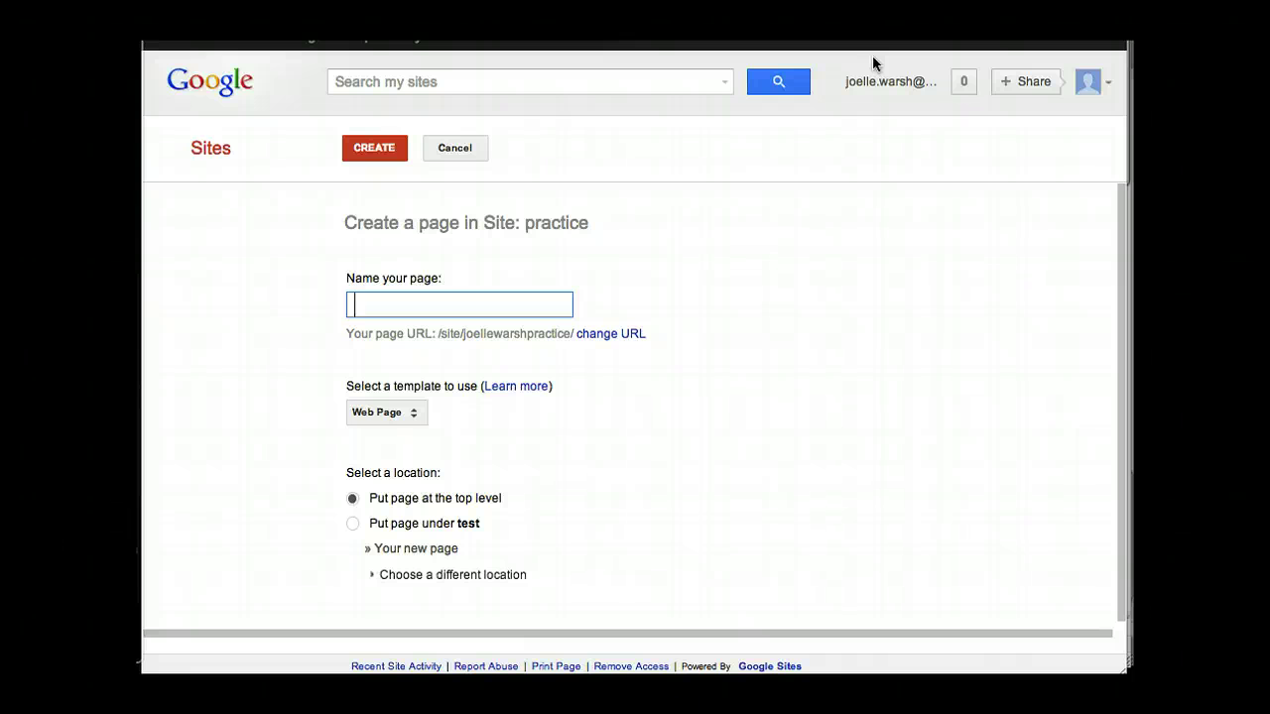
pyautogui.write('sport')
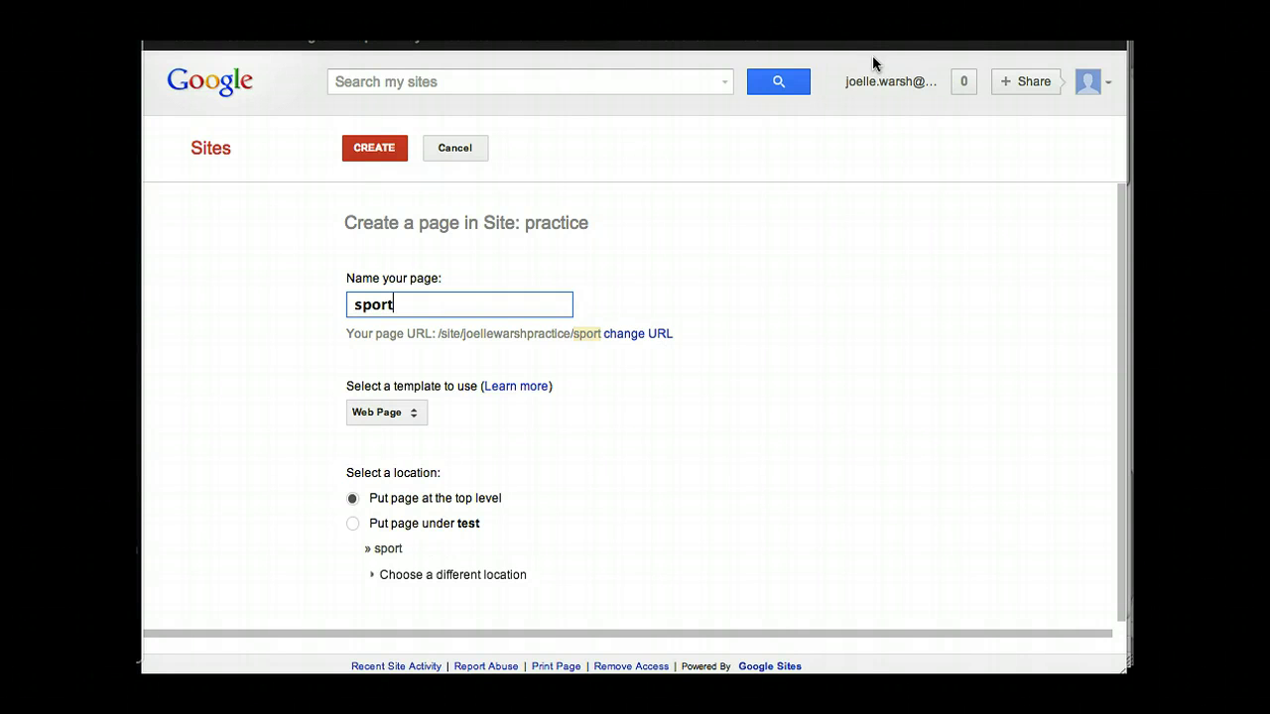
pyautogui.write('s')
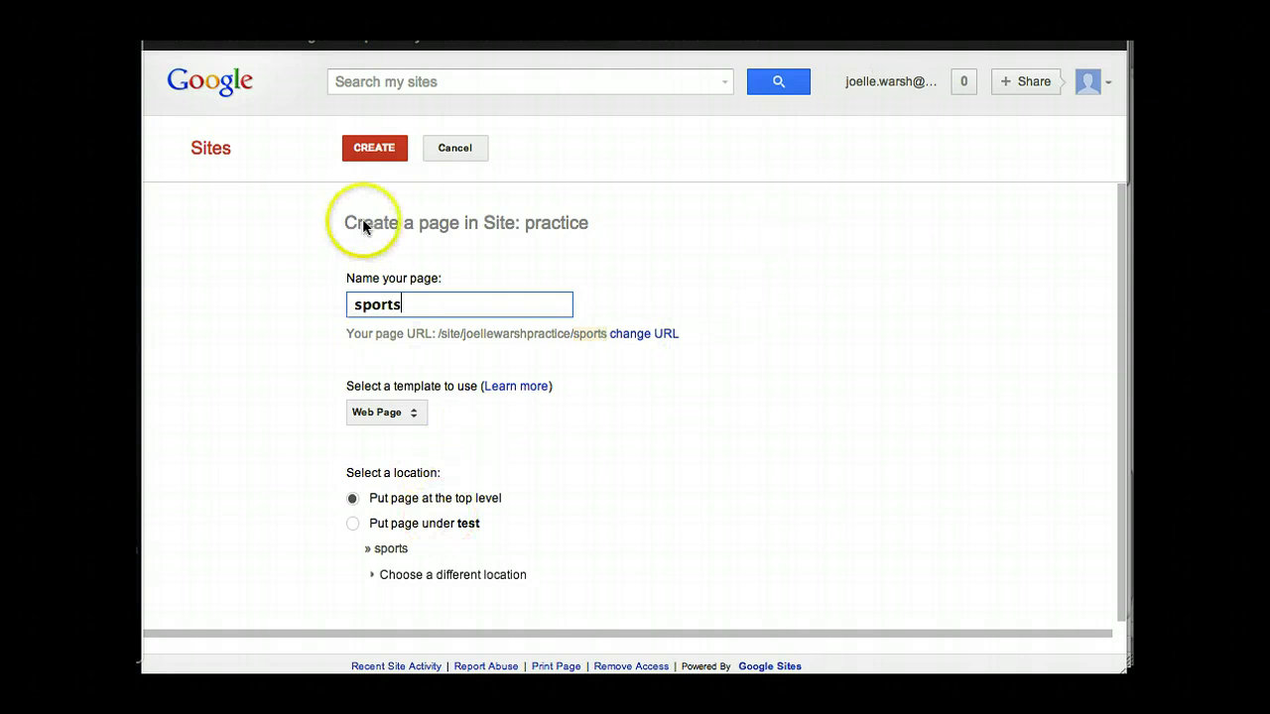
pyautogui.click(383, 147)
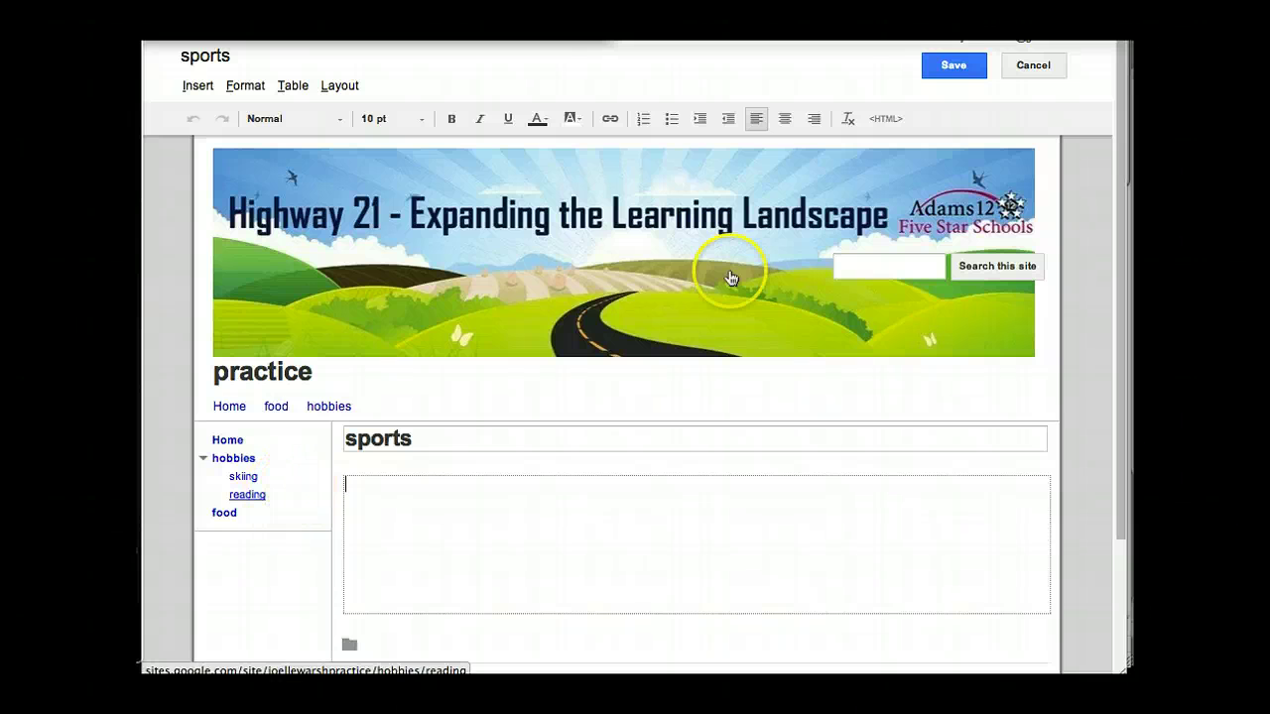
pyautogui.click(946, 65)
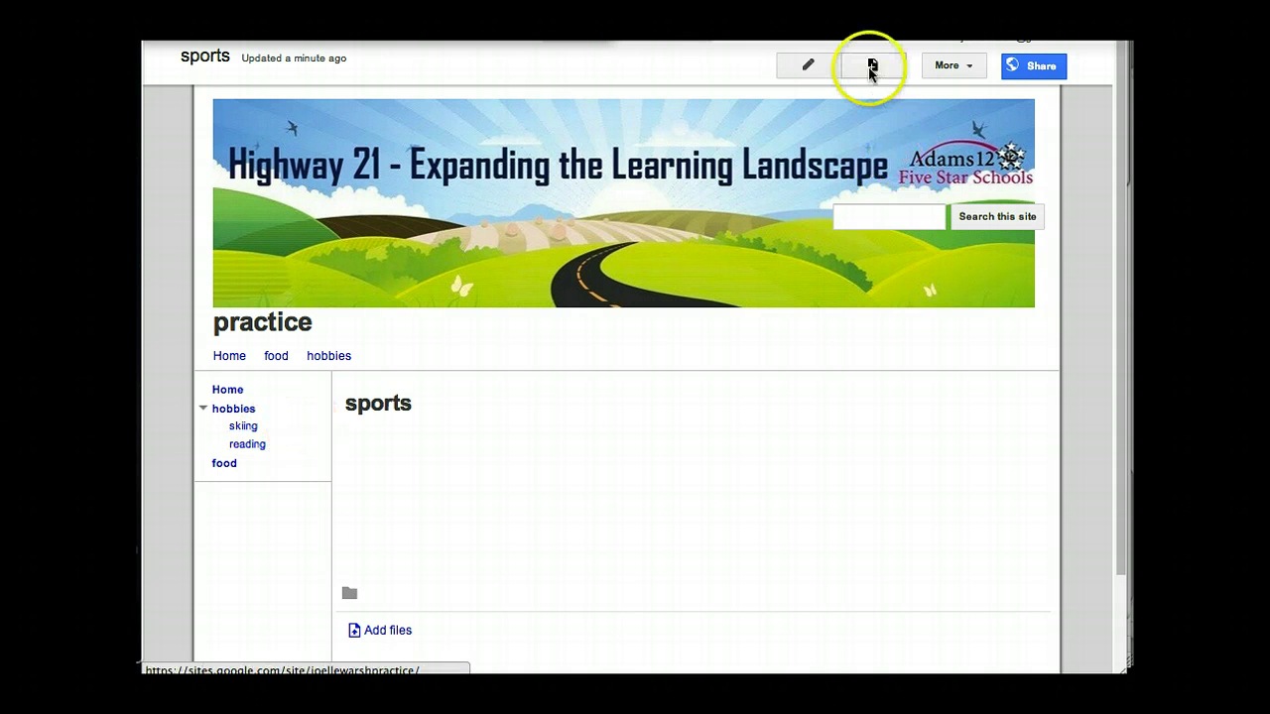
# Step: Set the sidebar navigation to organize its pages automatically and apply the setting in the site layout
pyautogui.click(964, 67)
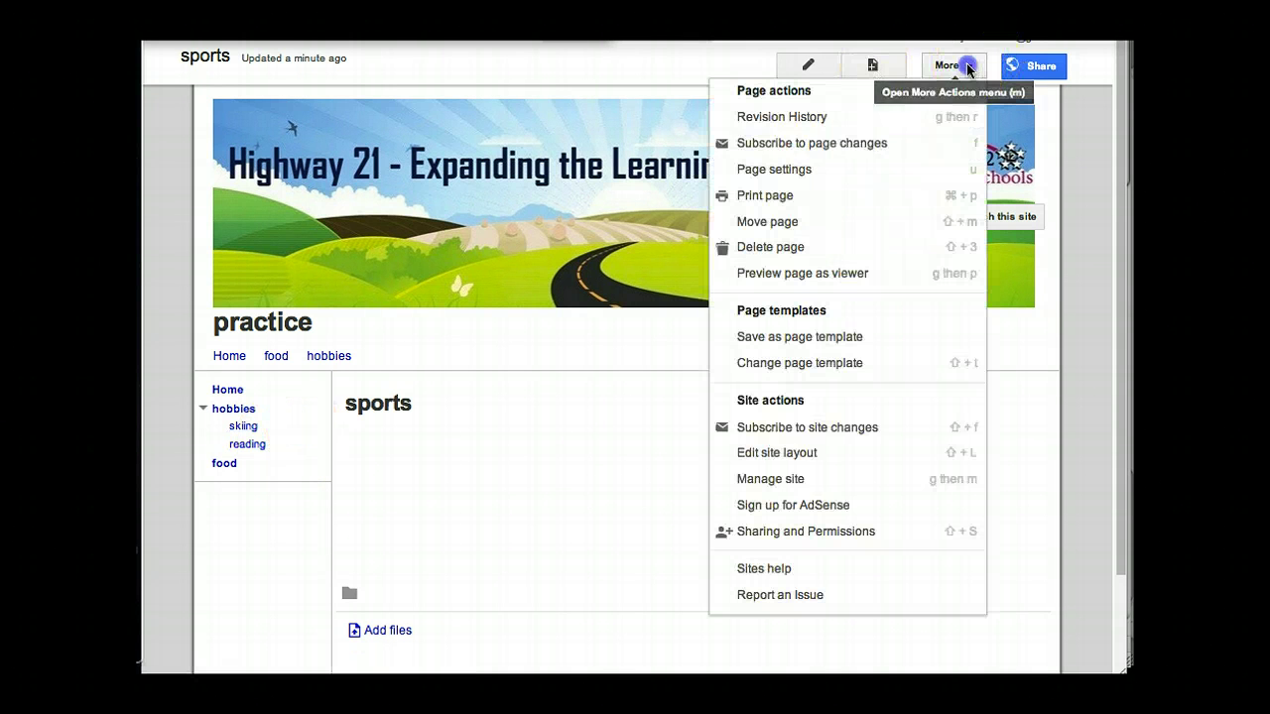
pyautogui.click(800, 455)
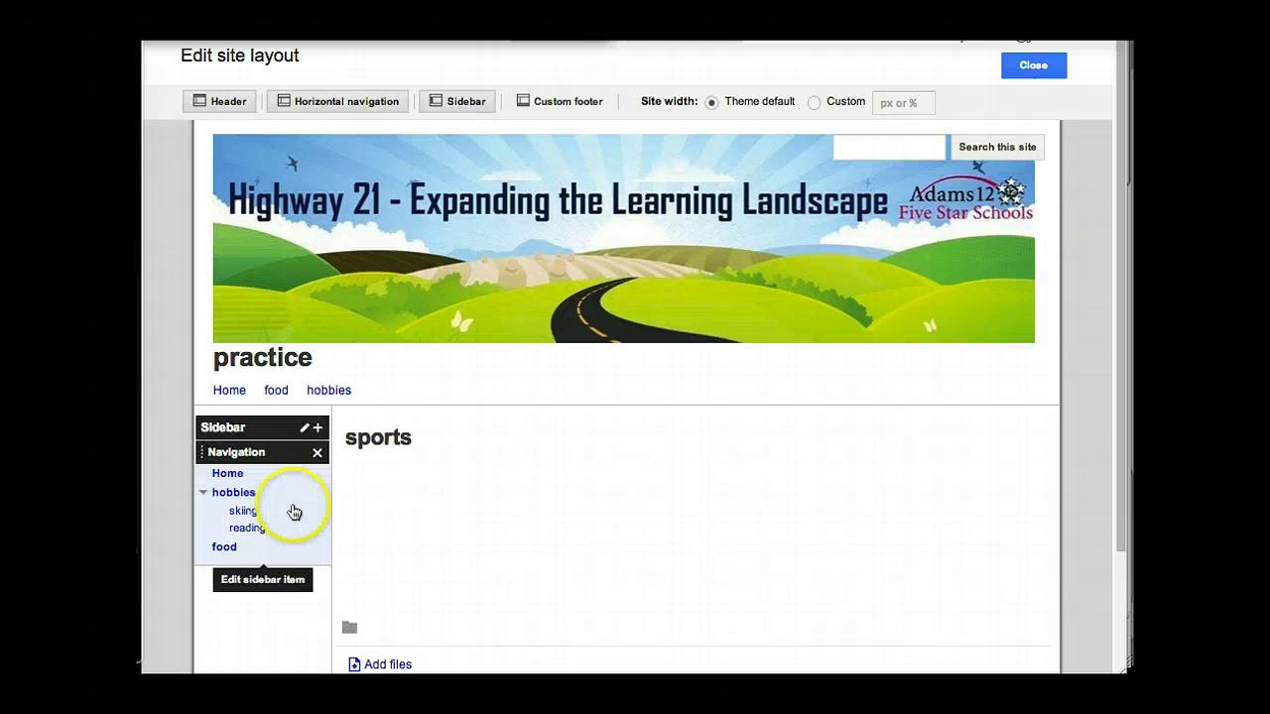
pyautogui.click(295, 511)
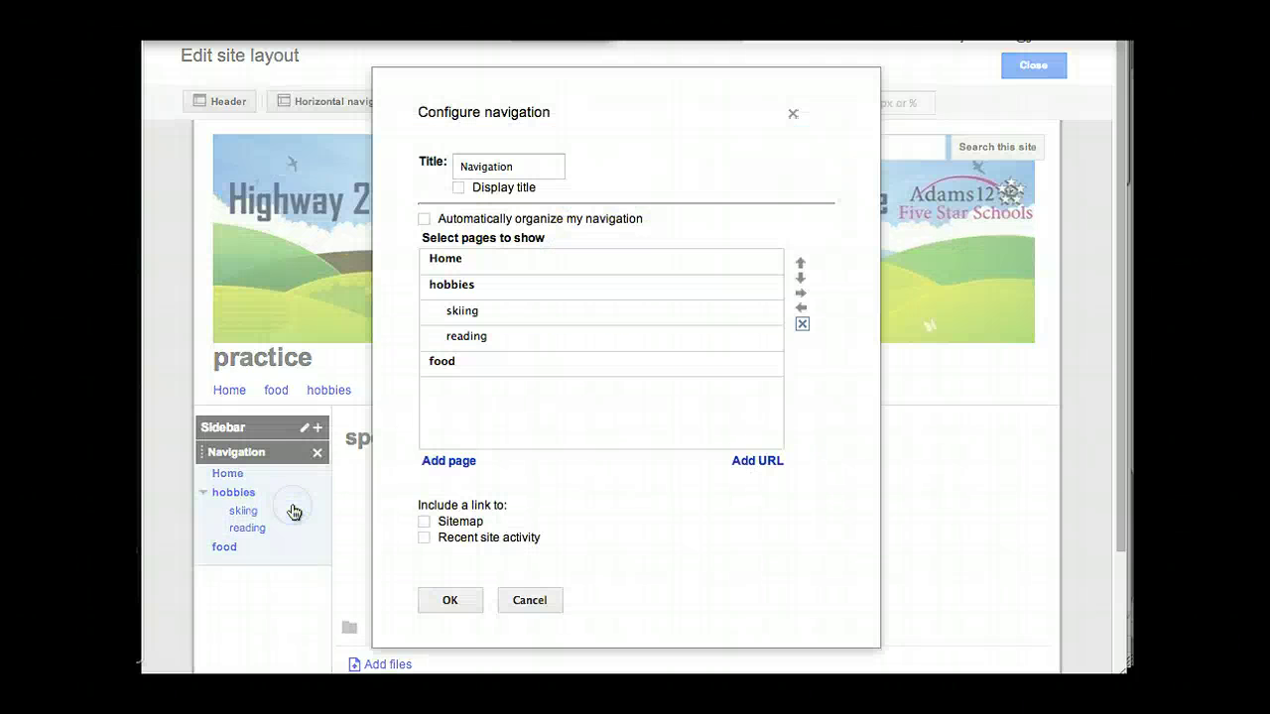
pyautogui.click(424, 219)
pyautogui.click(451, 386)
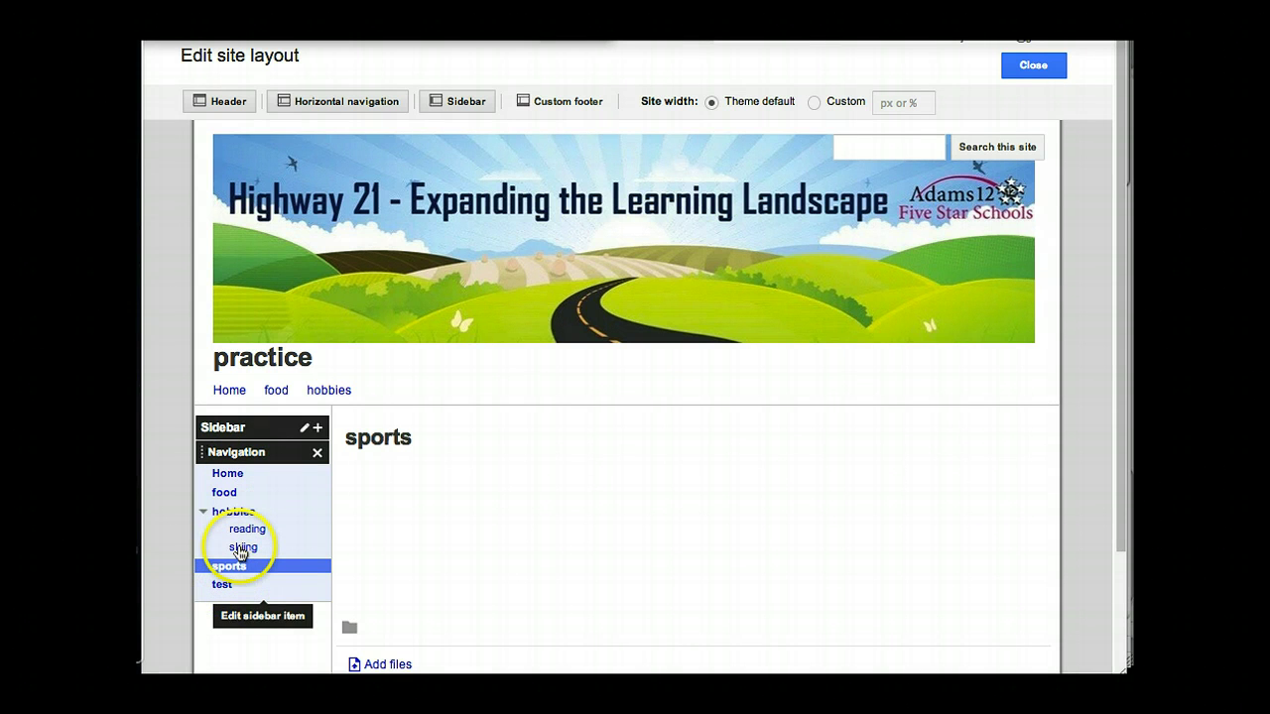
# Step: Add the sports page to the pages shown in the horizontal navigation and apply the change
pyautogui.click(405, 394)
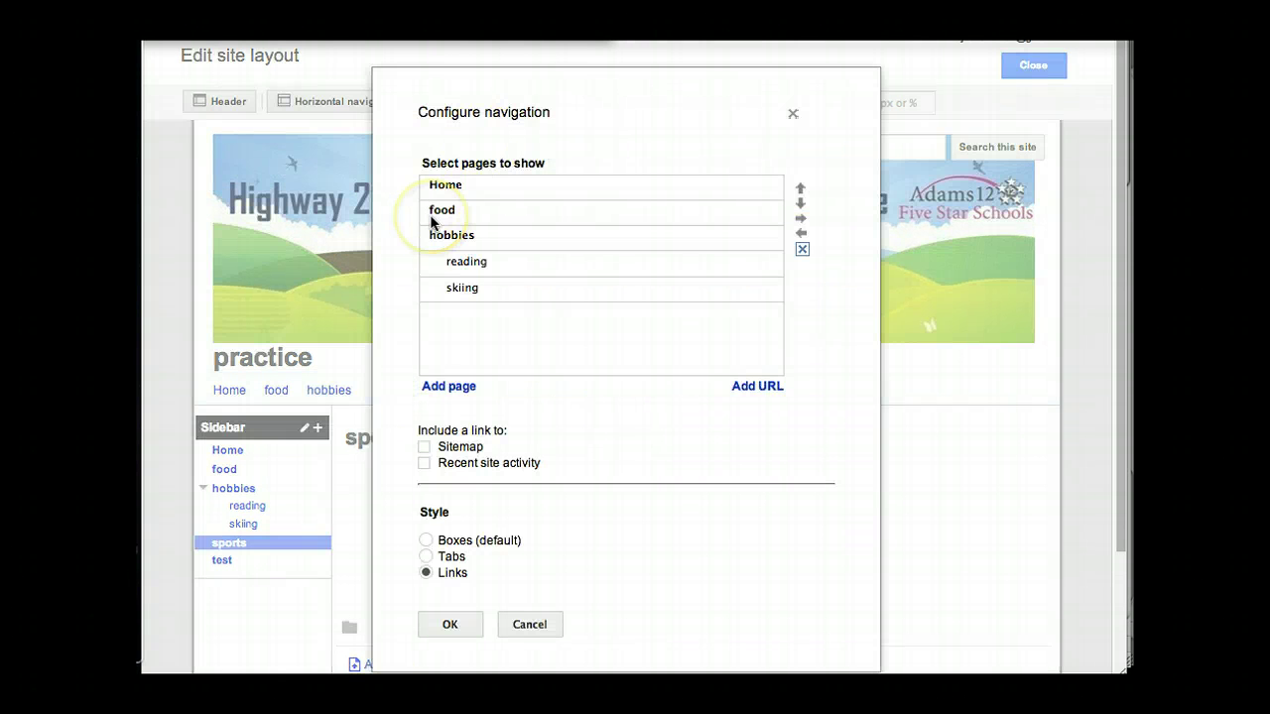
pyautogui.click(442, 388)
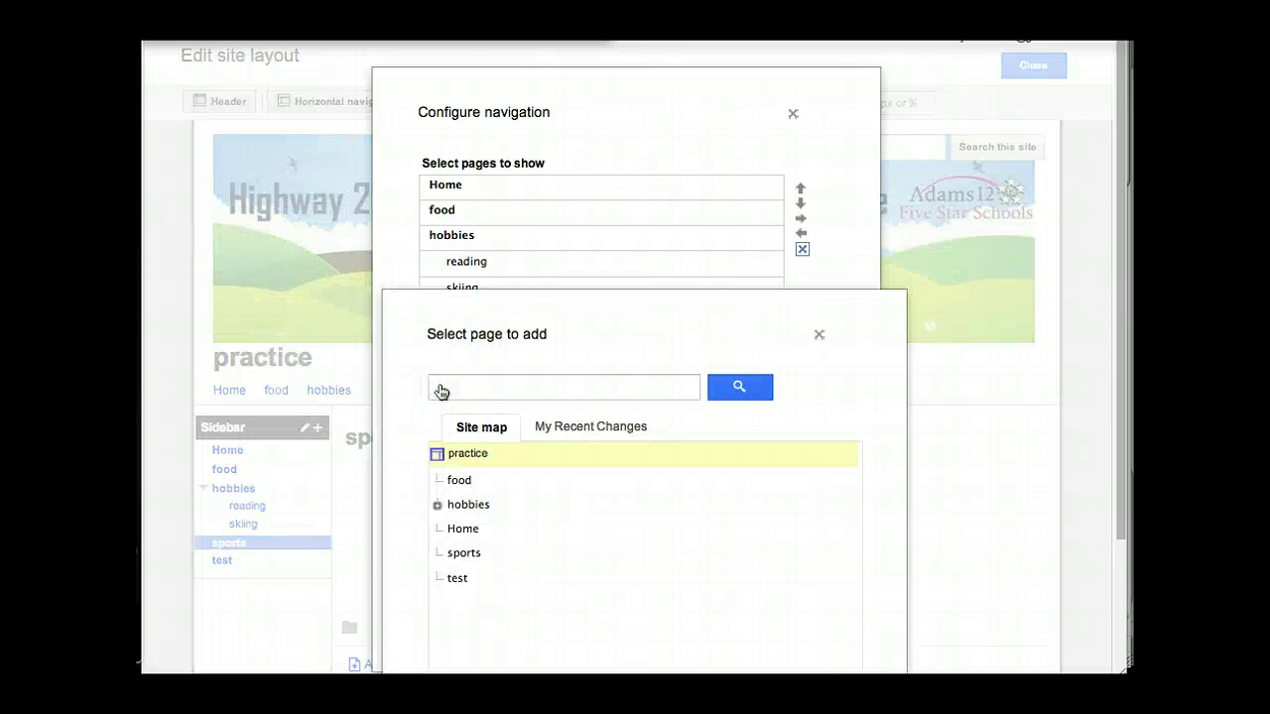
pyautogui.click(471, 553)
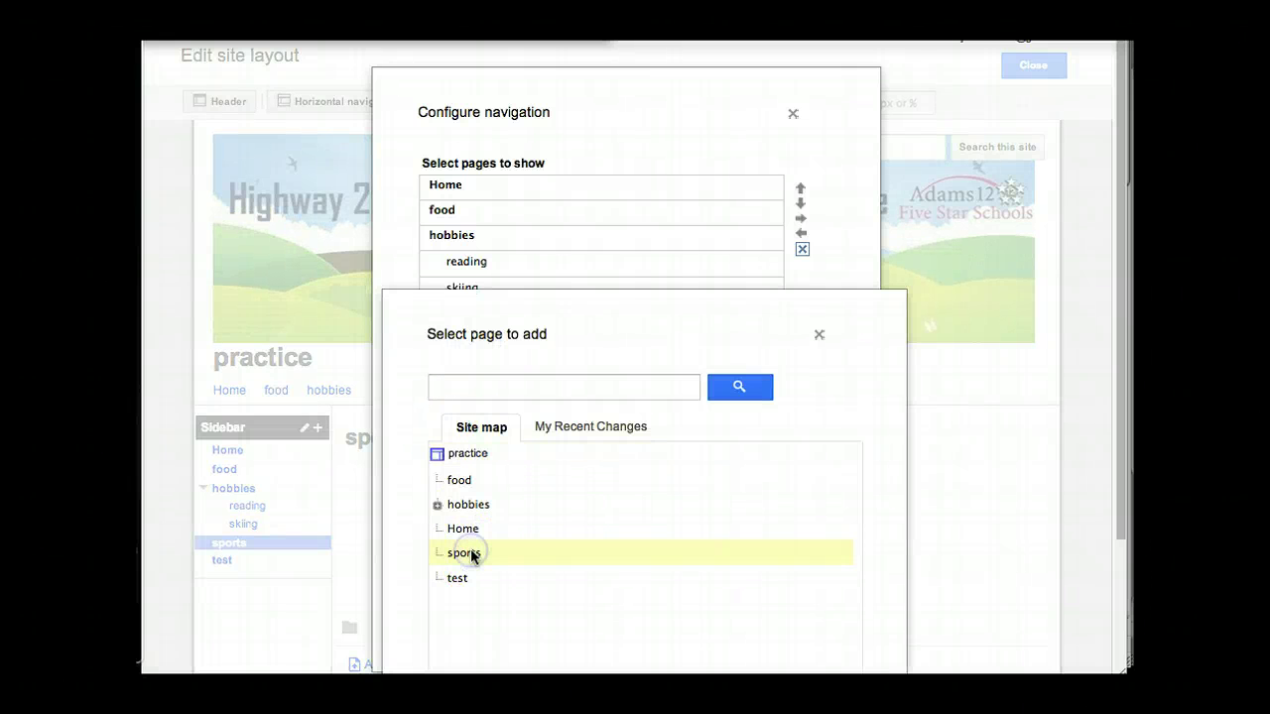
pyautogui.moveTo(1126, 354); pyautogui.dragTo(1096, 515)
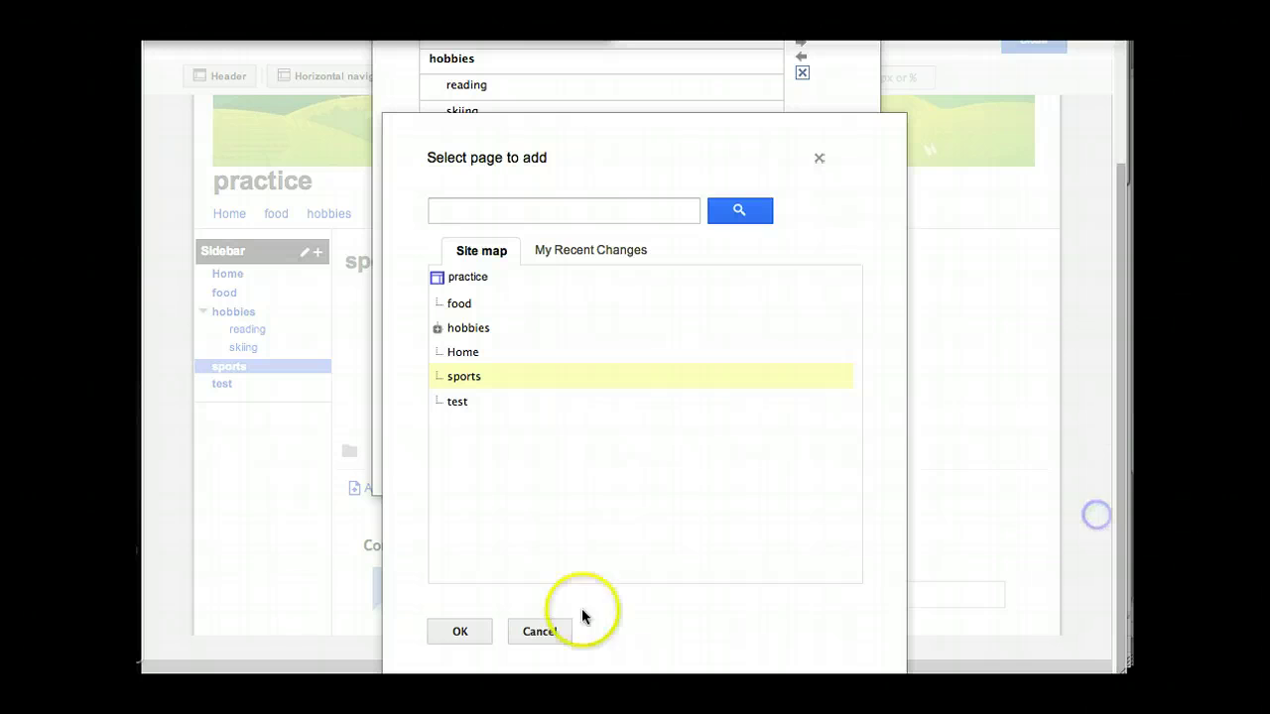
pyautogui.click(461, 631)
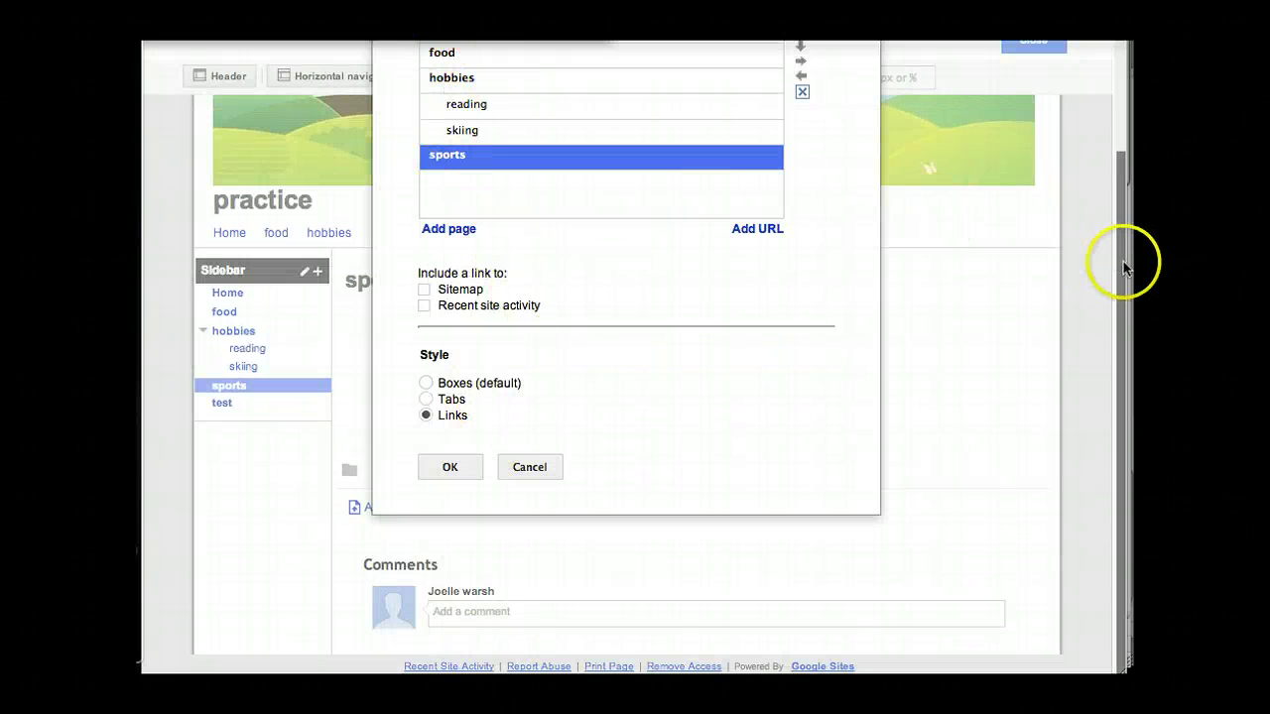
pyautogui.moveTo(1125, 265); pyautogui.dragTo(1125, 178)
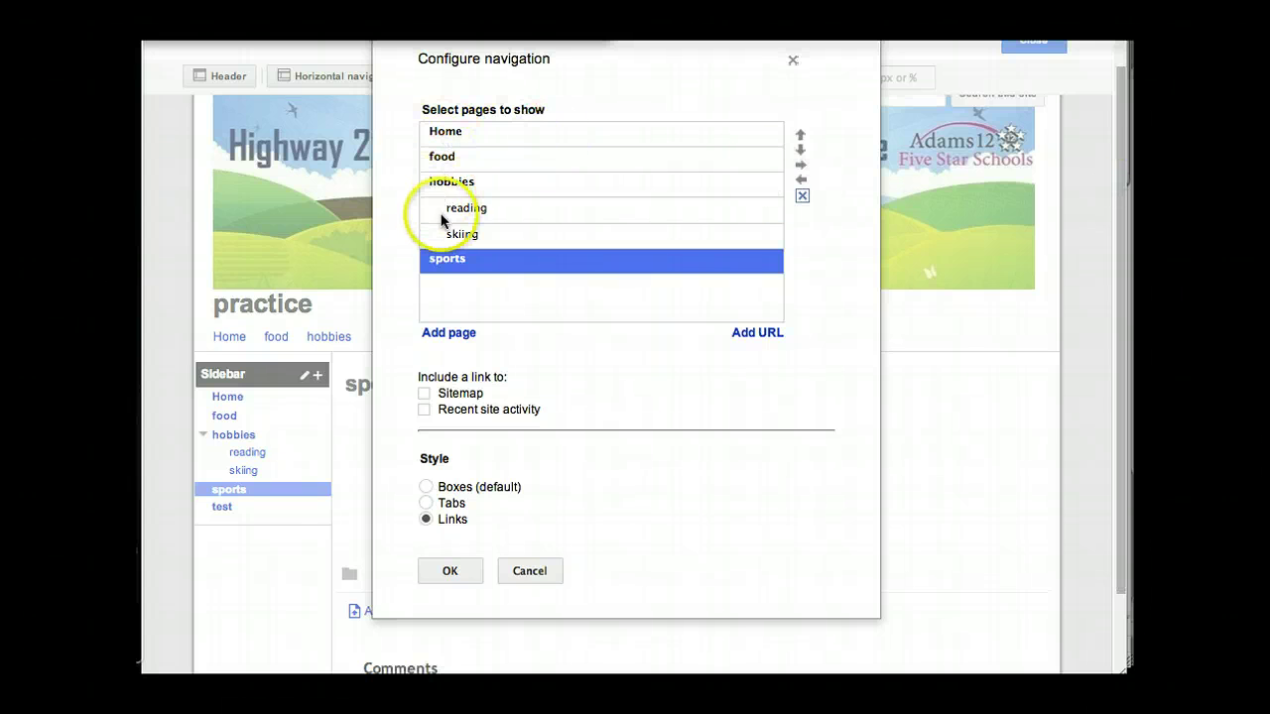
pyautogui.click(450, 570)
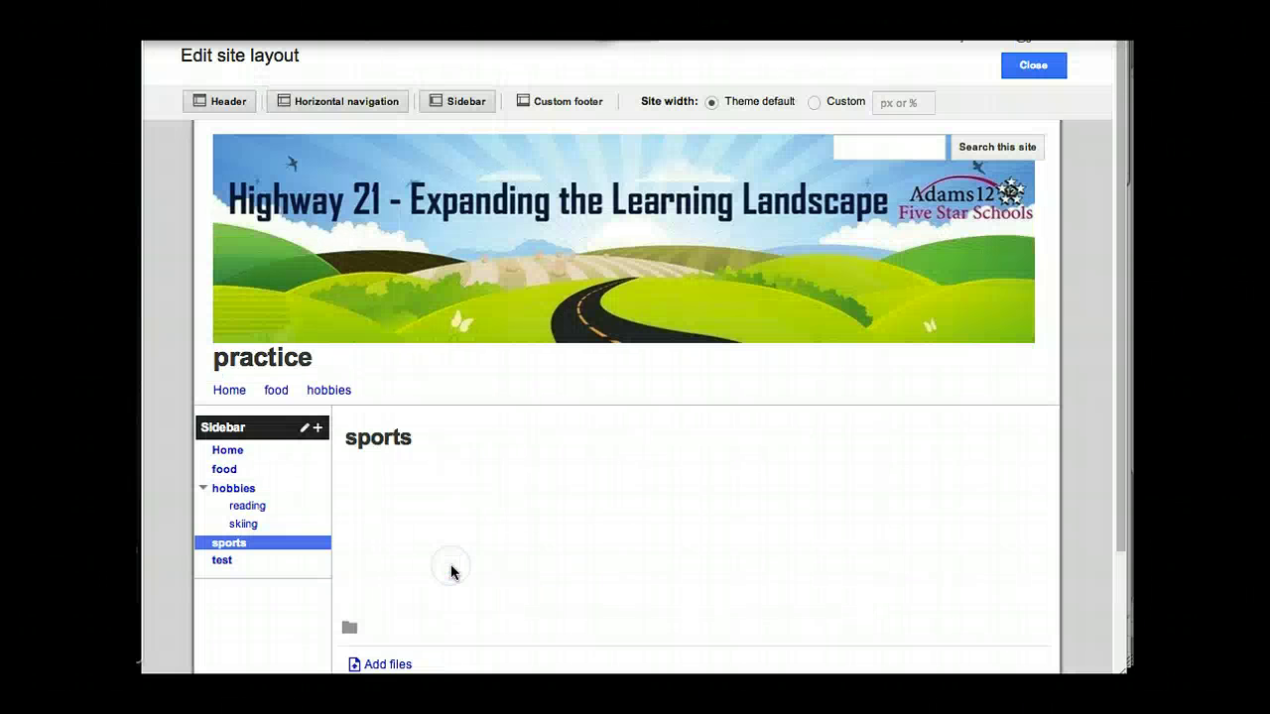